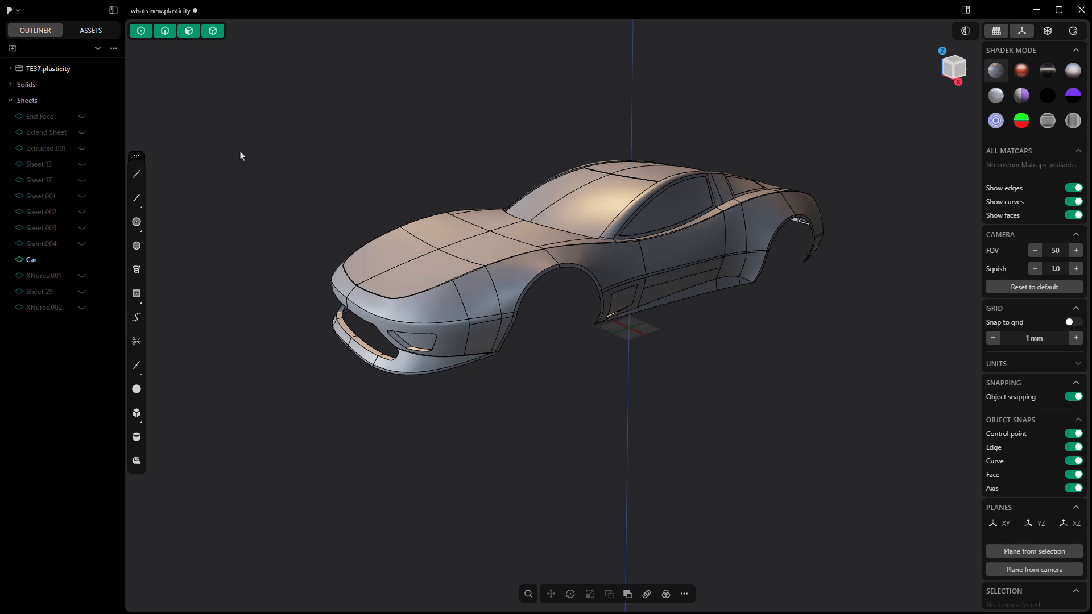
Insert the recent file TE37.plasticity into the current scene, placing the wheel beneath the car body.
left_click(19, 11)
mouse_move(80, 31)
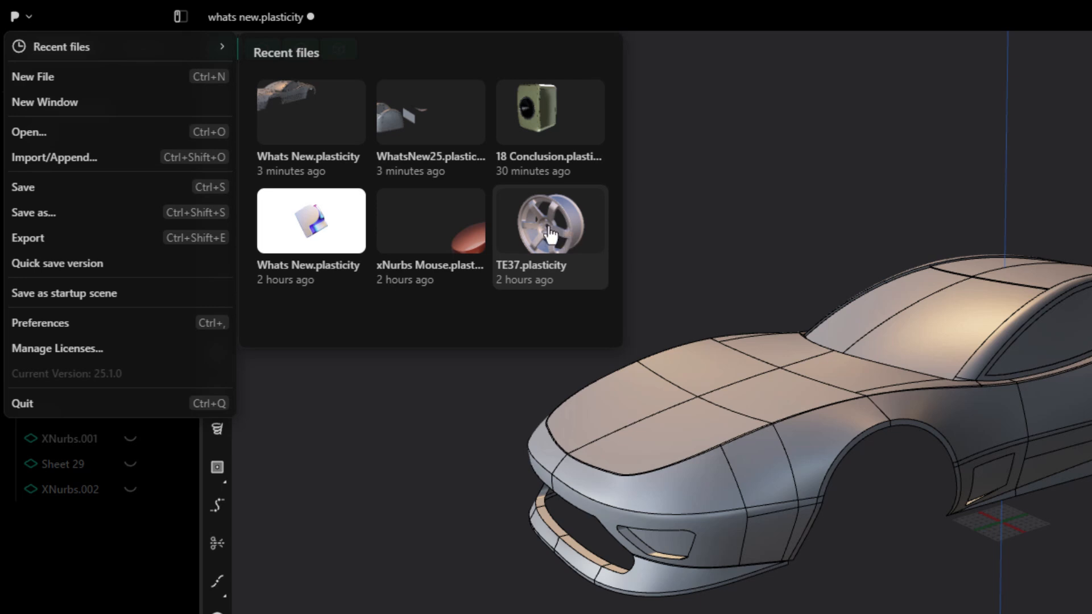
left_click_drag(694, 413, 902, 581)
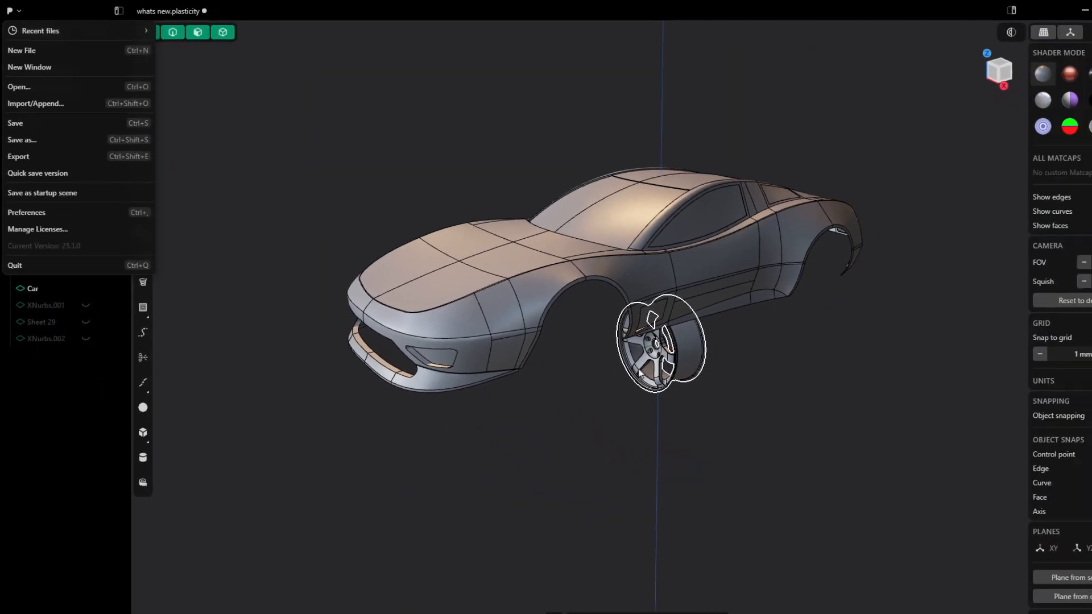
left_click(652, 345)
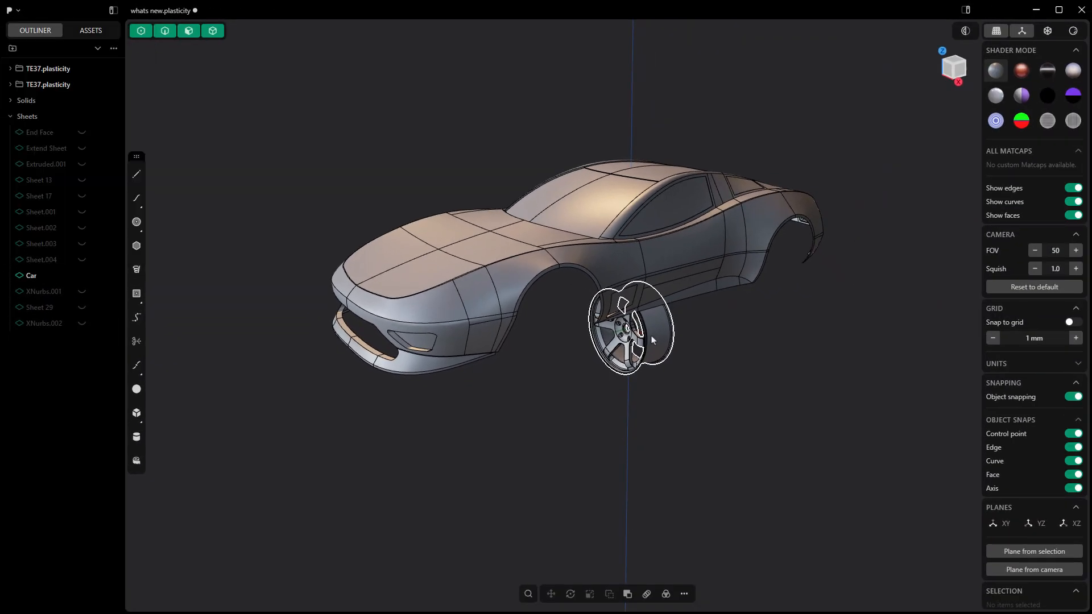
Move the inserted wheel about -537 mm along the Y axis, toward the car's front wheel arch.
left_click(651, 336)
key("g")
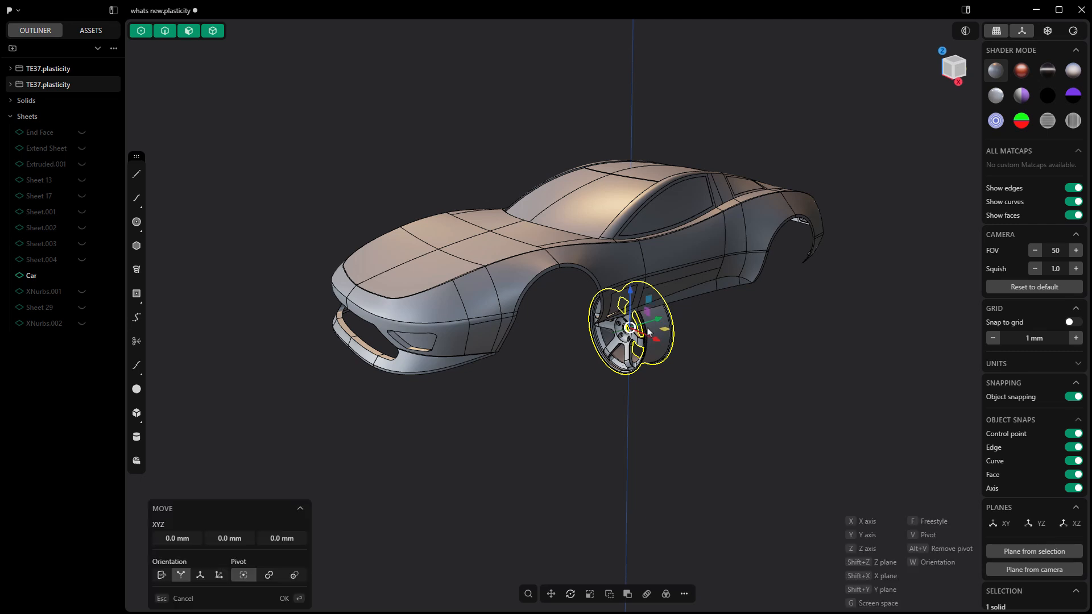
left_click_drag(653, 320, 590, 339)
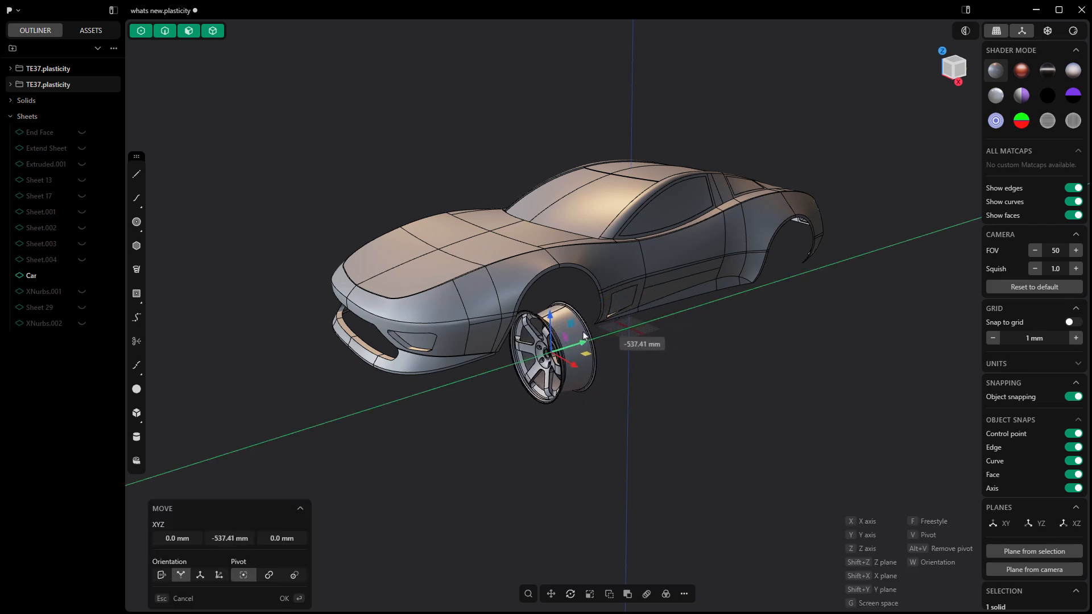
Rotate the wheel 90 degrees around the Z axis.
key("r")
type("z")
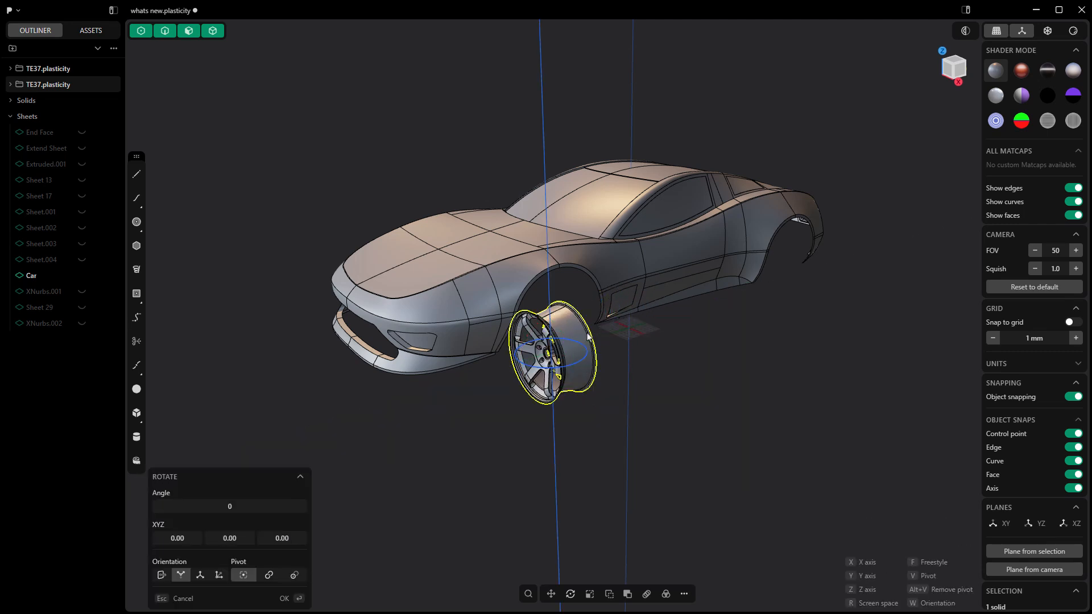
type("90")
key("Return")
In the right view, move the wheel into the front wheel arch and scale it uniformly to fit.
key("KP_1")
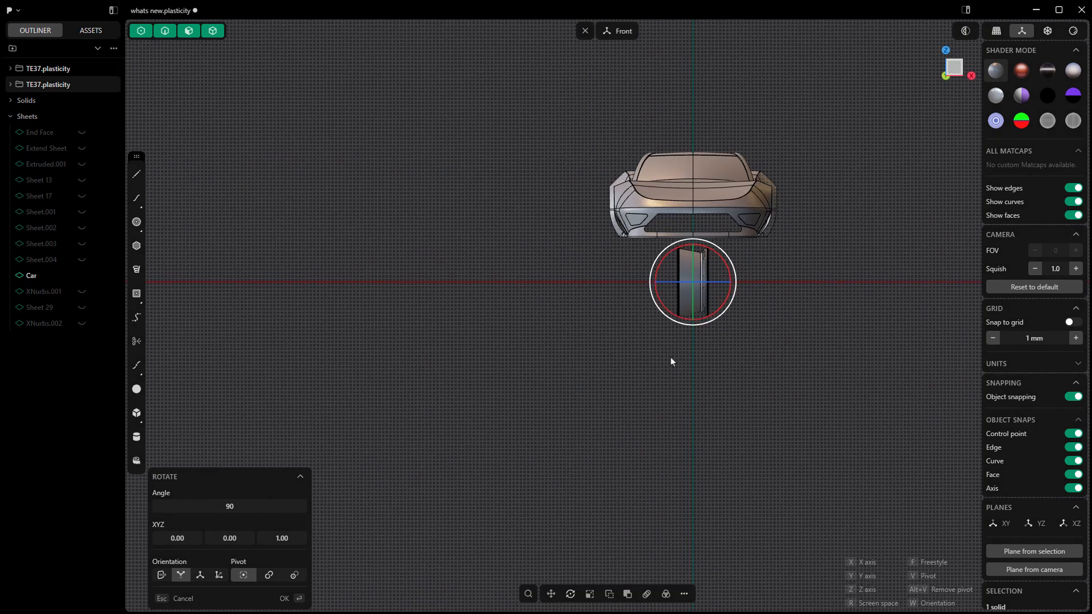
key("KP_3")
key("g")
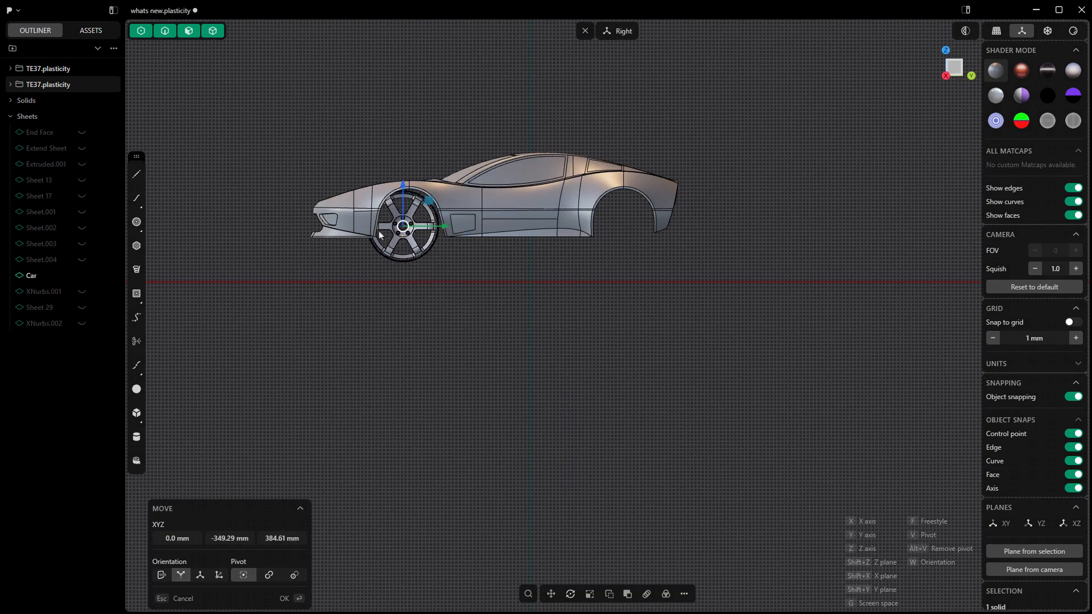
left_click(395, 228)
key("s")
key("s")
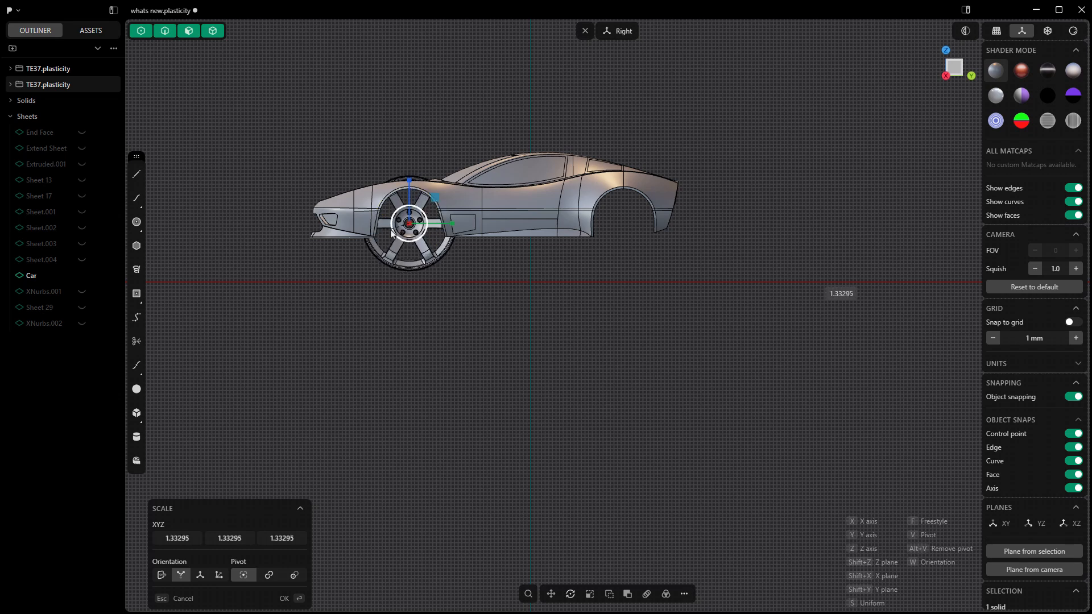
left_click(449, 337)
Move the wheel along the X axis to the outer side of the front wheel arch and deselect it.
middle_click_drag(452, 338, 555, 316)
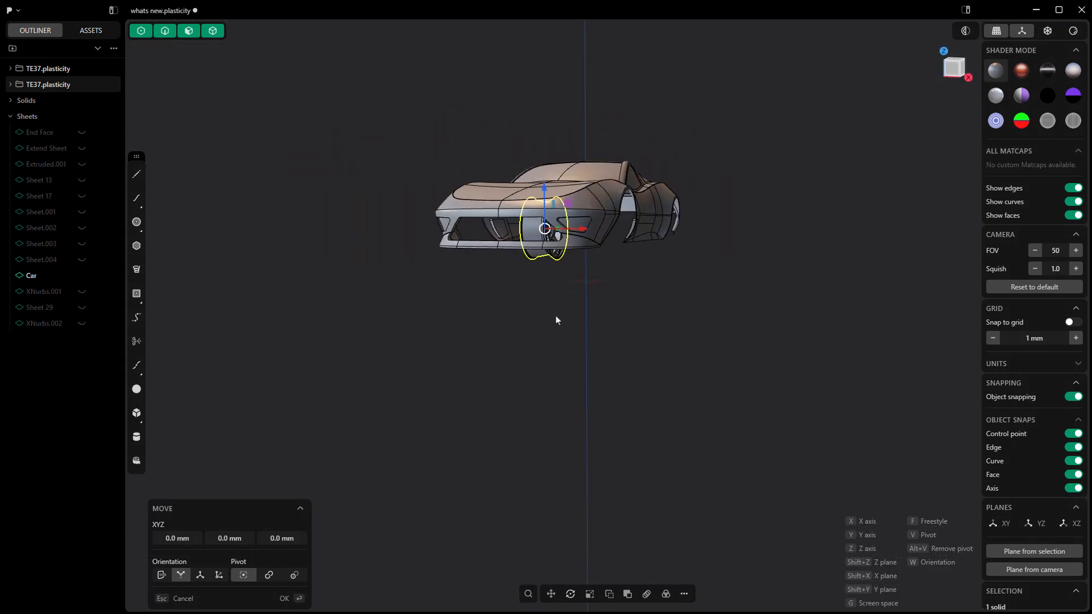
key("g")
key("x")
left_click(639, 324)
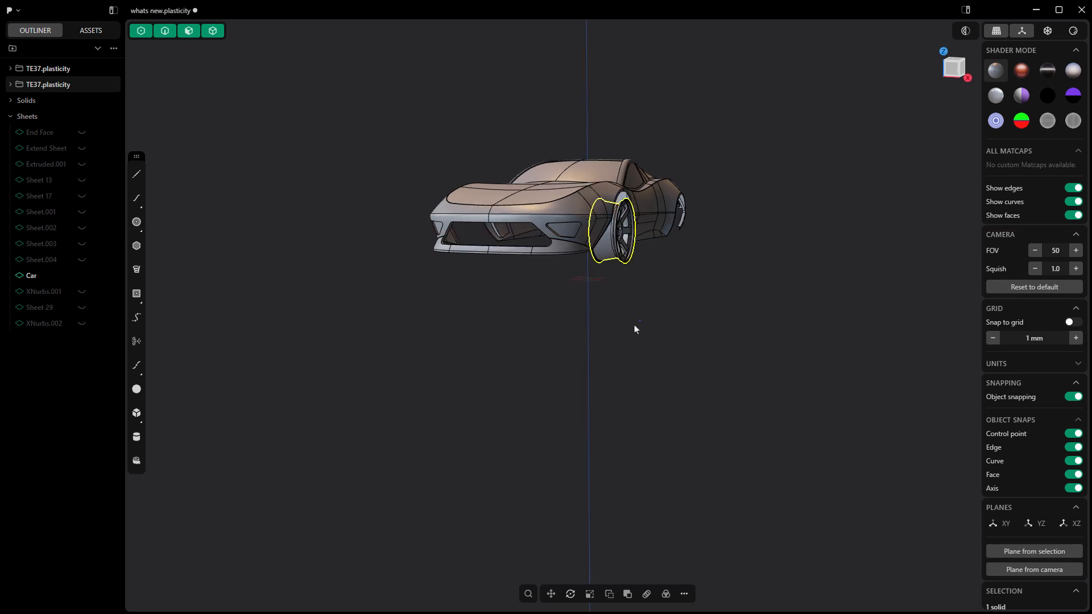
middle_click_drag(634, 327, 585, 371)
left_click(585, 370)
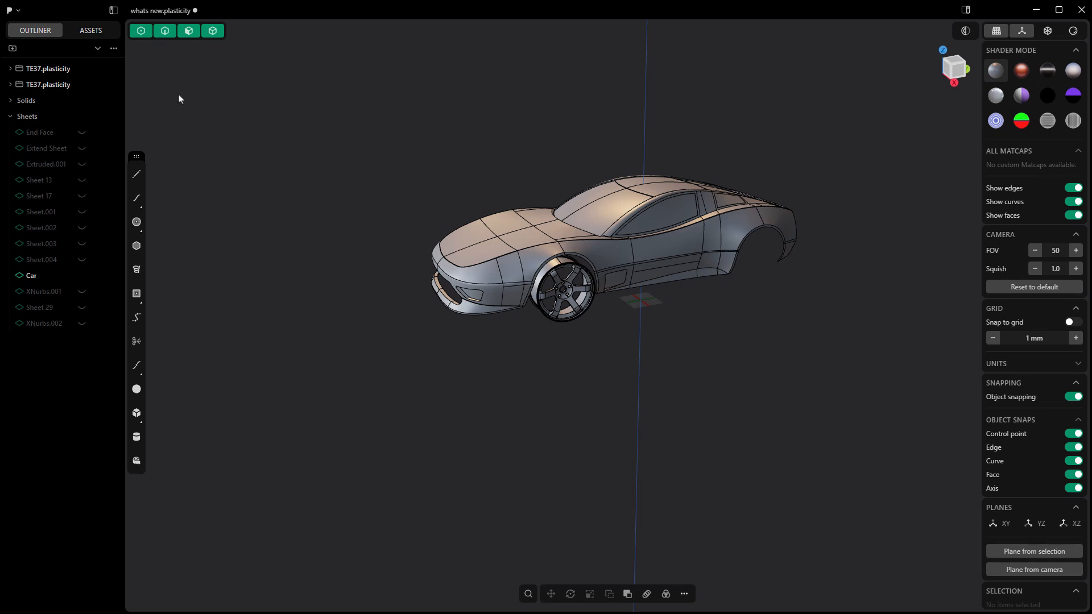
Open the recent file 18 Conclusion.plasticity in place of the car scene and center the speaker in view.
left_click(17, 15)
mouse_move(36, 31)
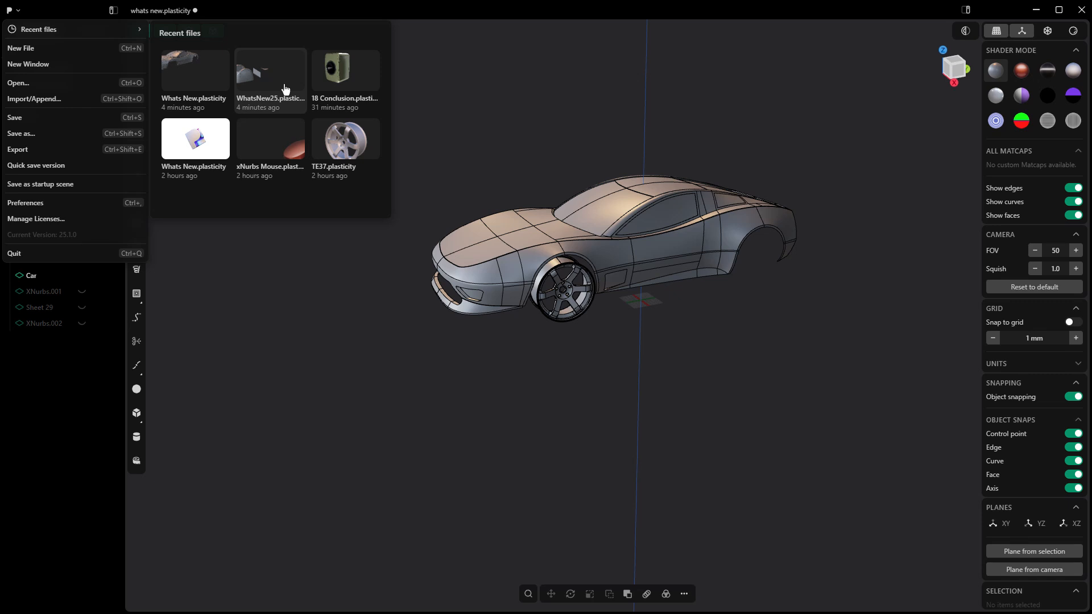
left_click(332, 84)
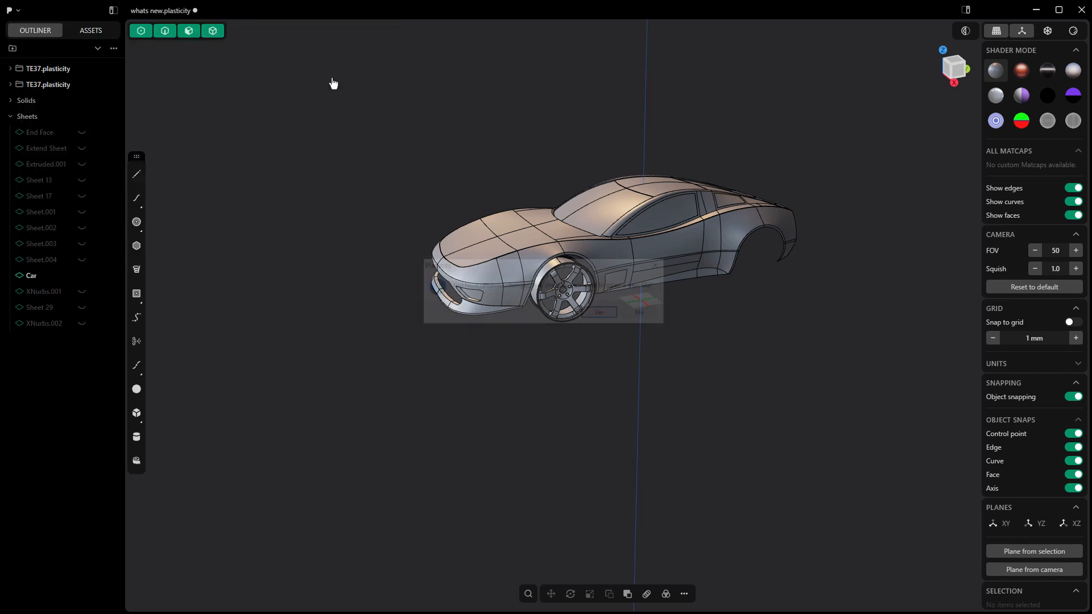
left_click(604, 312)
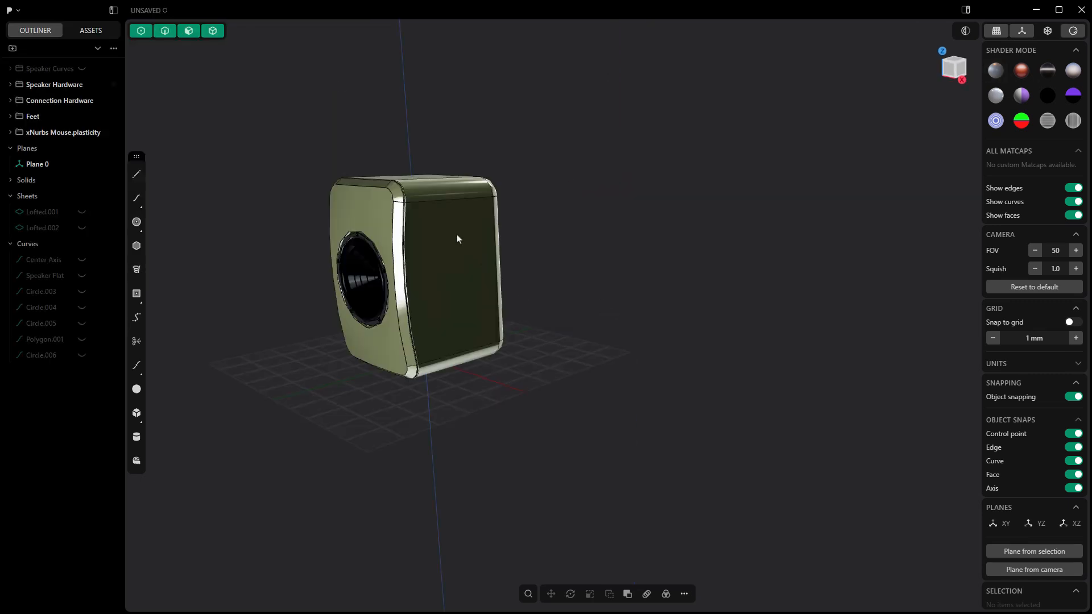
middle_click_drag(503, 267, 635, 264, "shift")
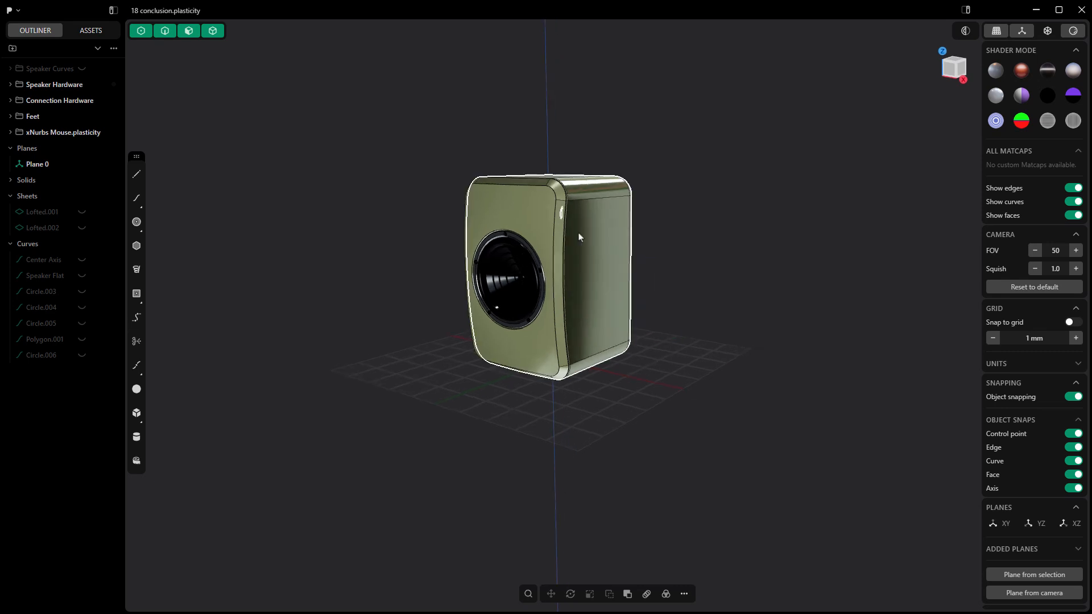
Open the preferences and look through the Appearance settings down to the UI standard spacing.
left_click(11, 10)
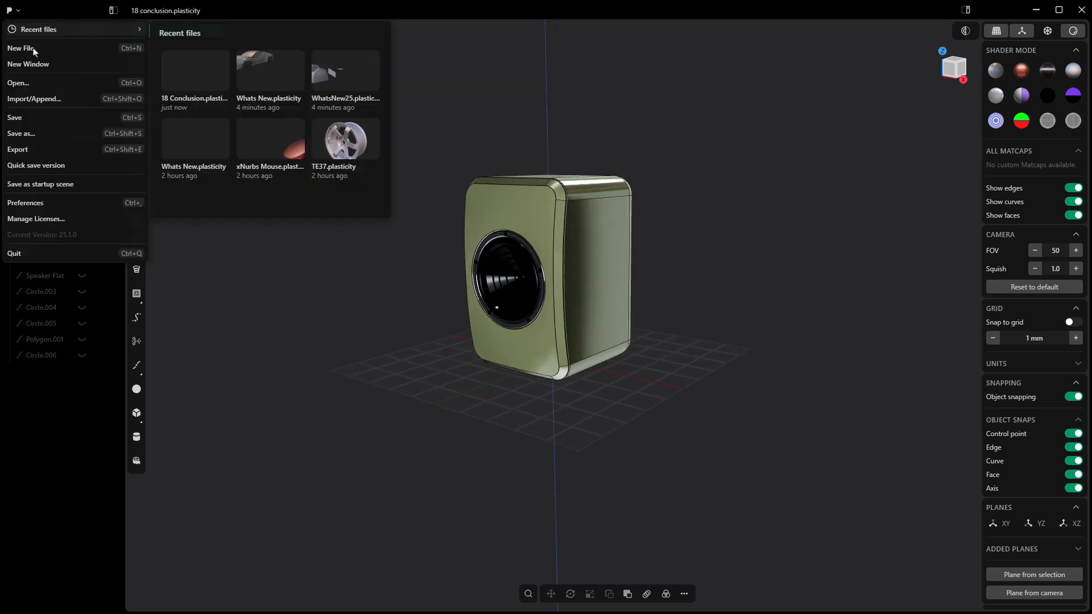
left_click(63, 202)
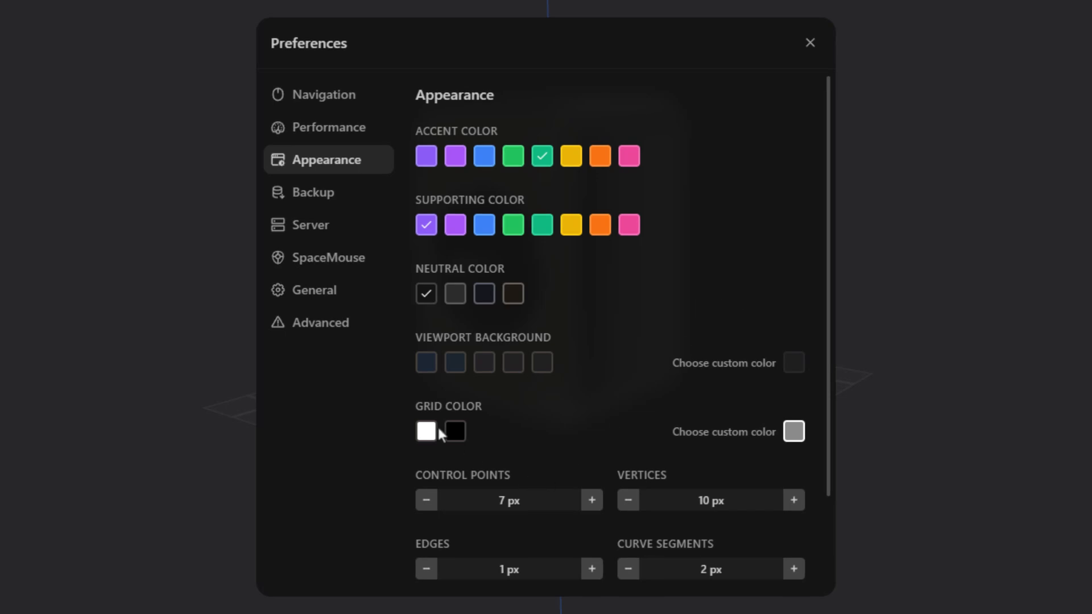
scroll(512, 431, "down", 2)
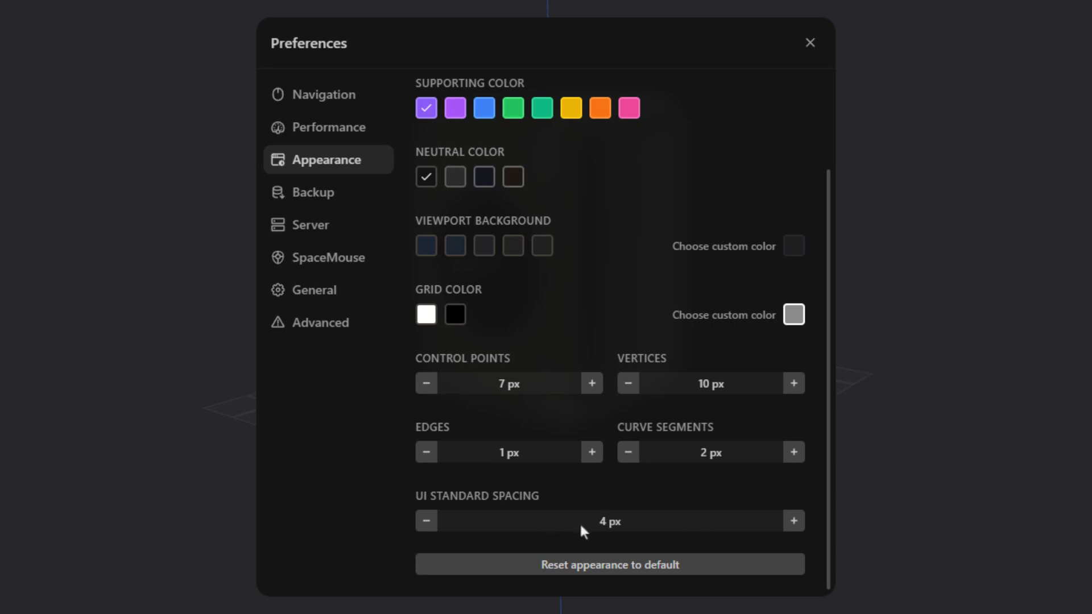
Raise the UI standard spacing to 10 px.
left_click(793, 520)
left_click(794, 521)
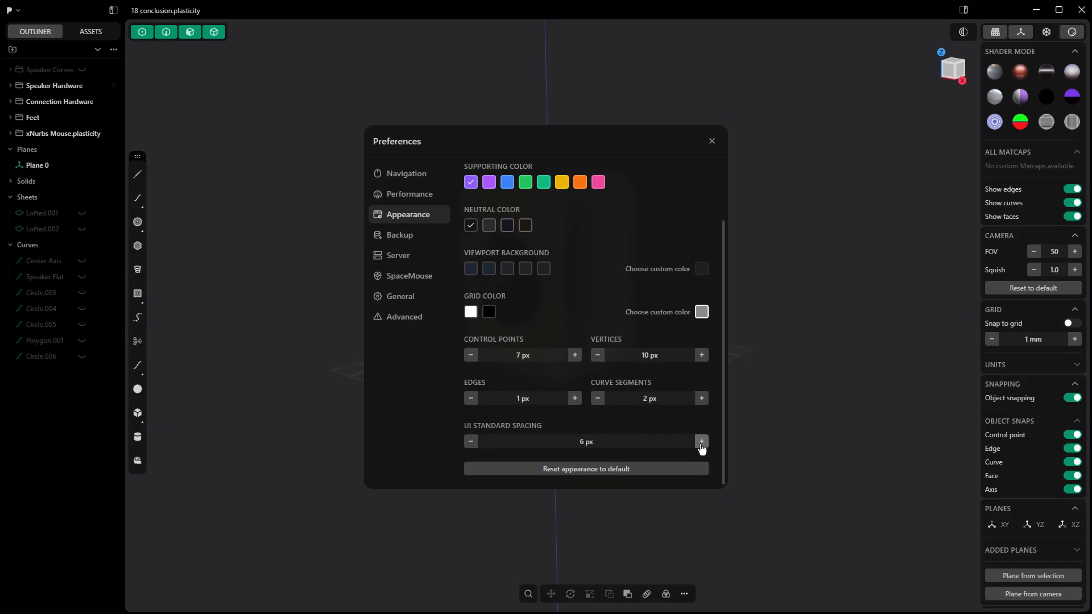
left_click(701, 441)
left_click(701, 442)
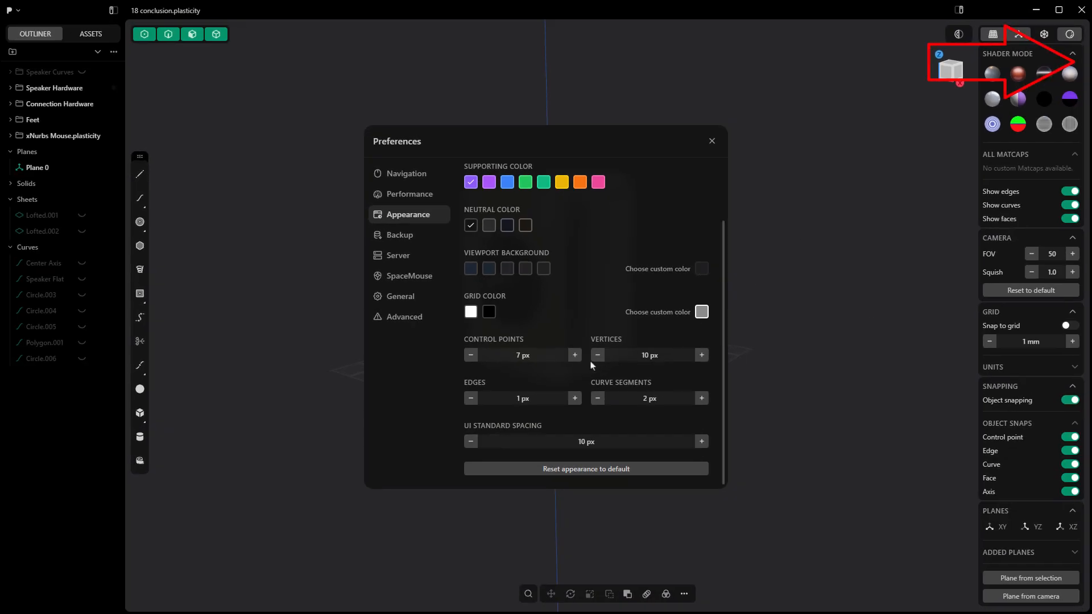
Set the UI standard spacing back to 4 px.
left_click(471, 446)
left_click(471, 446)
left_click(472, 446)
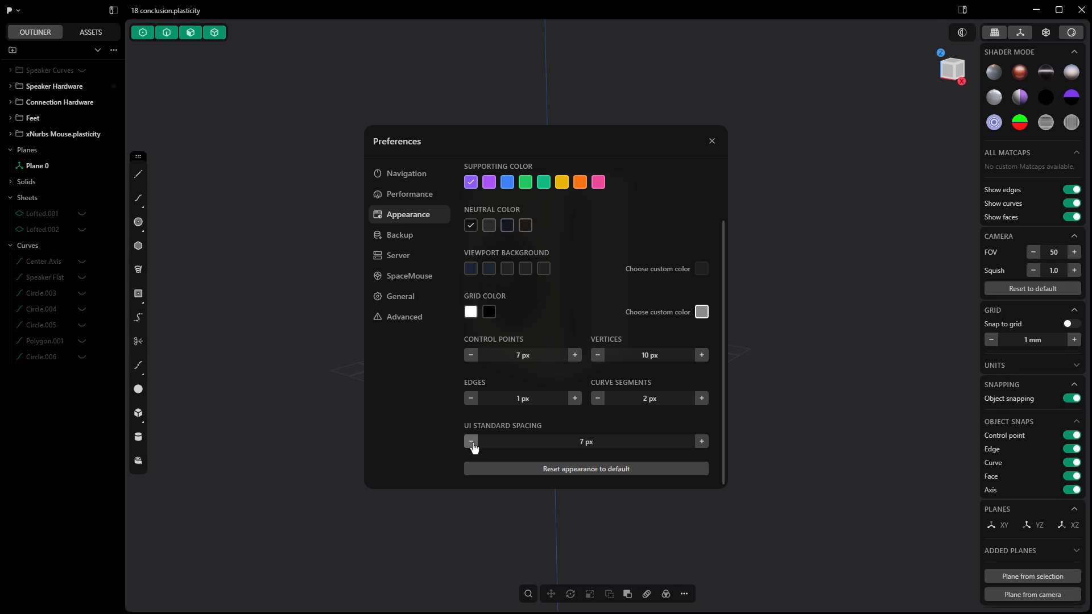
left_click(472, 444)
left_click(471, 444)
left_click(472, 445)
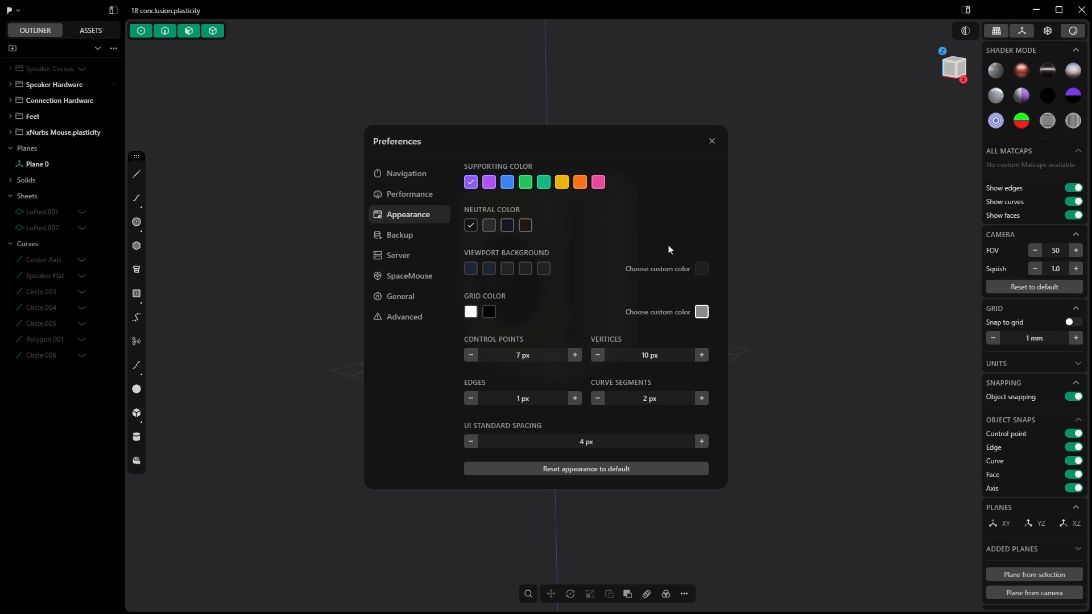
Review the SpaceMouse, General and Advanced preferences, and close the preferences.
left_click(410, 277)
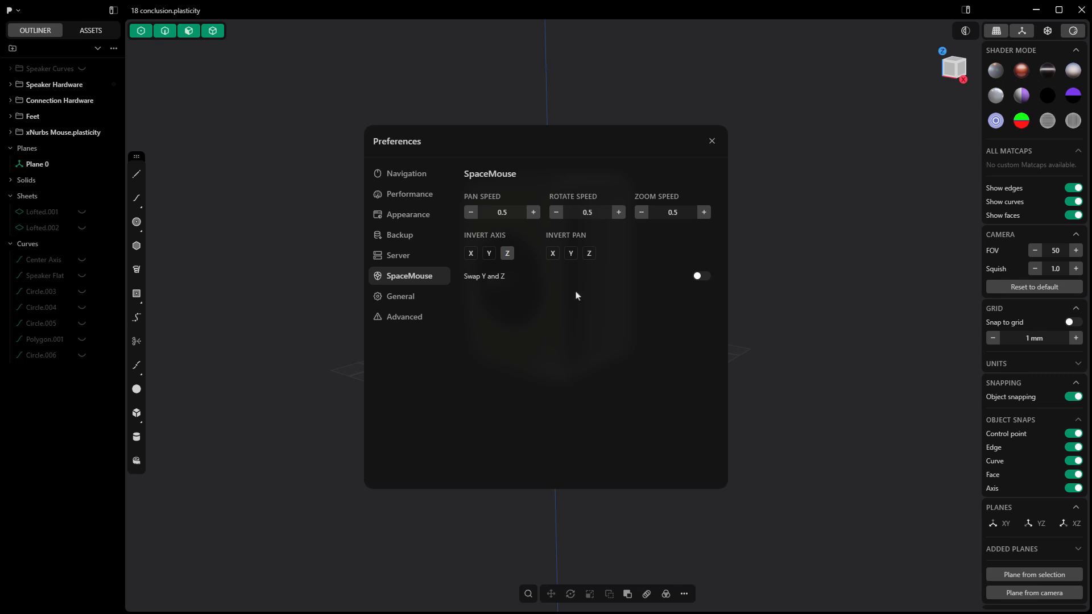
left_click(400, 301)
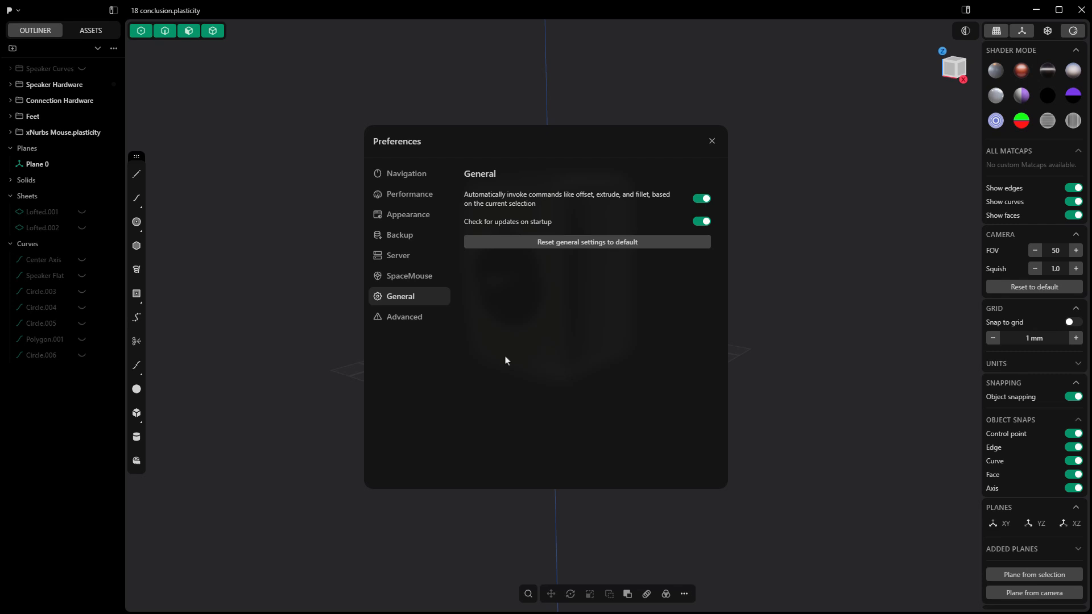
left_click(416, 321)
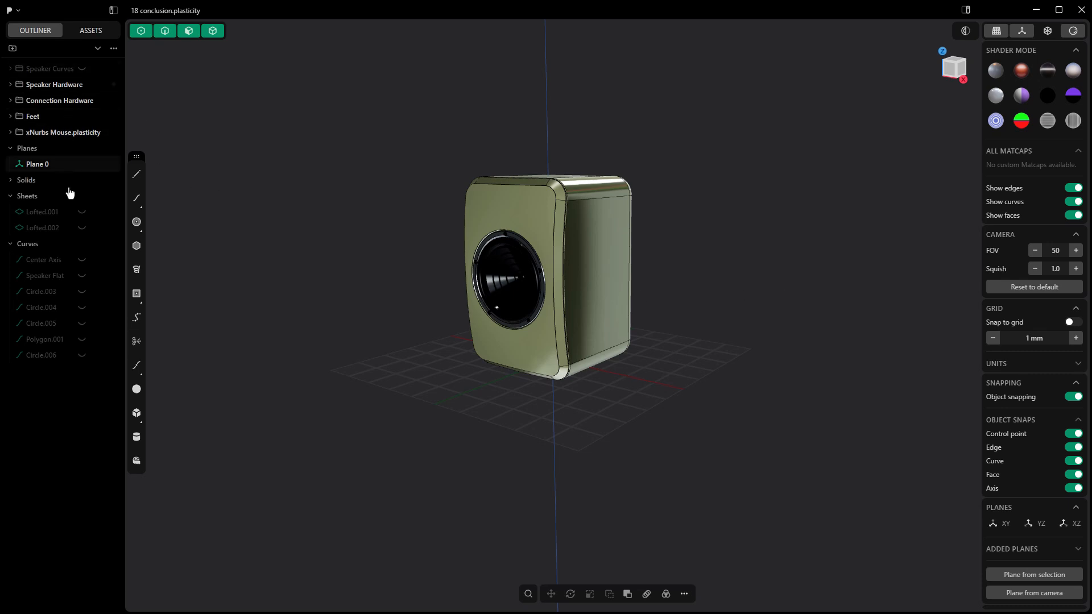
Hide and restore the outliner sidebar, and do the same with the viewport settings sidebar.
left_click(113, 11)
left_click(113, 11)
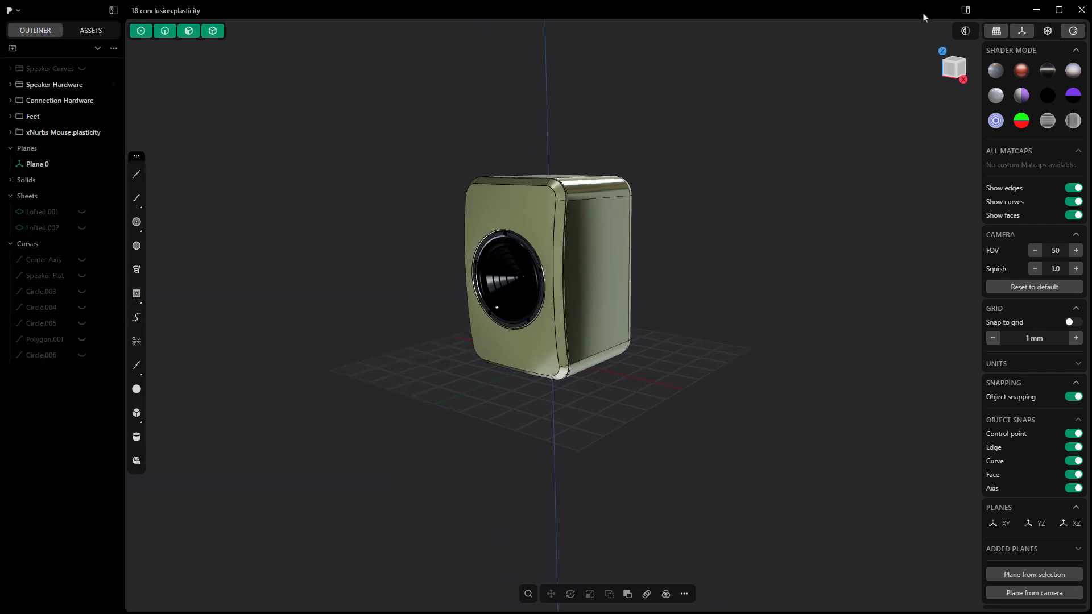
left_click(966, 12)
left_click(966, 12)
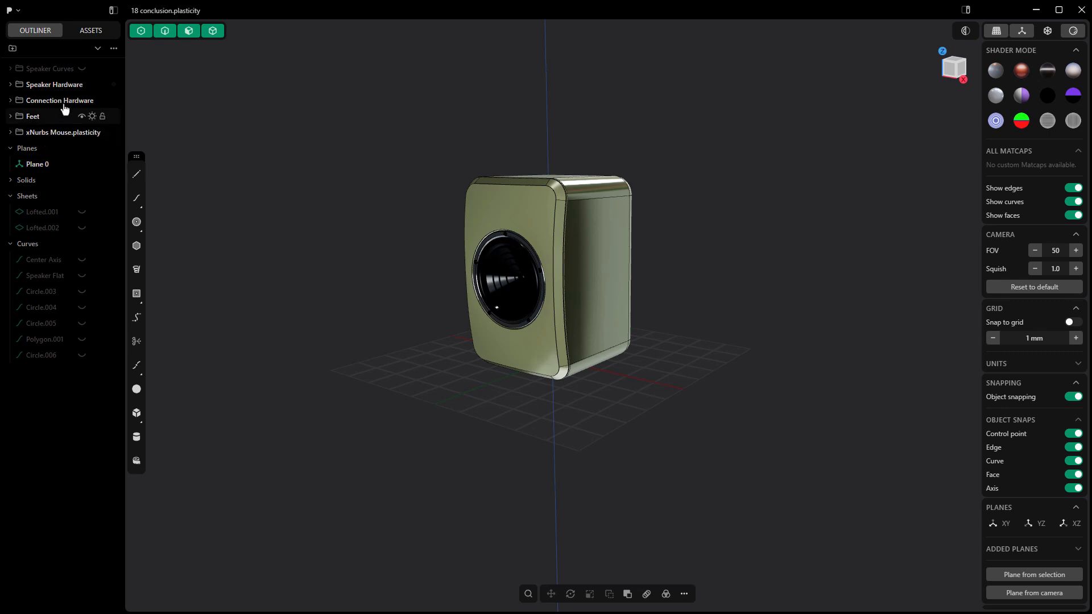
Examine the used materials, select the speaker's screws through their material, and return to the outliner.
left_click(87, 33)
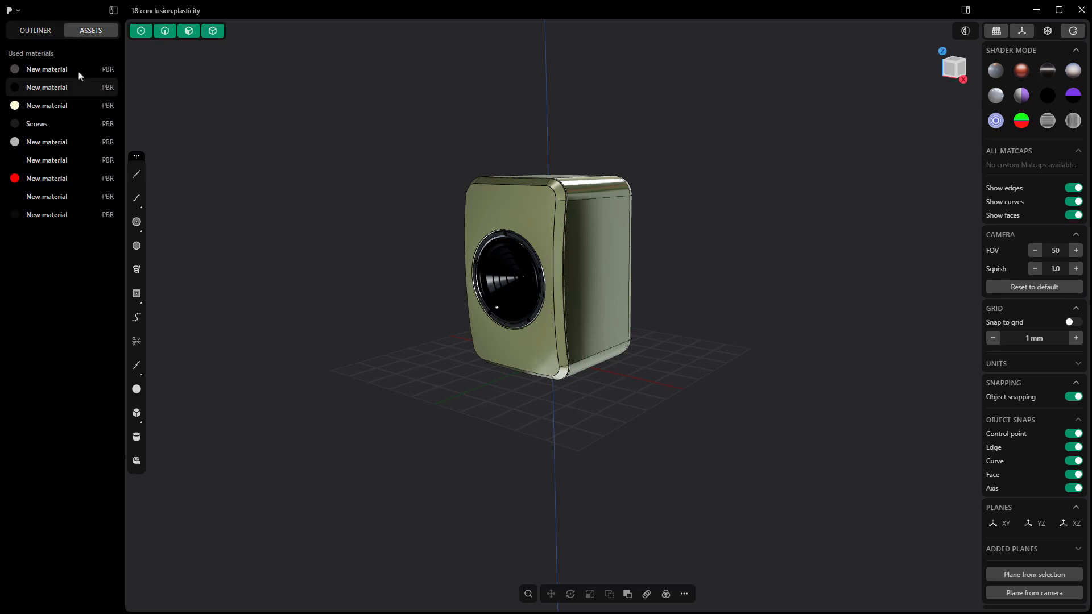
left_click(46, 140)
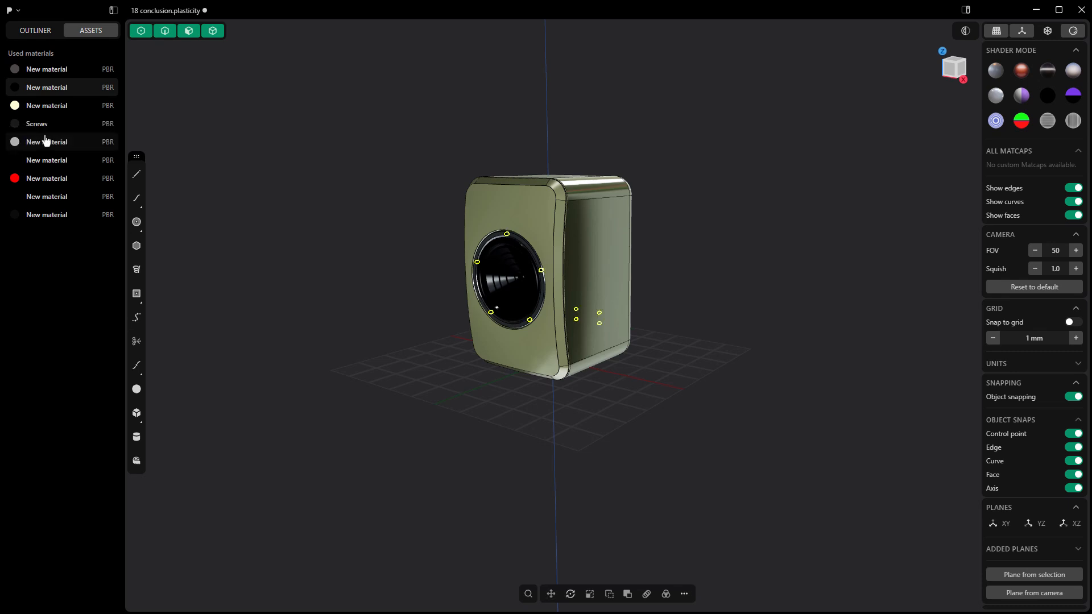
left_click(36, 32)
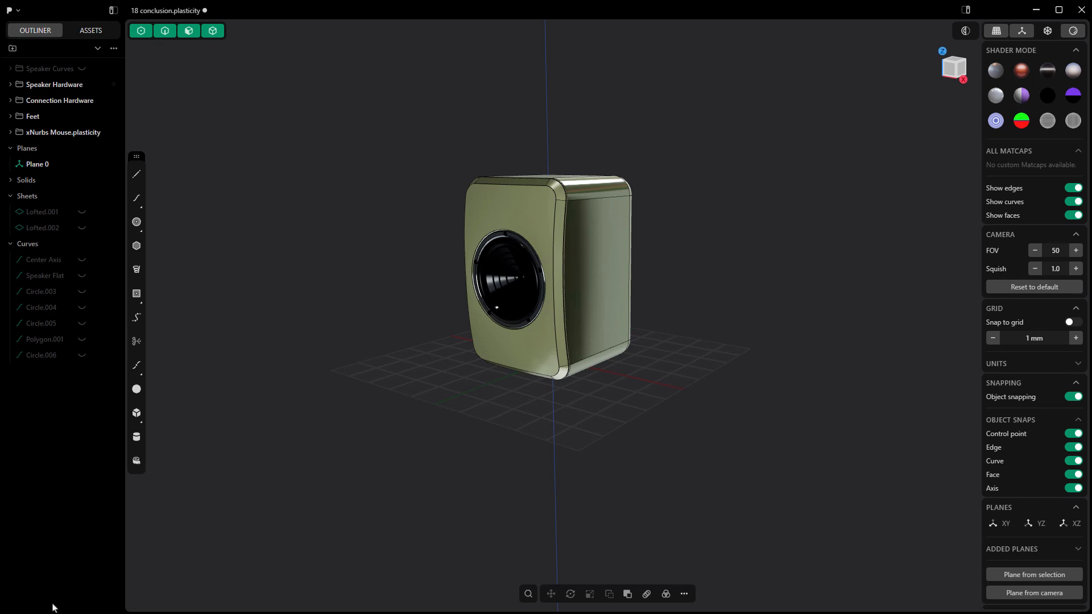
Check the outliner's additional options, and collapse and re-expand the Shader Mode section.
left_click(114, 49)
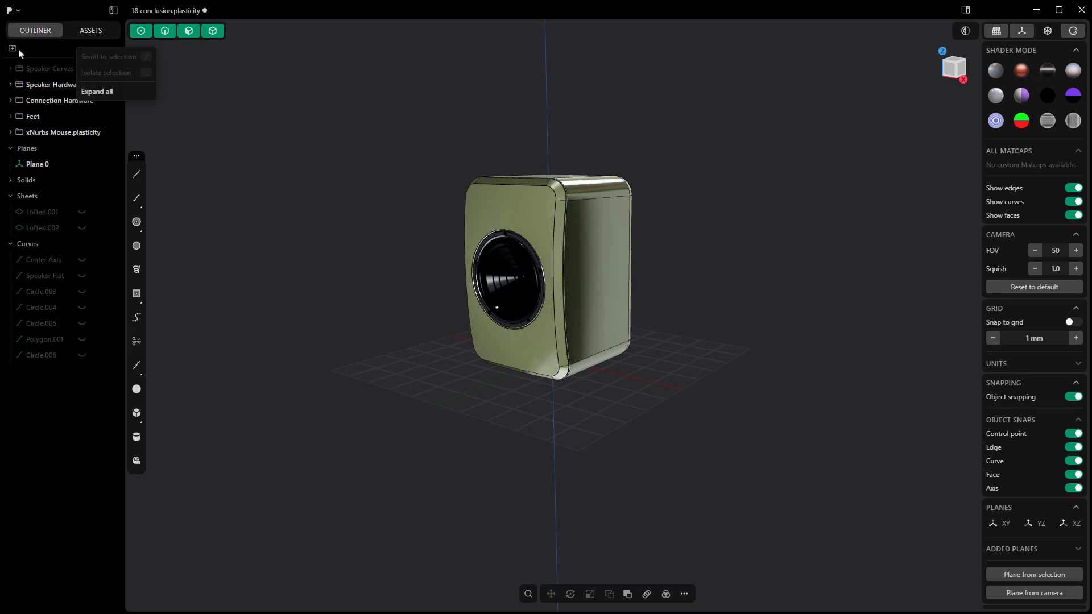
left_click(171, 115)
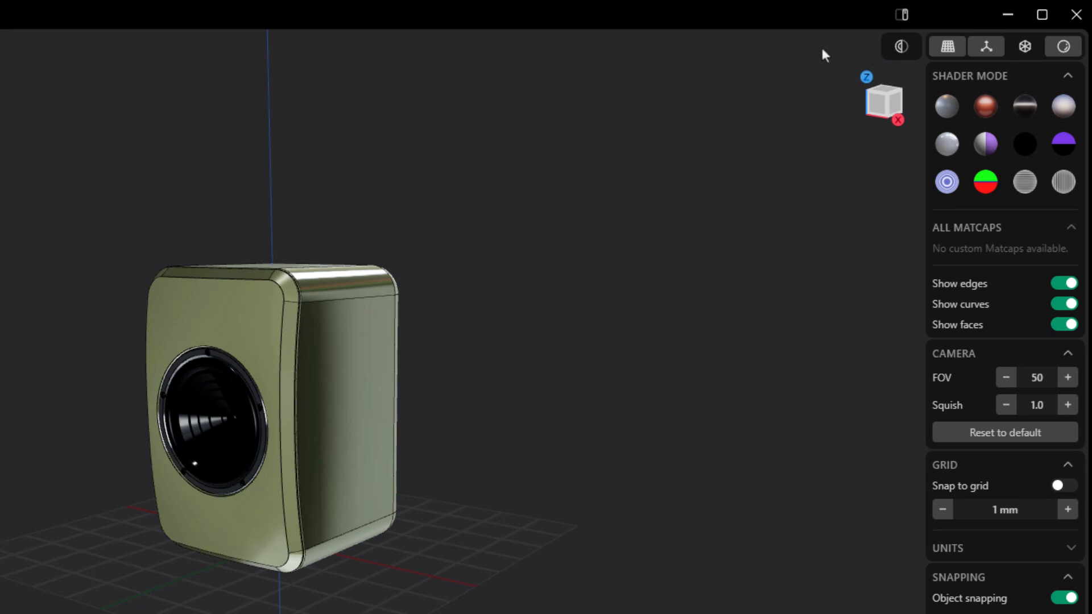
left_click(1068, 76)
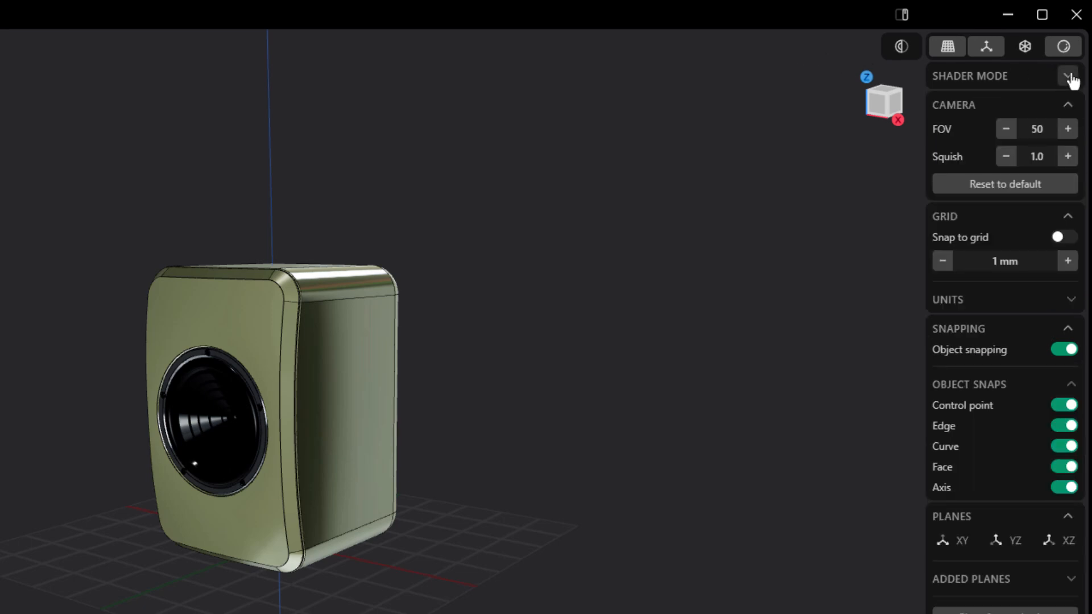
left_click(1069, 77)
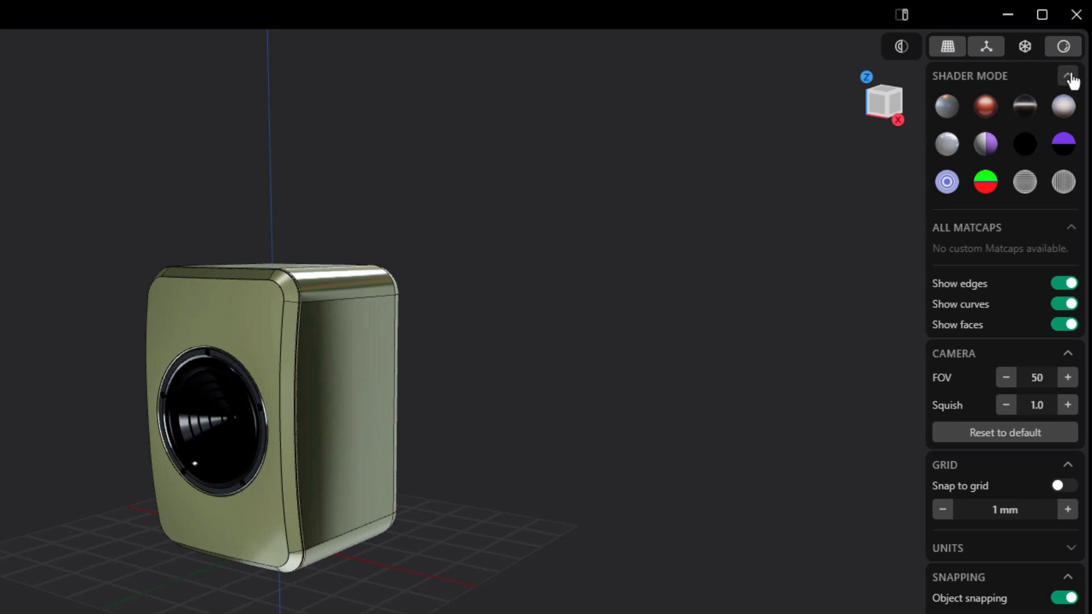
Collapse the All Matcaps section, and switch the display of edges and faces off and back on.
left_click(1072, 229)
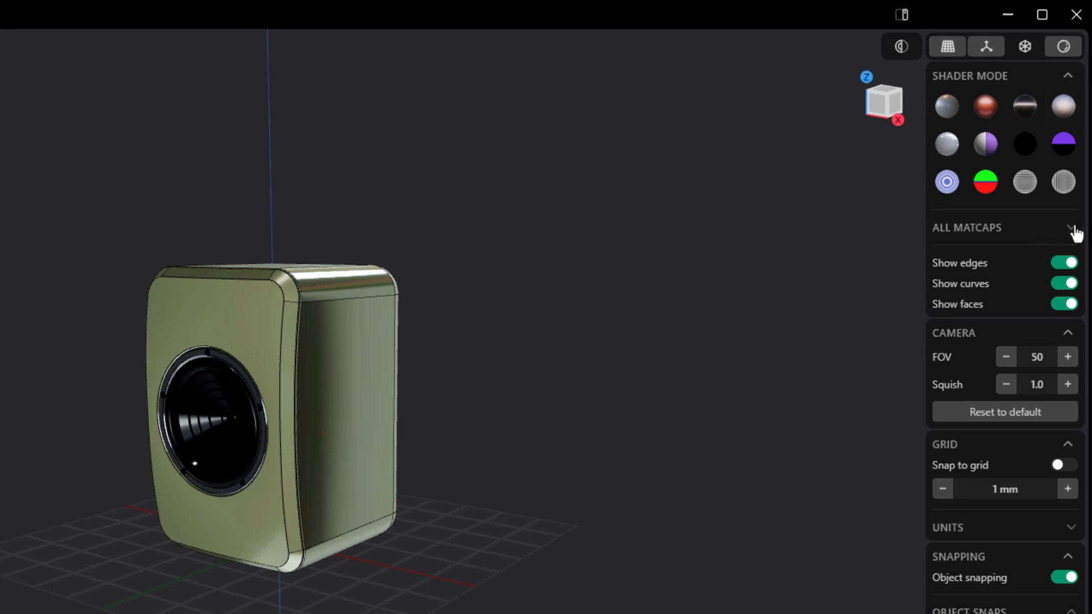
left_click(1068, 263)
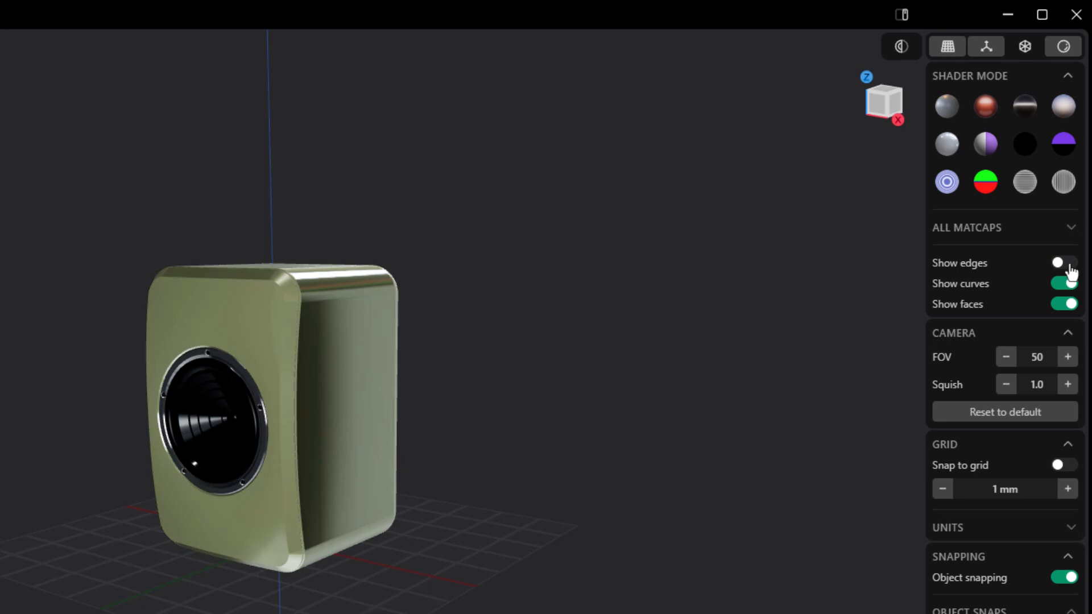
left_click(1068, 262)
left_click(1065, 305)
left_click(1065, 305)
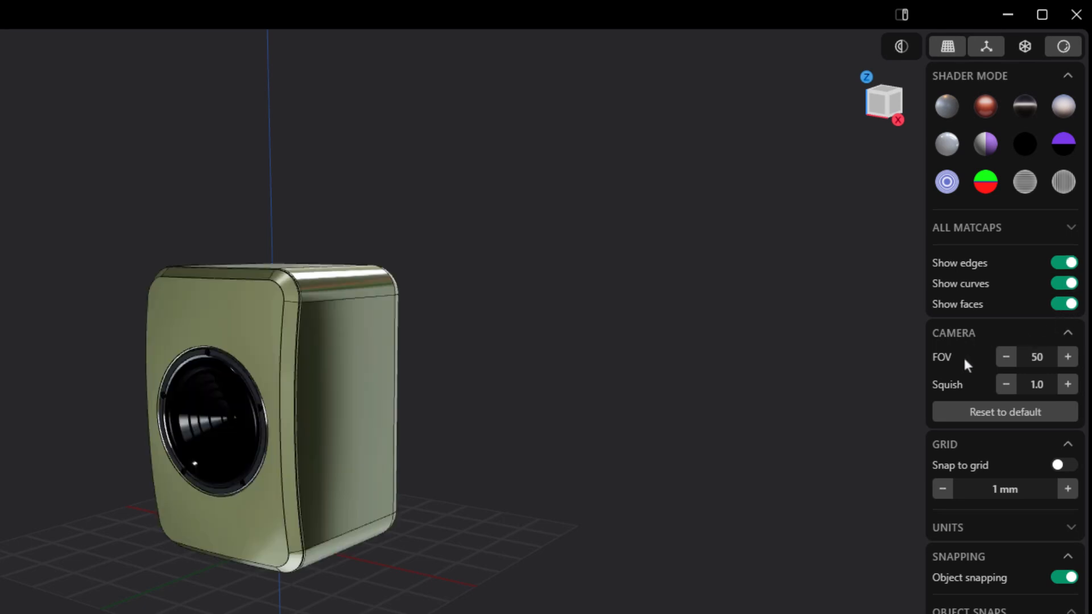
Check the contents of the Units and Added Planes sections, and switch control point snapping off and back on.
left_click(1011, 527)
left_click(1012, 527)
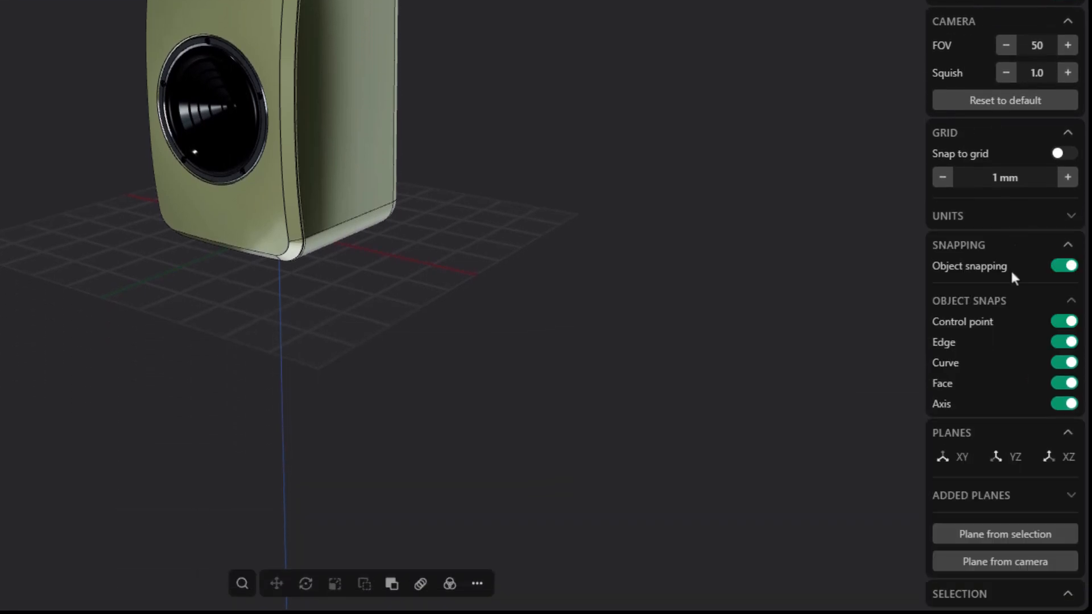
left_click(1067, 326)
left_click(1066, 323)
left_click(1049, 505)
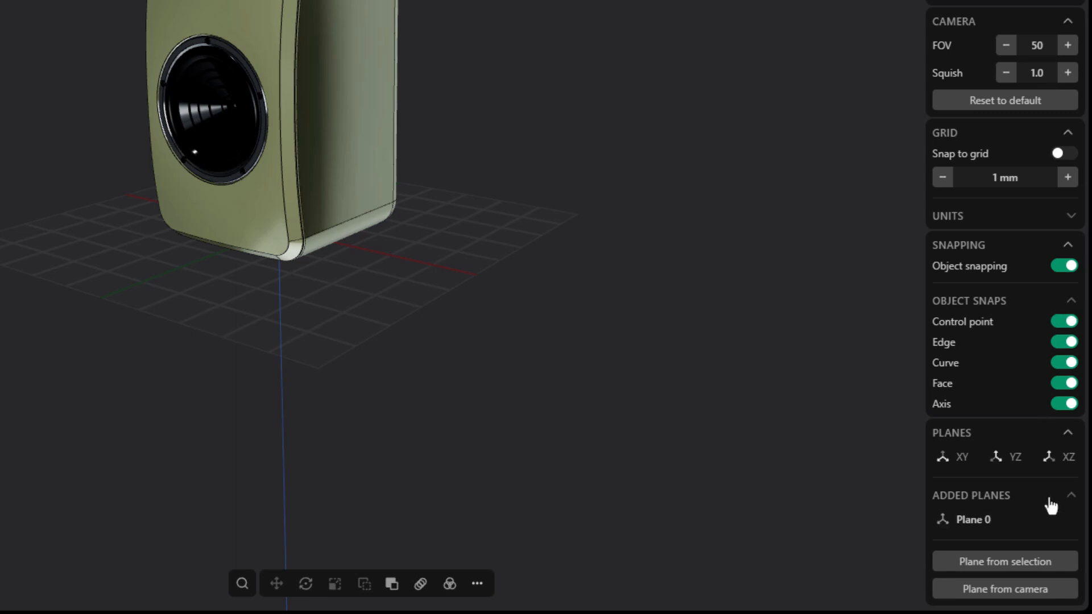
left_click(1050, 506)
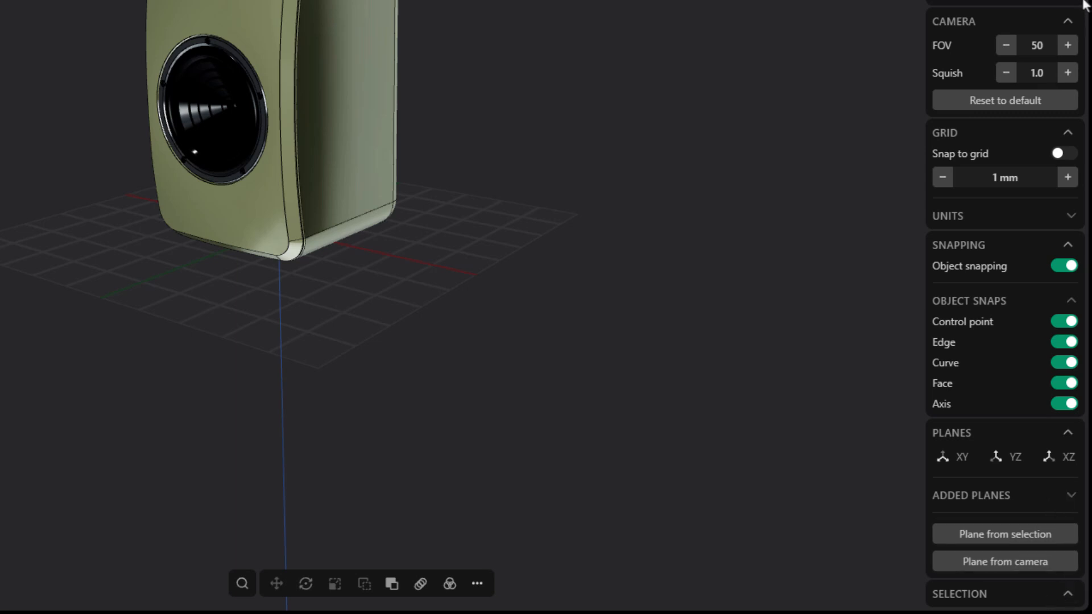
Select the speaker body and collapse the Camera and Object Snaps sections to bring its selection details into view.
left_click(341, 25)
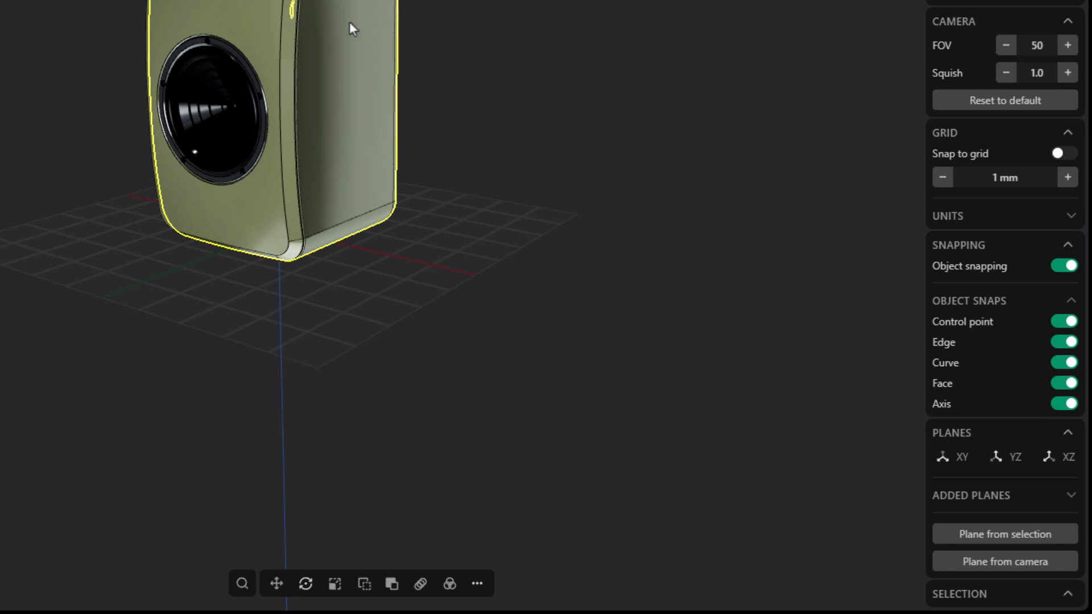
scroll(966, 483, "down", 2)
scroll(1028, 309, "up", 2)
scroll(1038, 358, "down", 3)
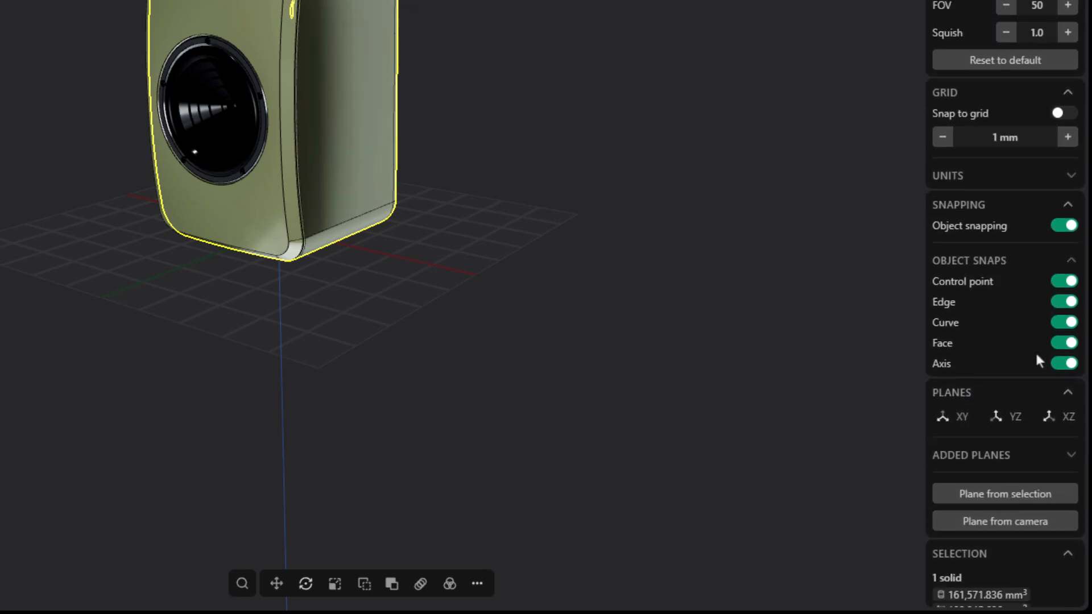
scroll(1045, 565, "up", 2)
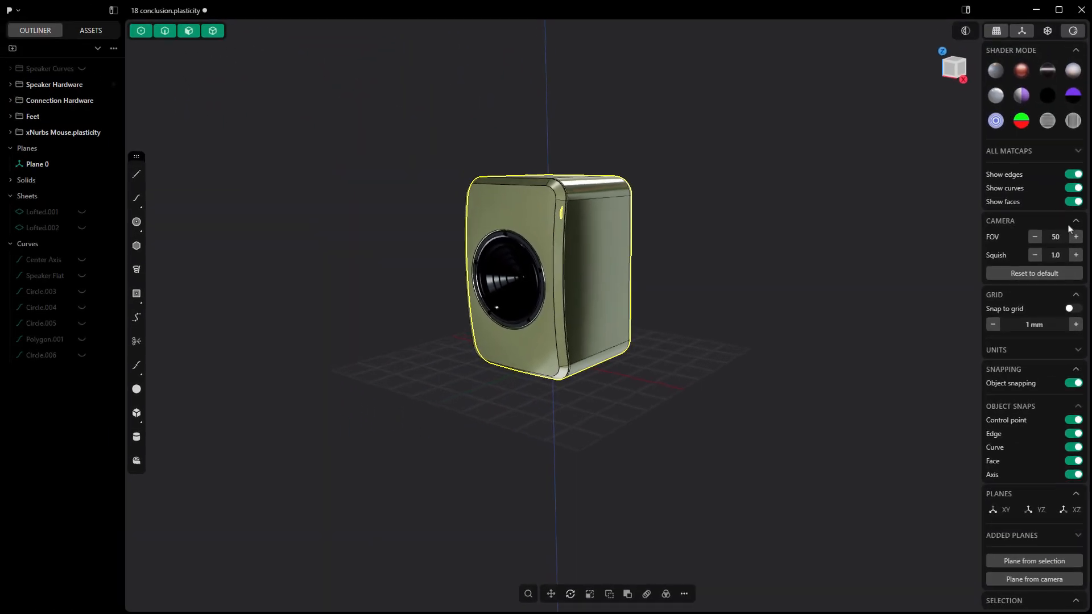
left_click(1075, 221)
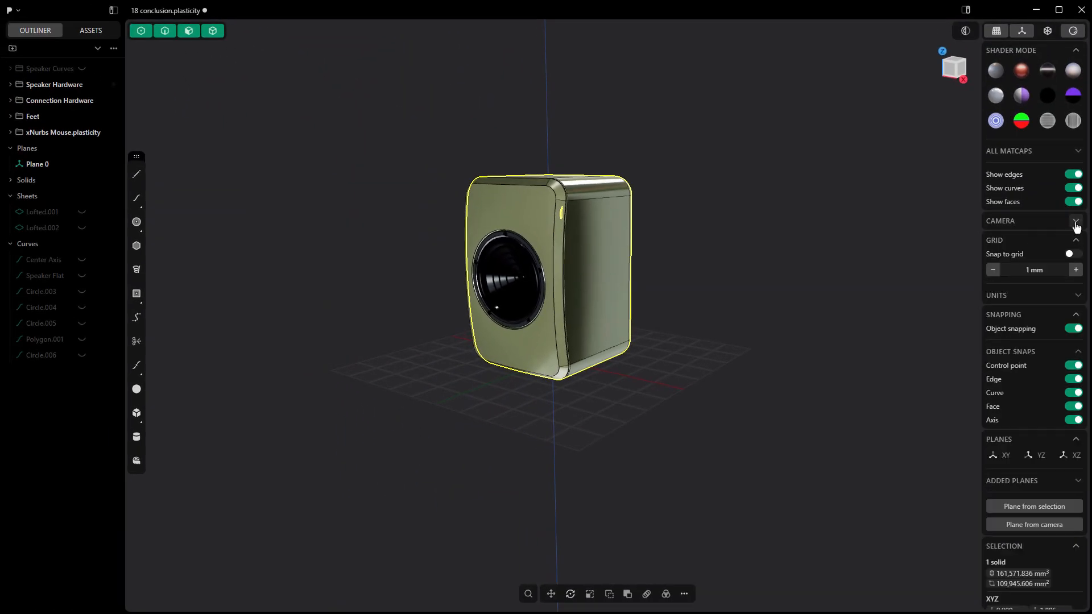
left_click(1077, 352)
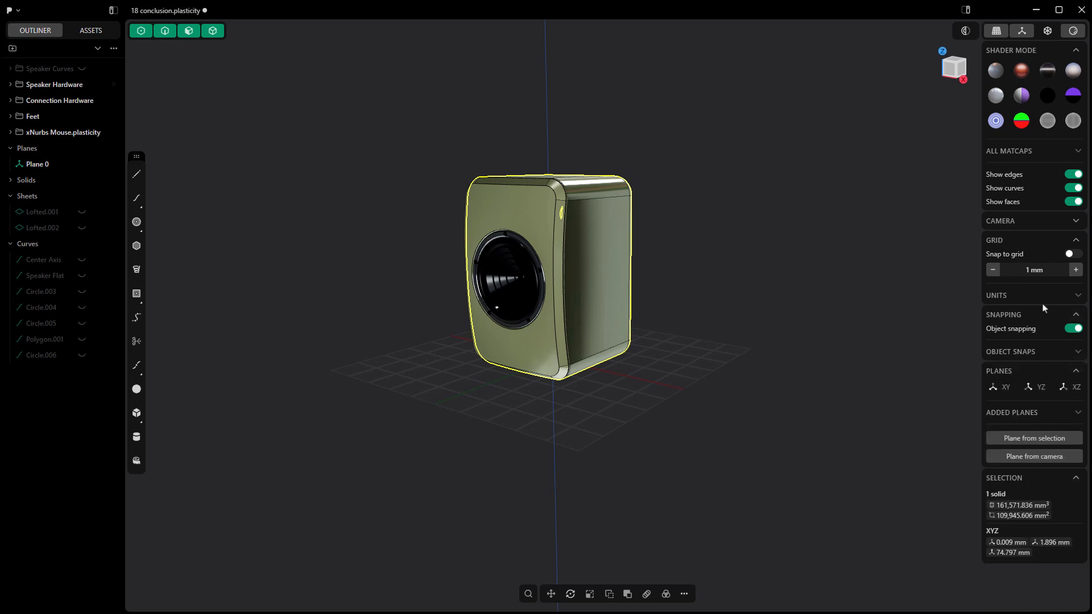
View the speaker from the front, back and top, and return to a perspective view.
left_click(948, 70)
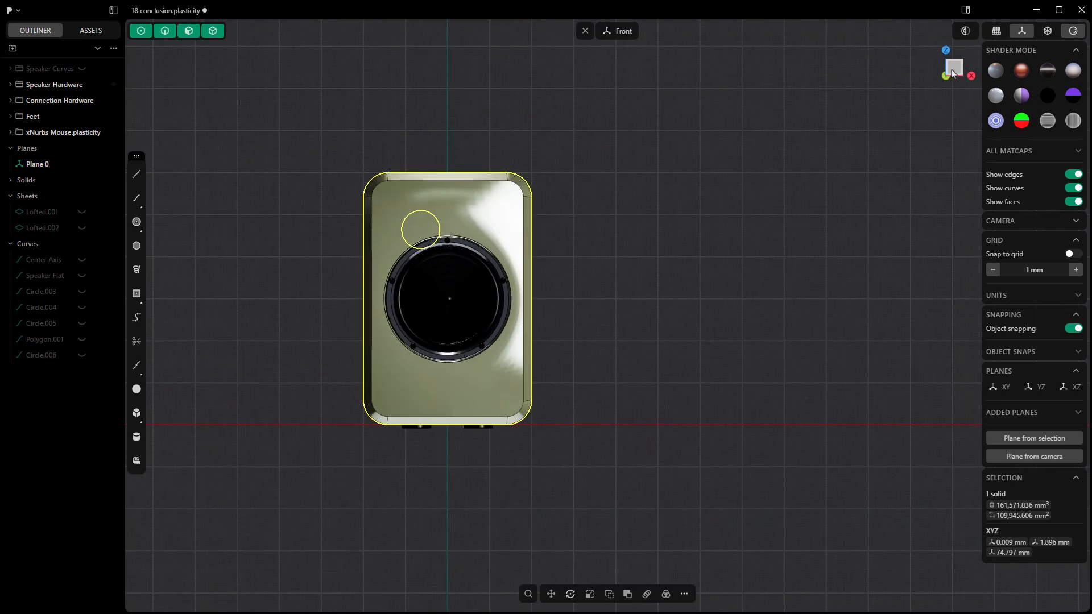
left_click(955, 71)
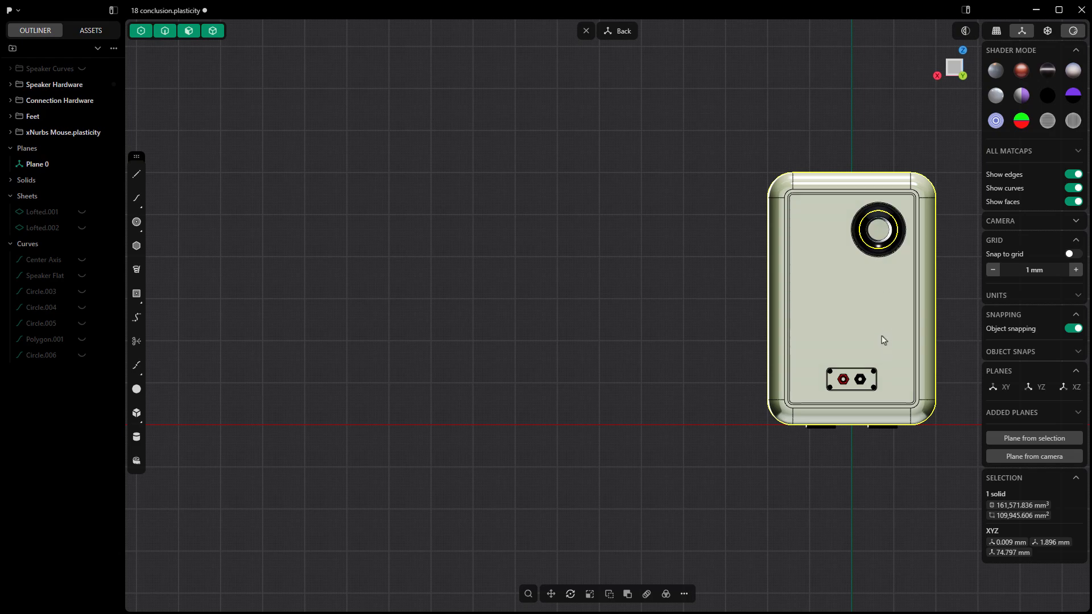
left_click(963, 51)
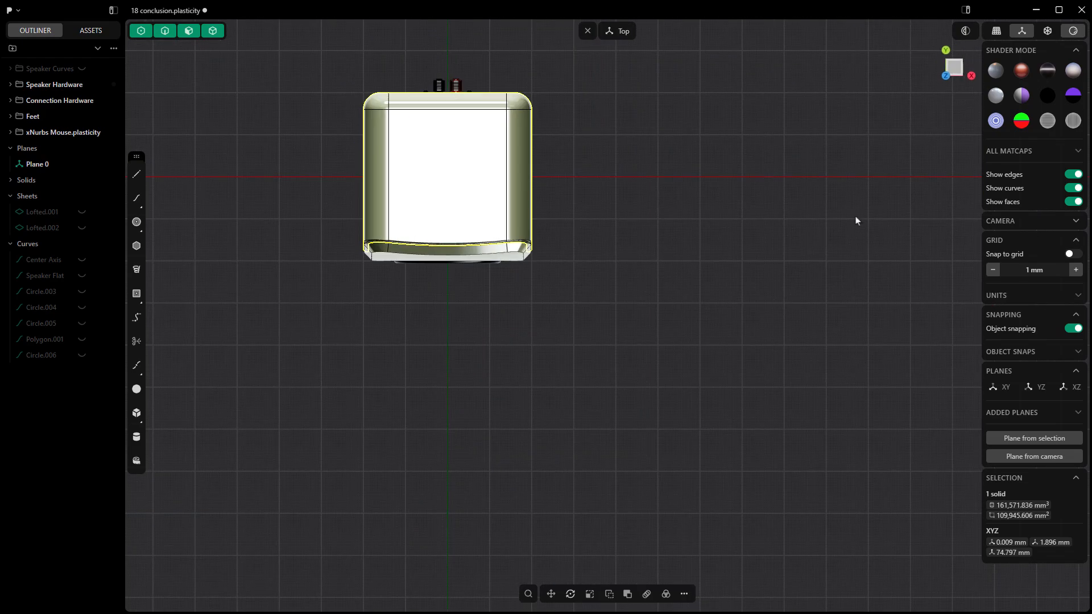
middle_click_drag(748, 383, 642, 306)
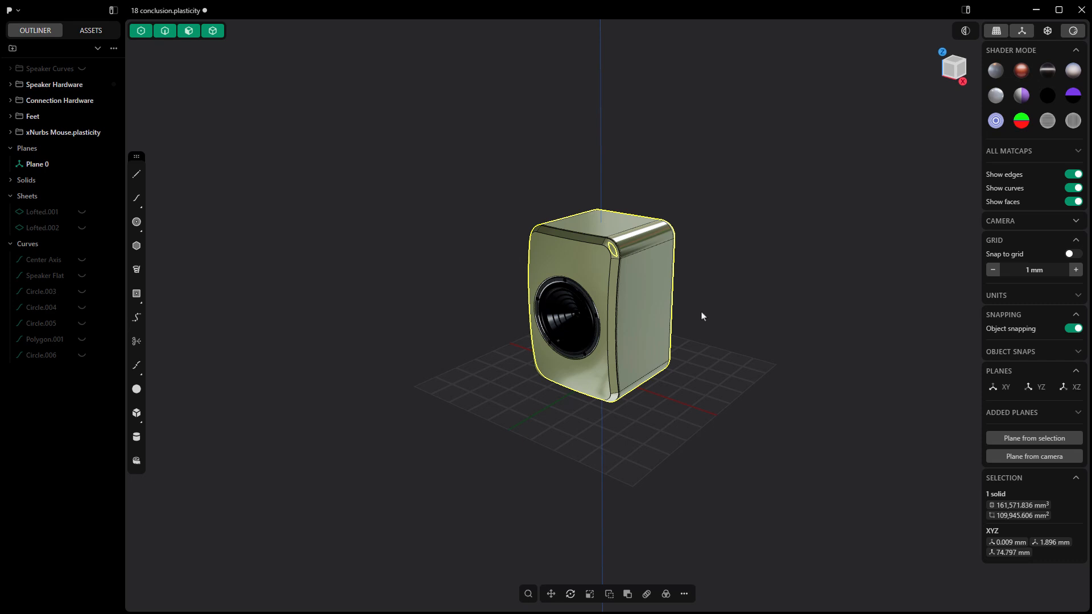
Clear the selection and view the speaker from the side, top, bottom and front, ending in a perspective view.
key("KP_3")
middle_click_drag(666, 327, 694, 424, "alt")
left_click(694, 426)
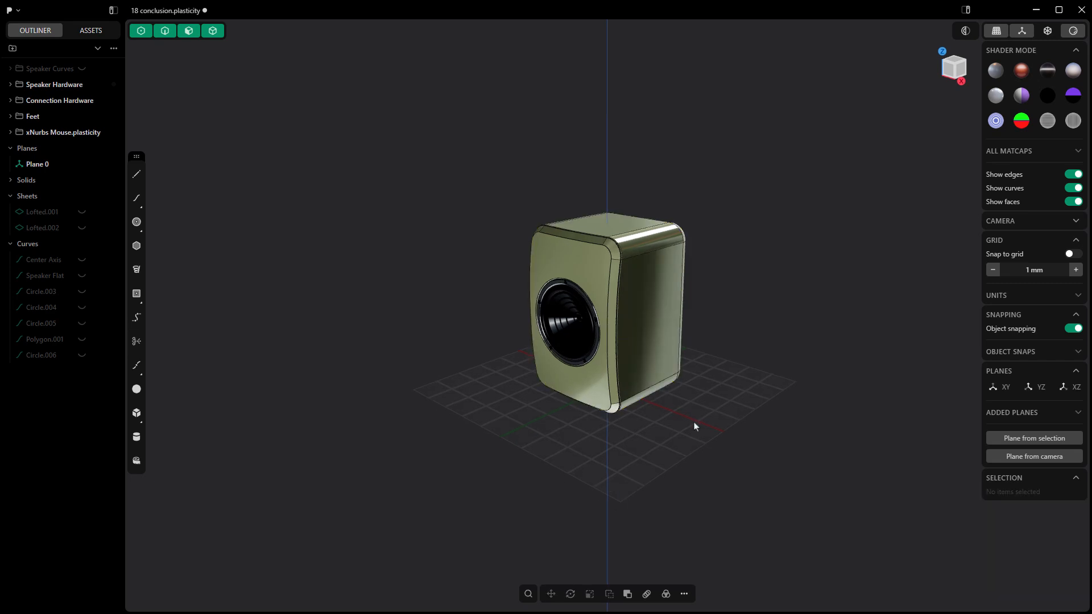
key("7")
key("ctrl+7")
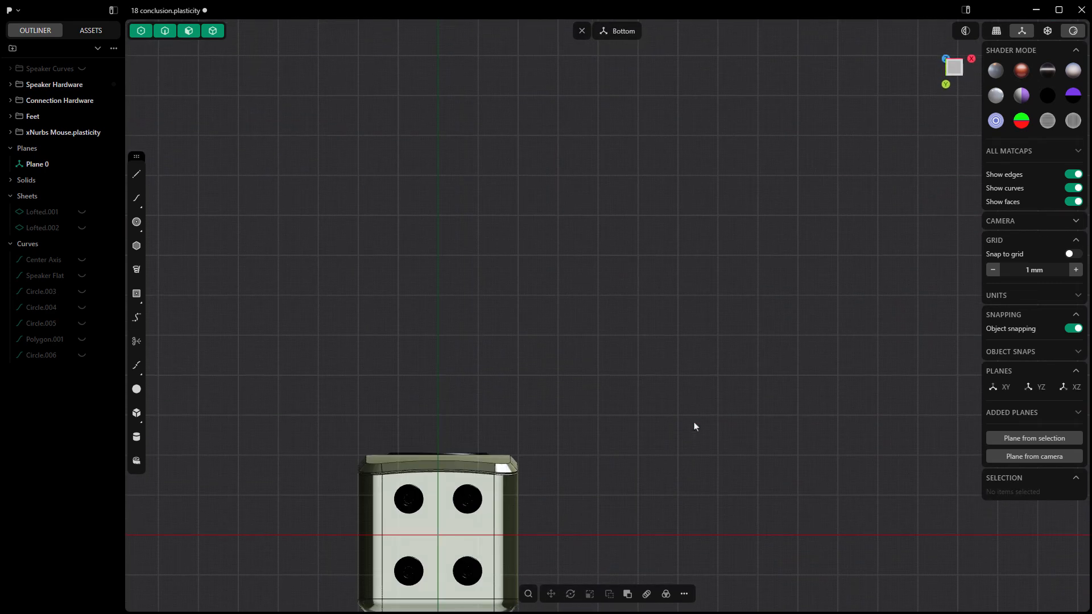
key("1")
middle_click_drag(654, 446, 583, 464)
middle_click_drag(670, 449, 653, 421, "shift")
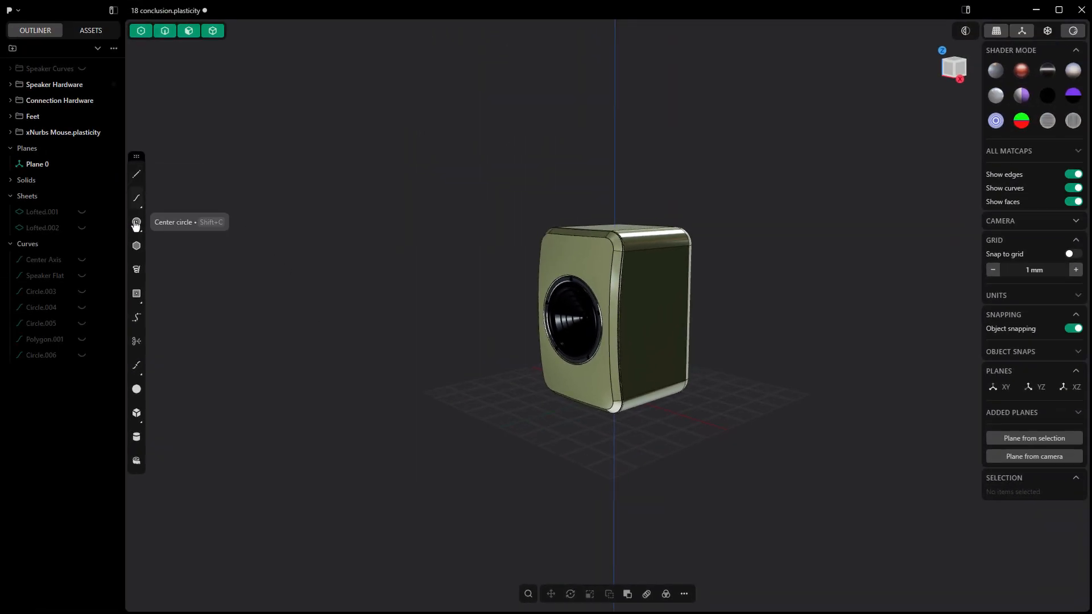
Move the vertical creation toolbar slightly upward, and examine the command search both from its toolbar and at the pointer.
left_click_drag(137, 156, 227, 153)
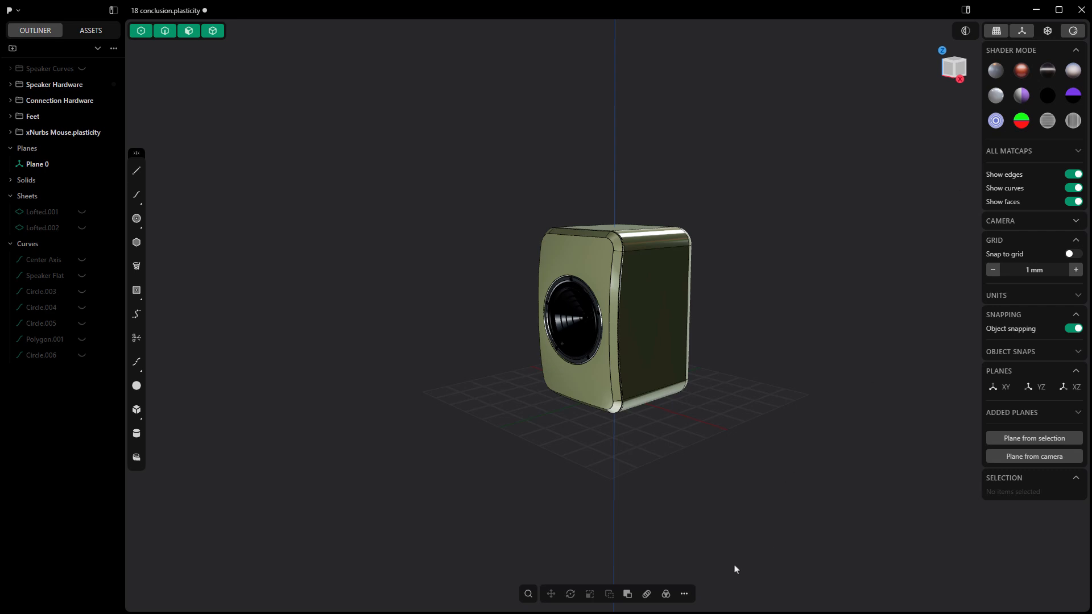
left_click(527, 595)
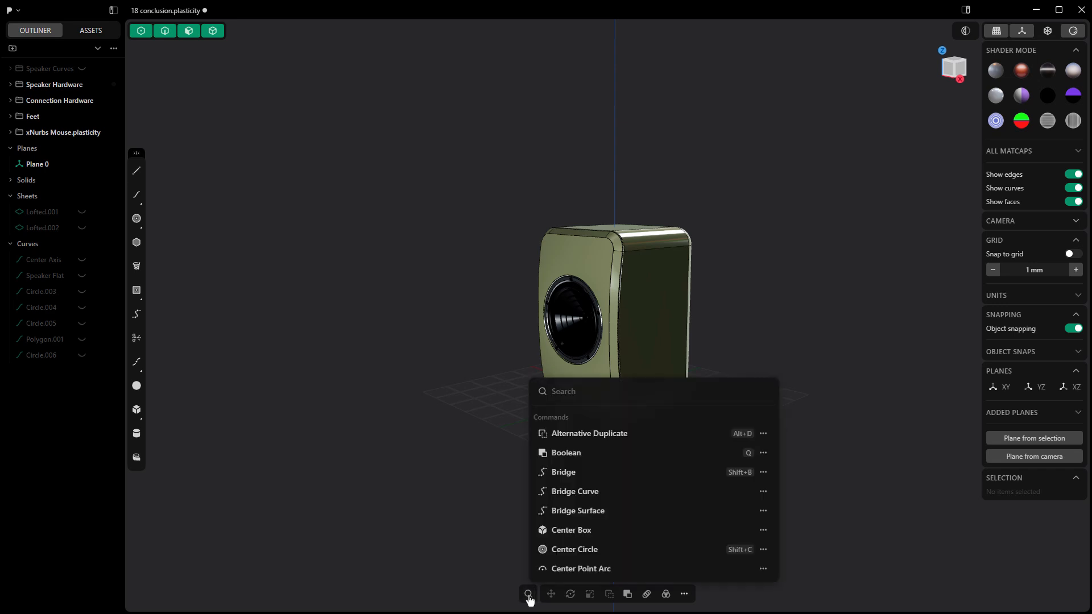
left_click(449, 267)
key("f")
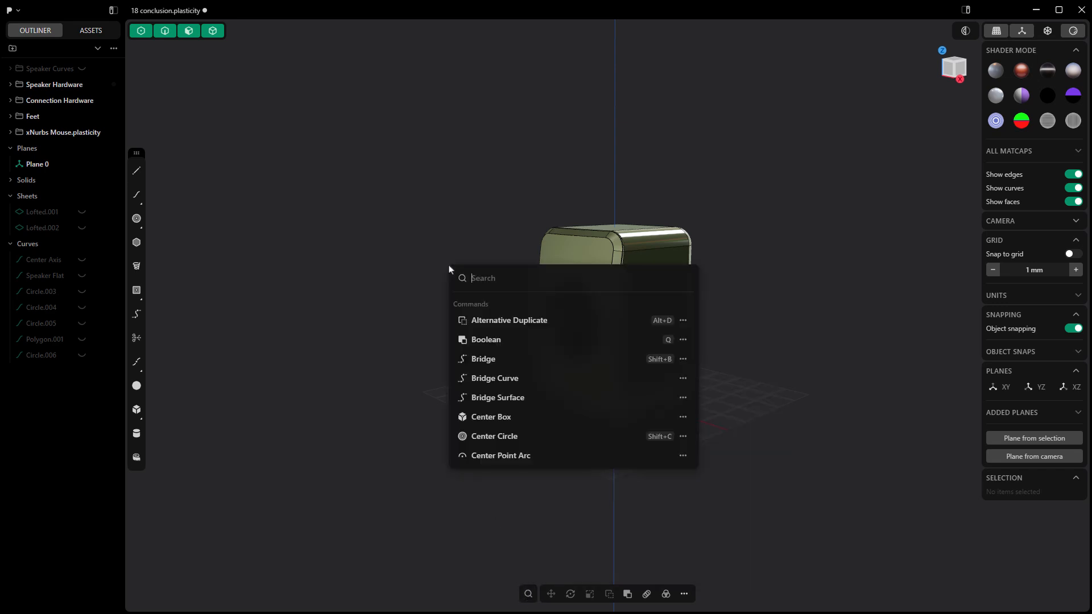
left_click(425, 226)
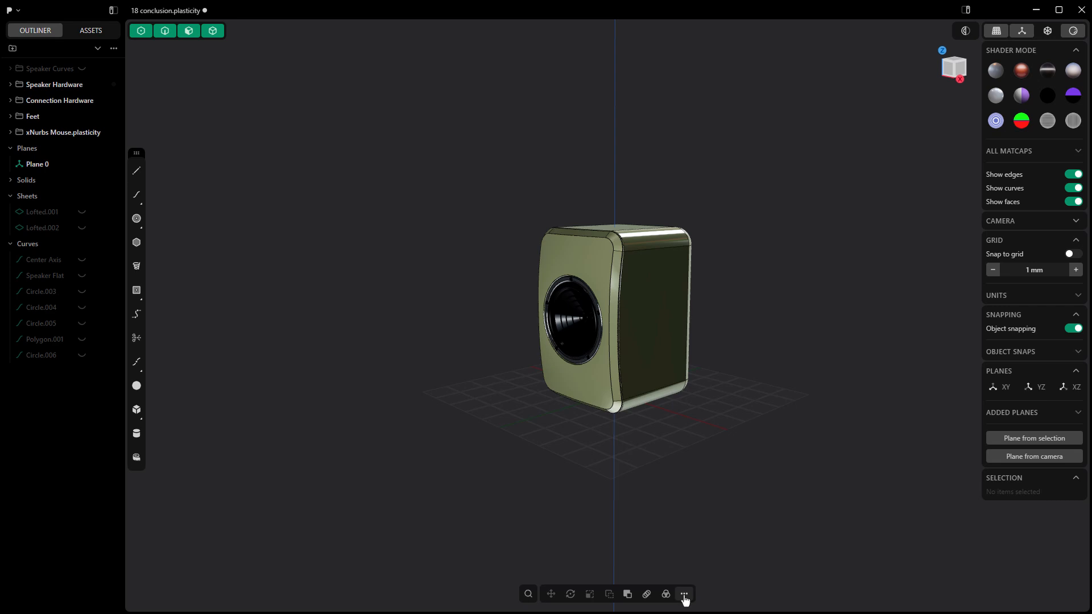
Select the speaker's flat side face and examine the additional commands available for it.
left_click(651, 268)
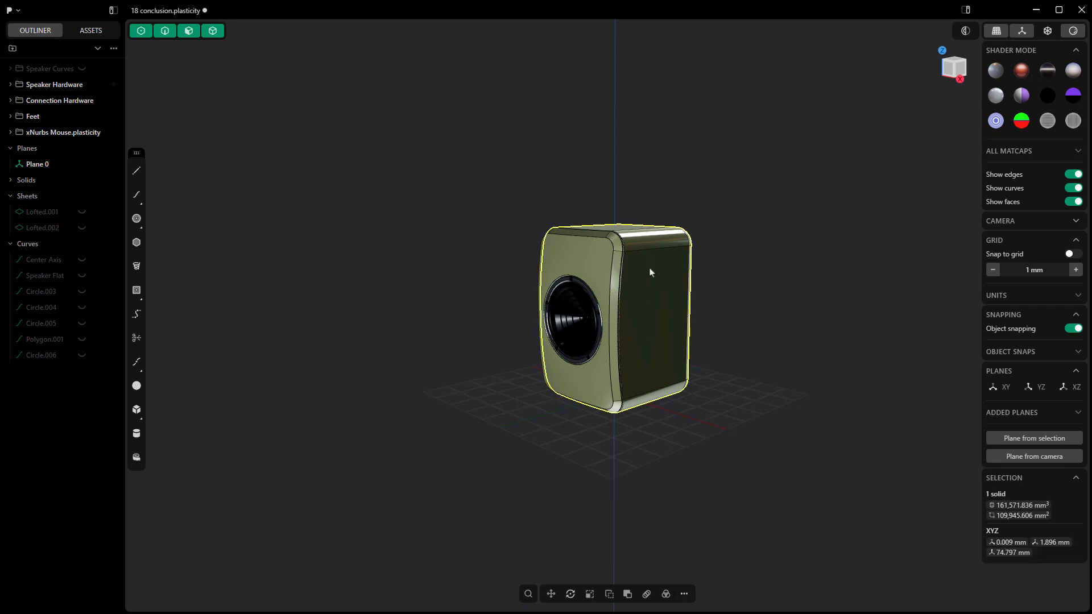
left_click(650, 267)
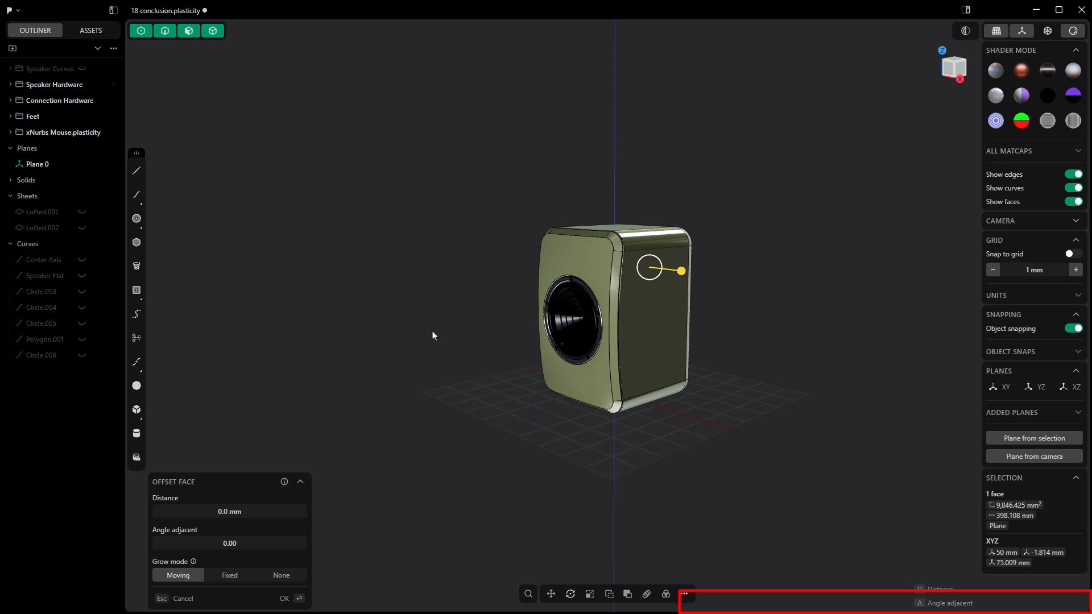
left_click(684, 593)
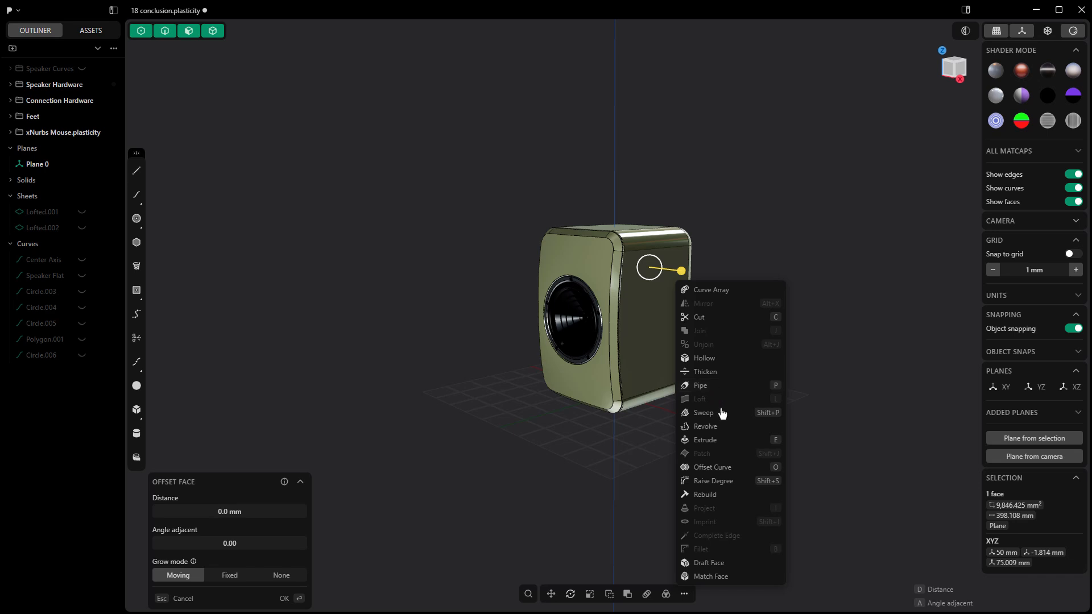
left_click(502, 282)
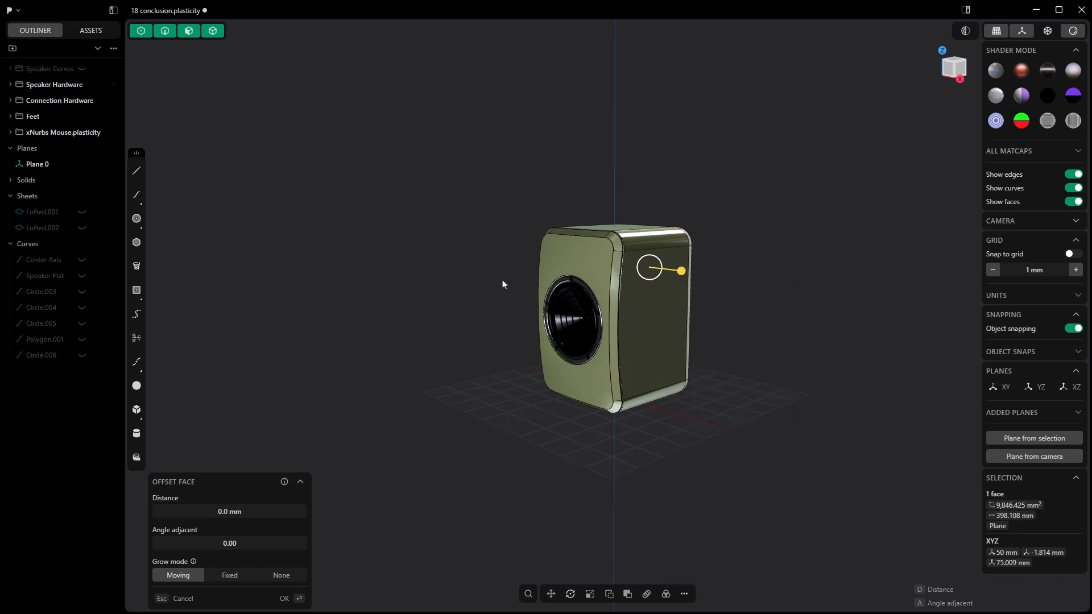
Compare the additional commands list at the pointer with the command search suggestions for the selected face.
key("shift+f")
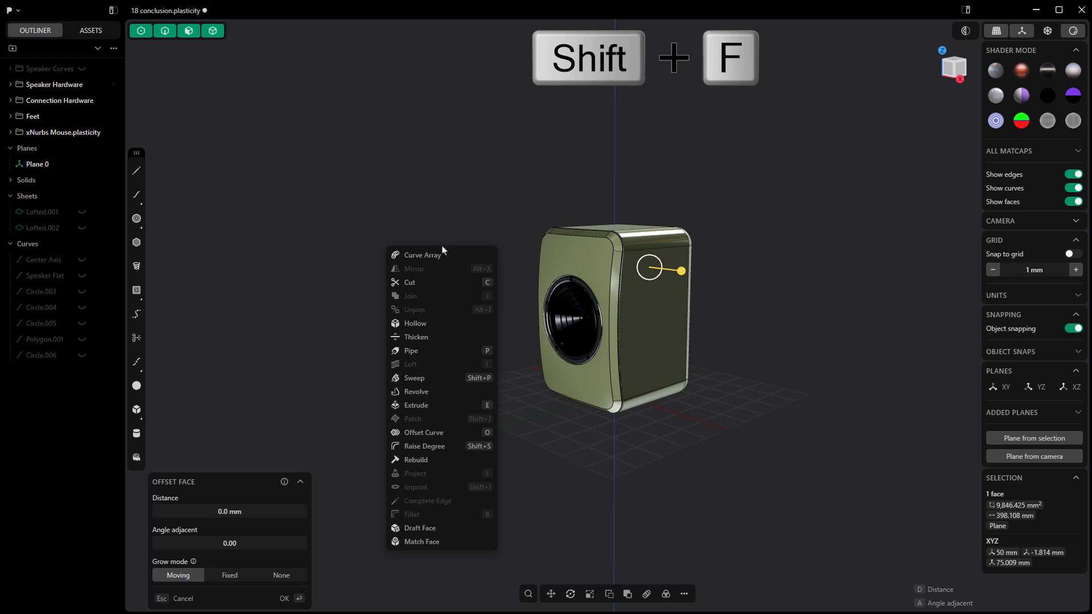
left_click(436, 218)
key("f")
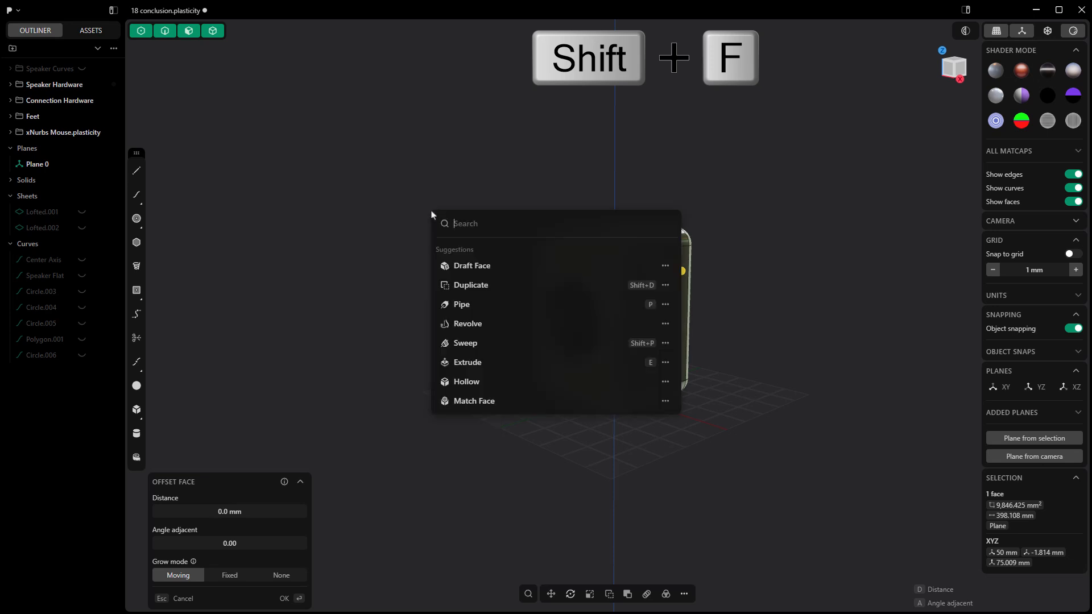
key("shift+f")
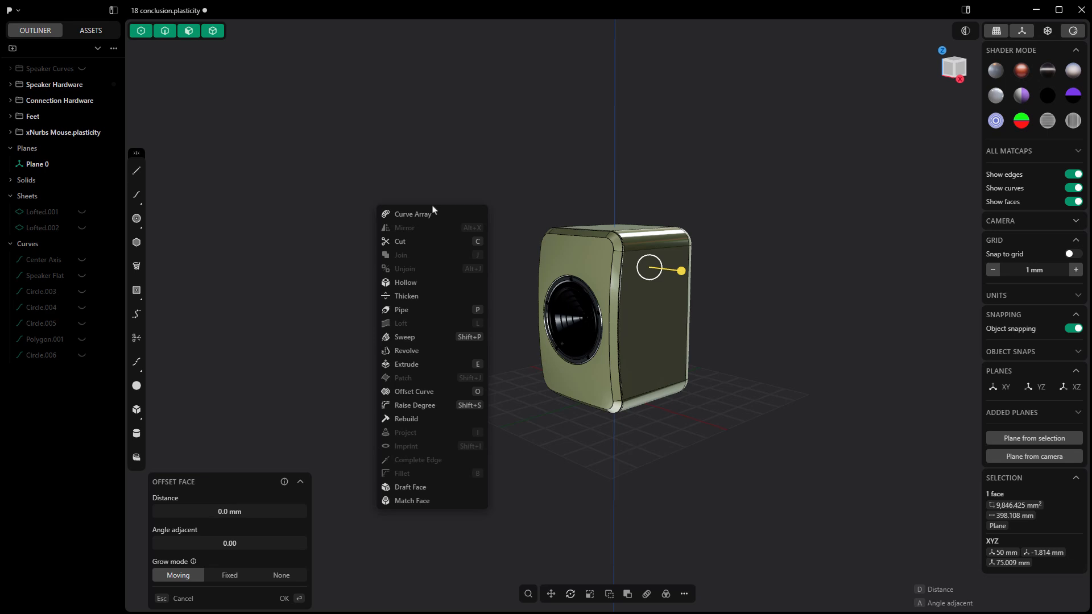
left_click(445, 157)
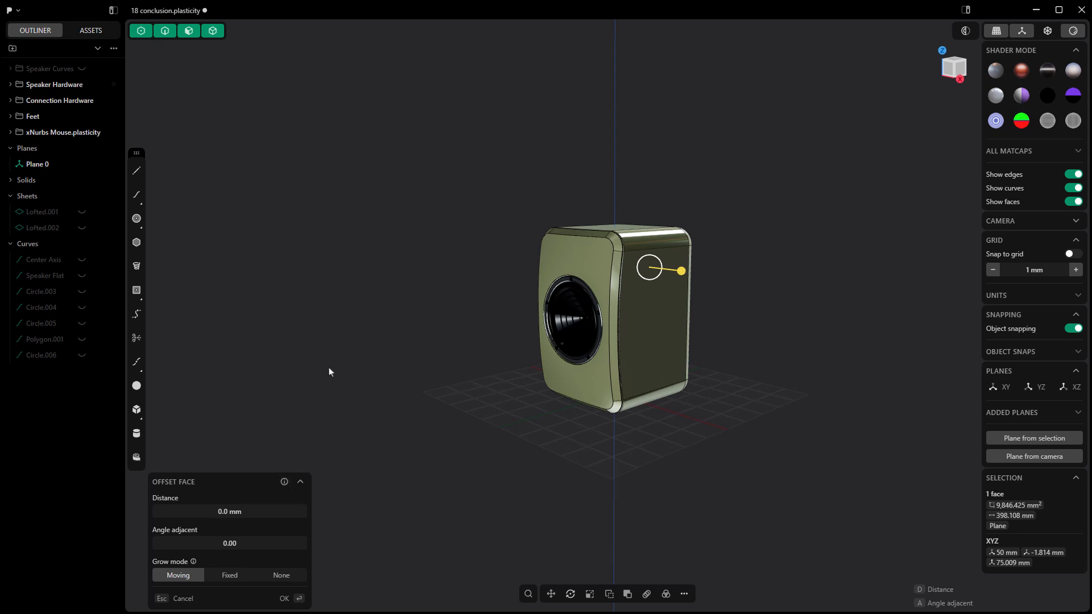
Cancel the Offset Face command and examine the extra options for Alternative Duplicate in the command search.
key("Escape")
key("f")
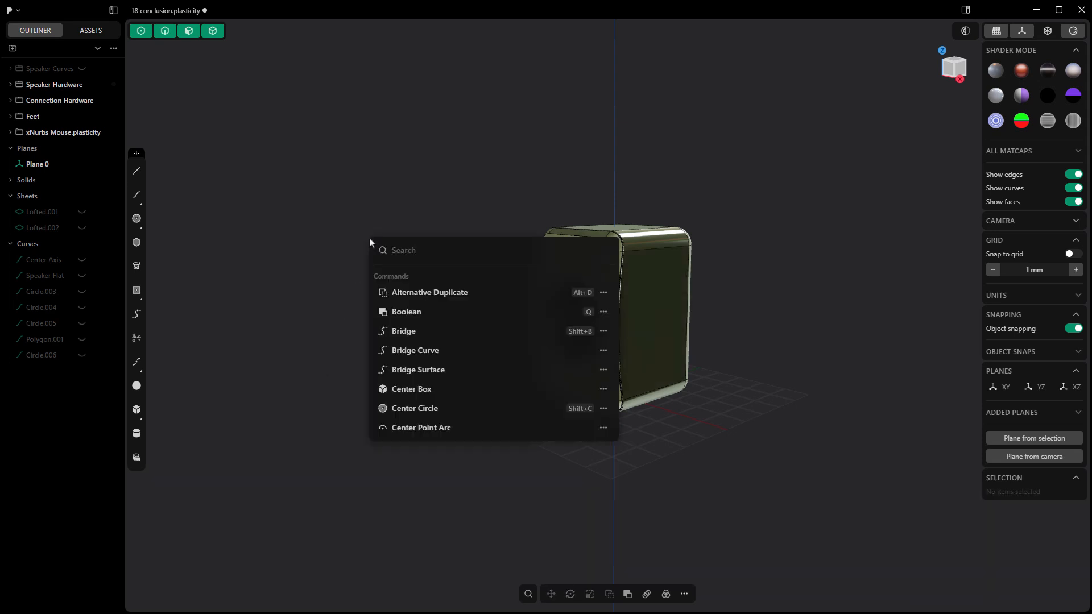
left_click(603, 294)
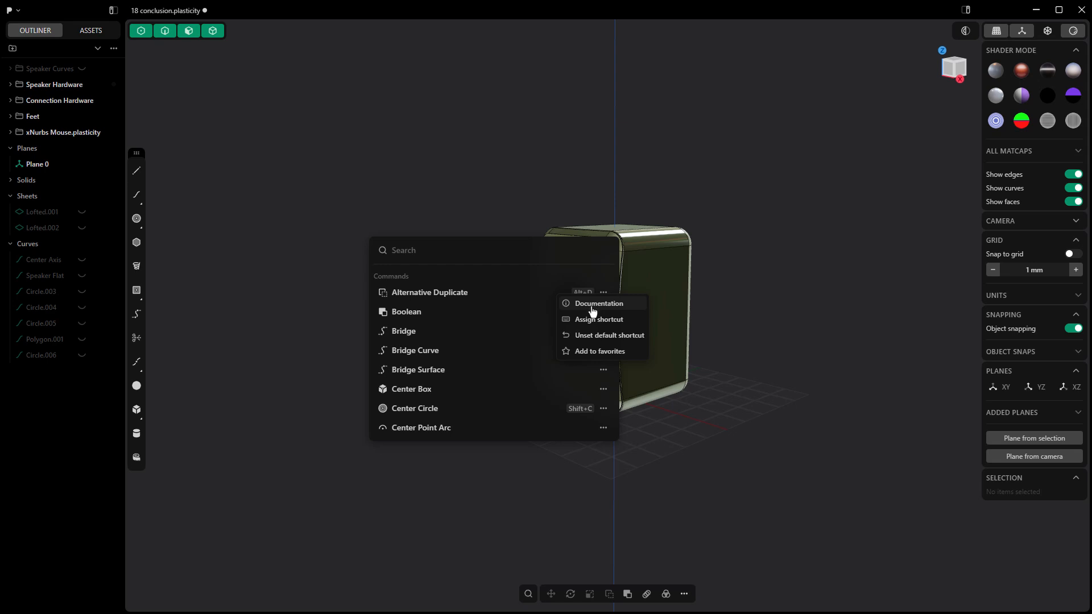
Search the commands for "sq", start the Square command, and show the help for its Boundary option.
left_click(500, 254)
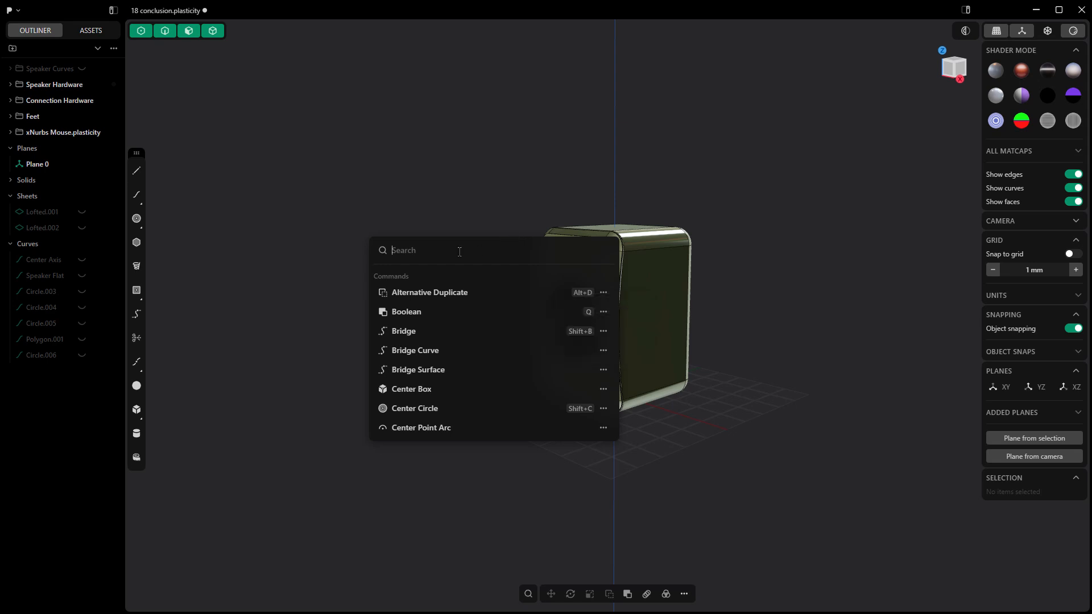
type("sq")
left_click(441, 280)
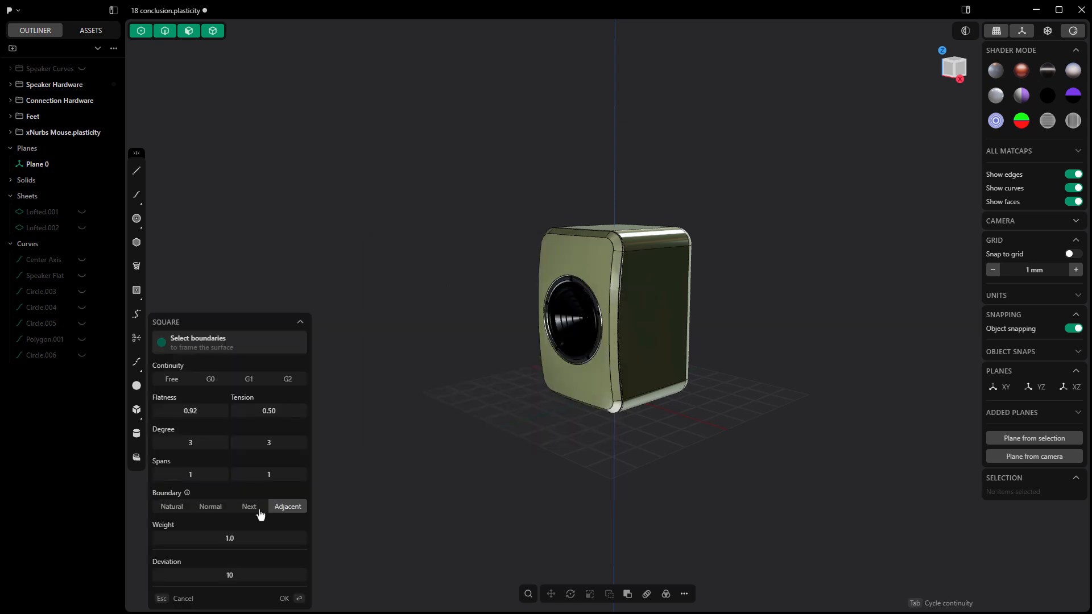
mouse_move(187, 494)
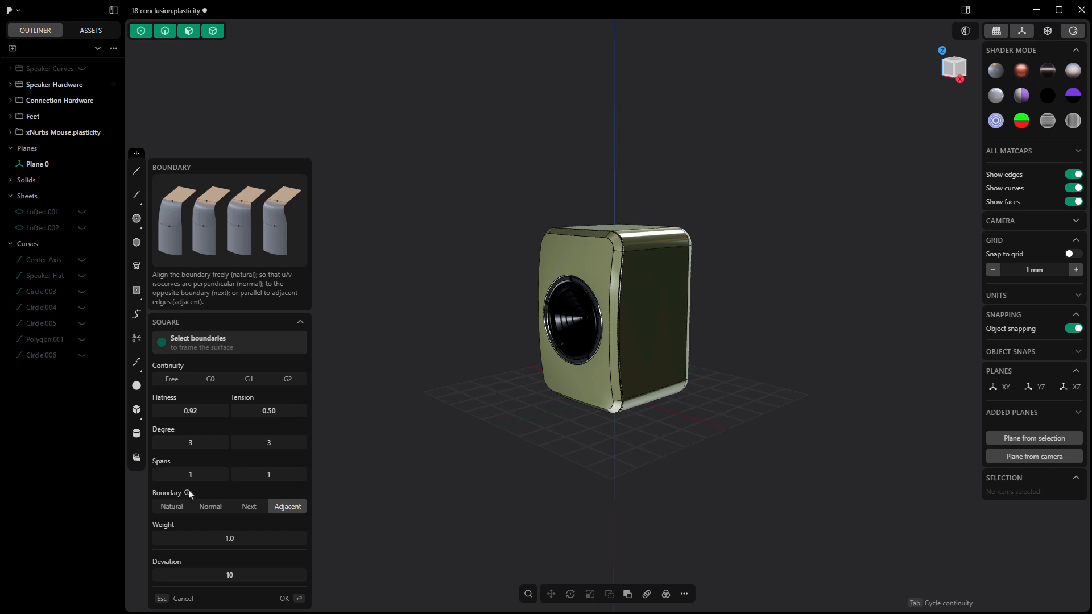
Try the speaker's front vertical edge as a boundary for Square and cancel the command.
left_click(609, 260)
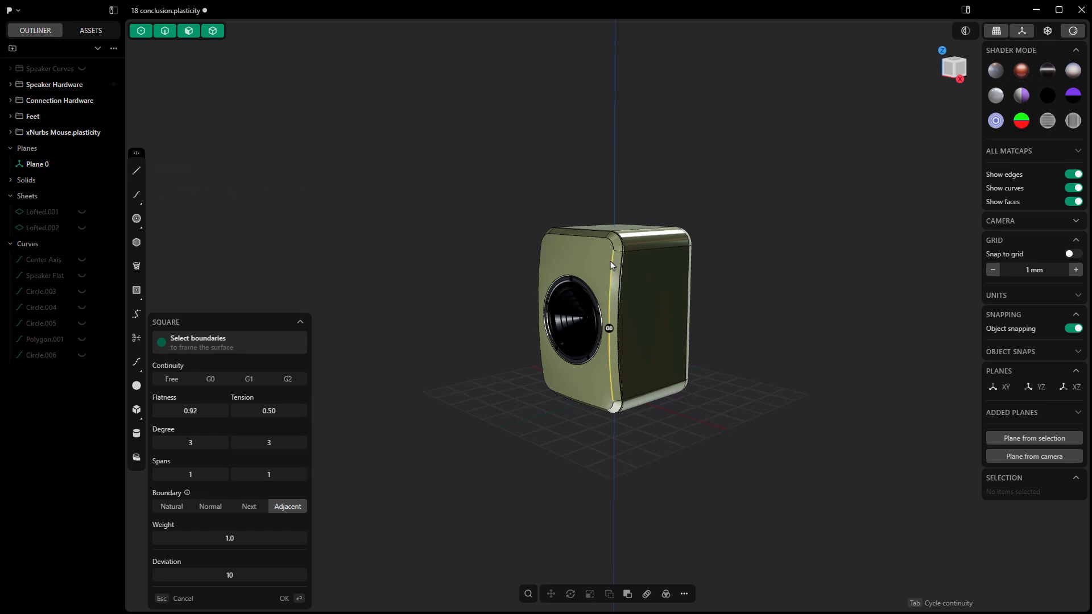
right_click(609, 261)
key("Escape")
key("Escape")
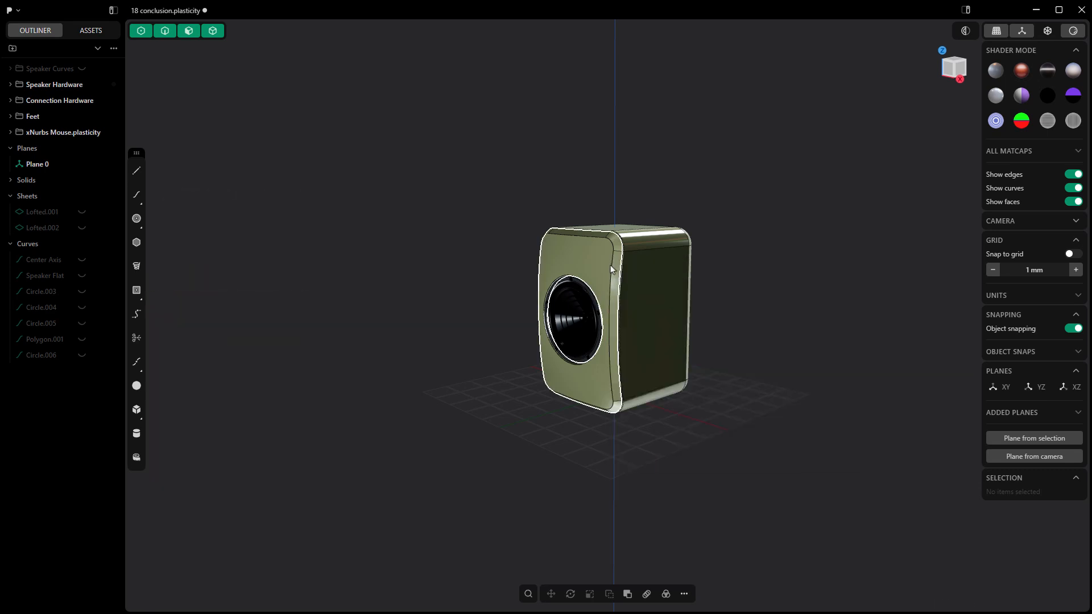
Start Fillet on the speaker's front vertical edge, examine the Shape option's help, and cancel the command.
left_click(609, 266)
left_click(613, 272)
key("f")
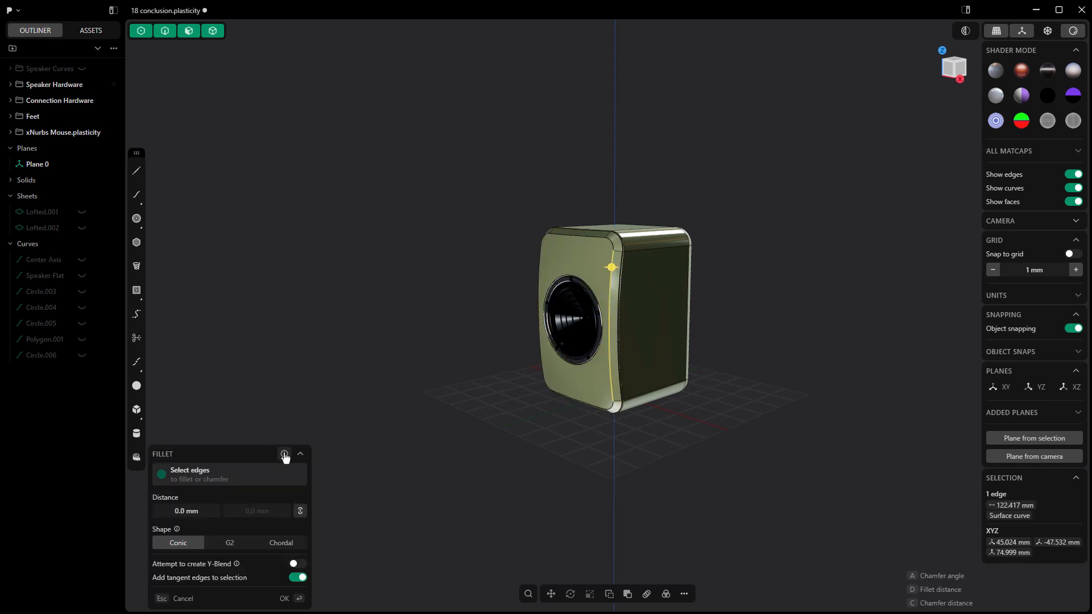
mouse_move(178, 529)
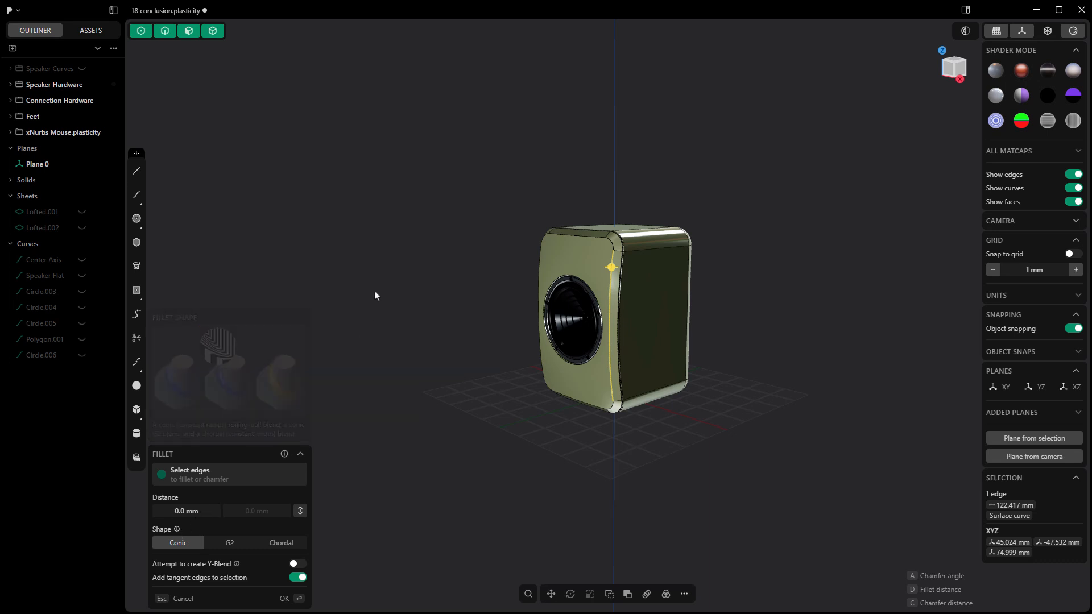
key("Escape")
left_click(463, 289)
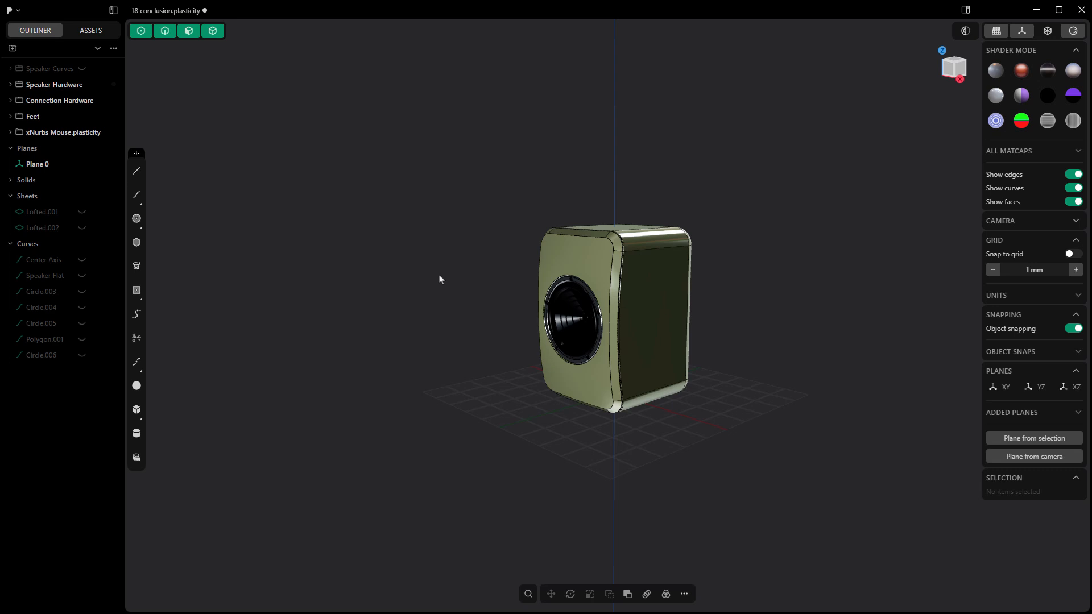
Open the Appearance preferences and examine the accent and supporting color choices.
middle_click_drag(474, 271, 493, 275)
left_click(9, 10)
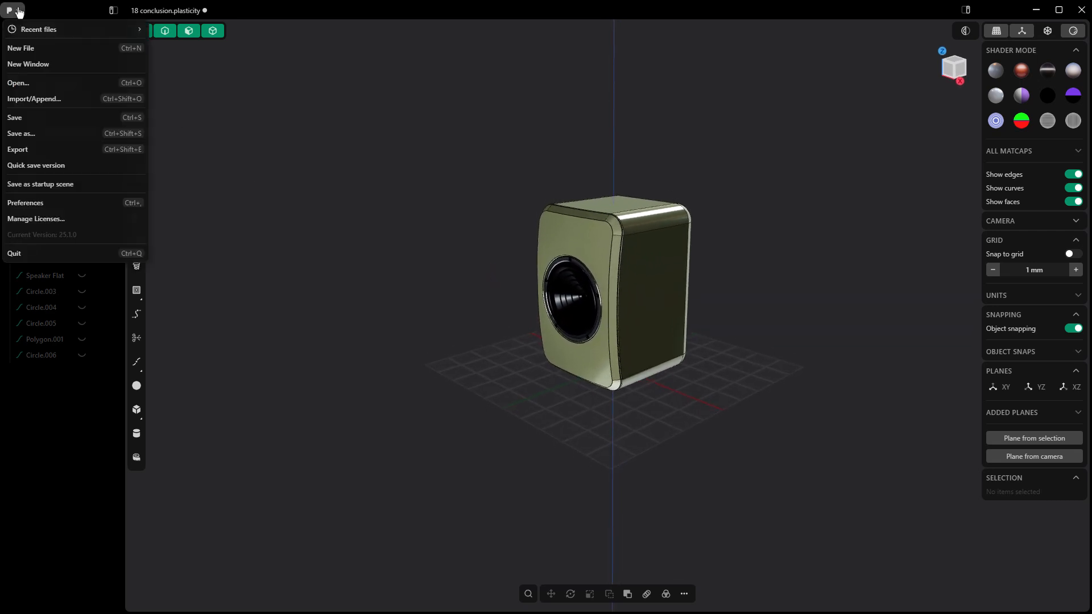
left_click(57, 199)
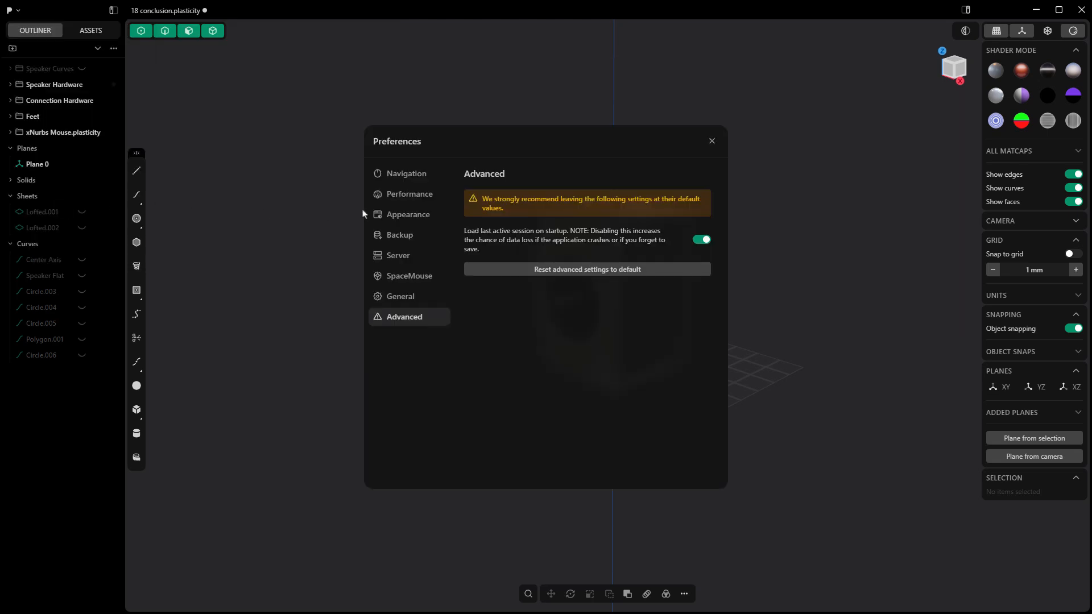
left_click(394, 219)
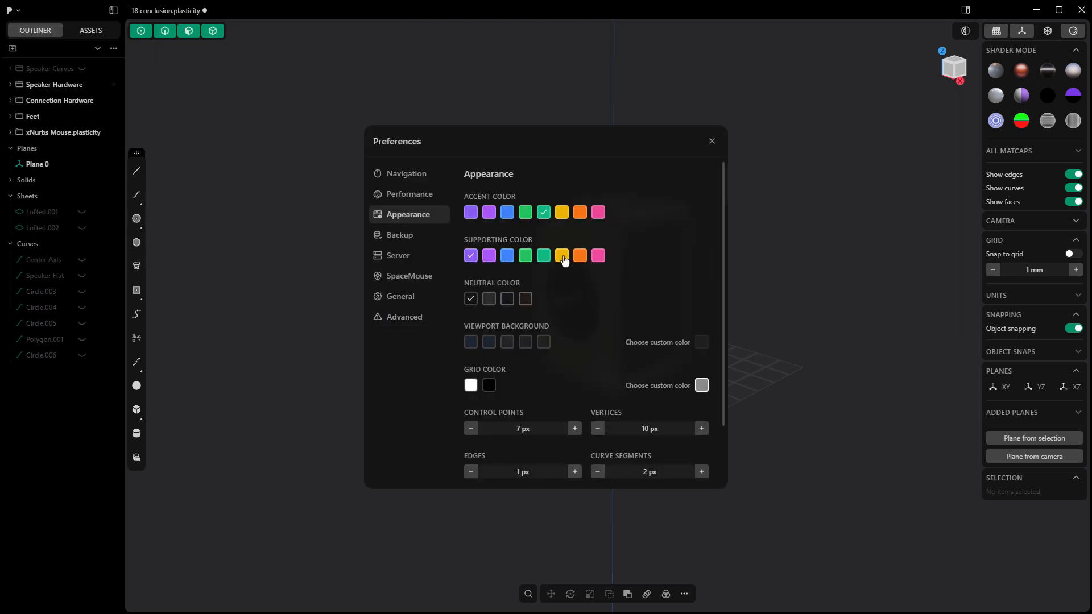
left_click(765, 248)
mouse_move(465, 237)
middle_mouse_down()
mouse_move(463, 259)
mouse_move(416, 249)
mouse_move(486, 253)
mouse_move(482, 237)
middle_mouse_up()
middle_click_drag(356, 105, 506, 212)
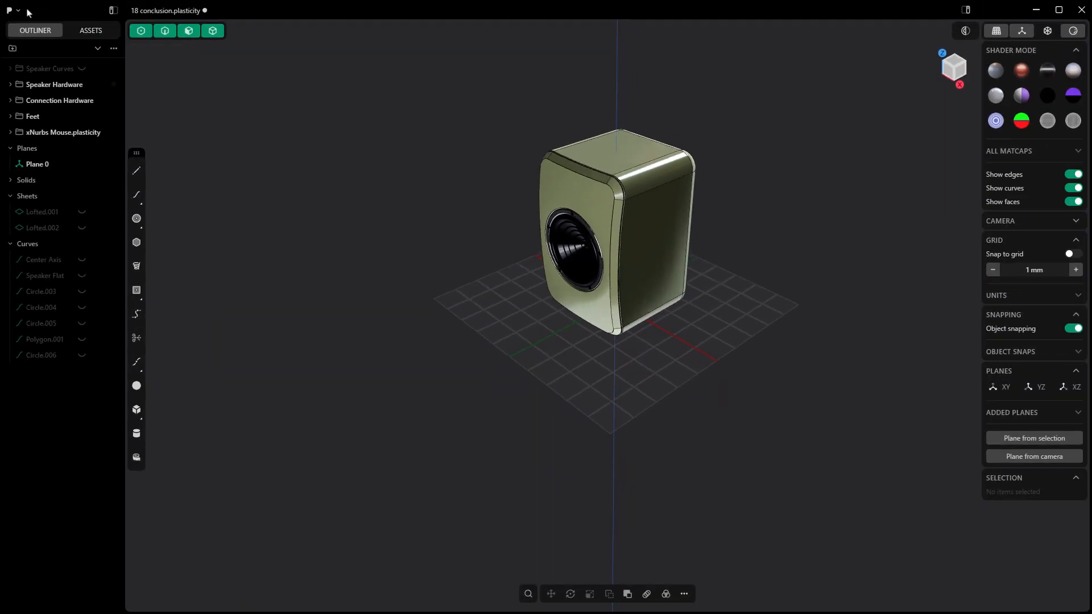
Reopen the preferences and recheck the supporting color against the speaker model in the viewport.
left_click(19, 10)
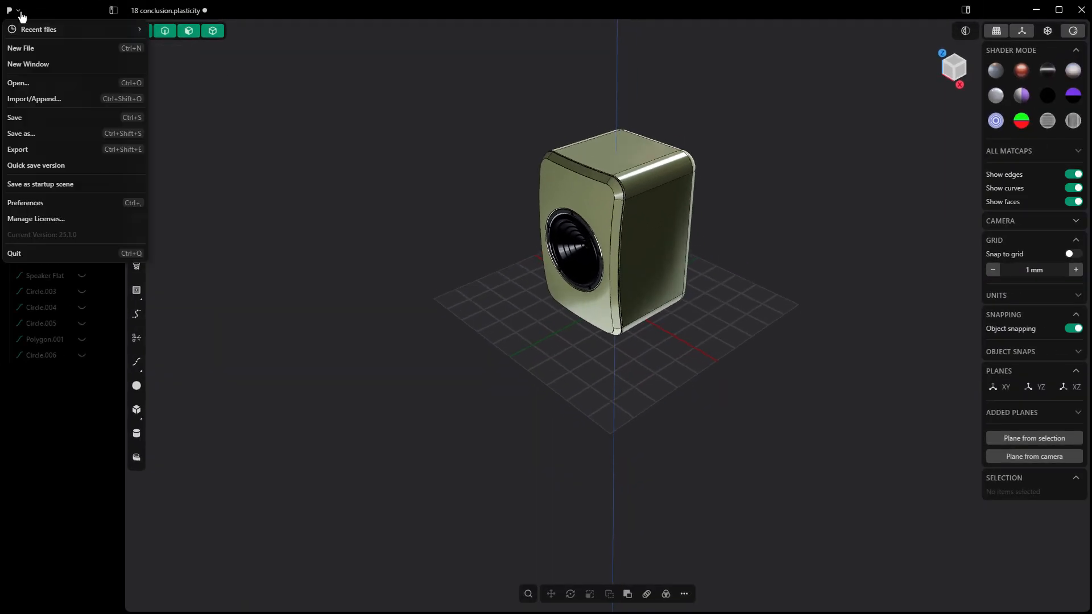
left_click(63, 203)
left_click(471, 255)
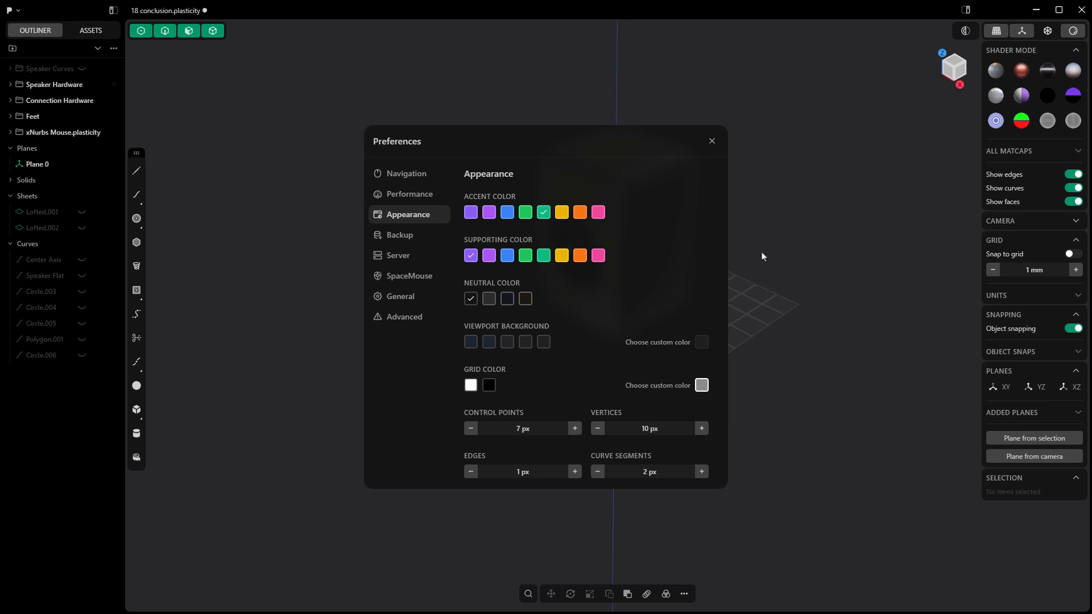
left_click(816, 219)
mouse_move(769, 232)
middle_mouse_down()
mouse_move(767, 242)
mouse_move(742, 236)
mouse_move(790, 227)
mouse_move(767, 241)
middle_mouse_up()
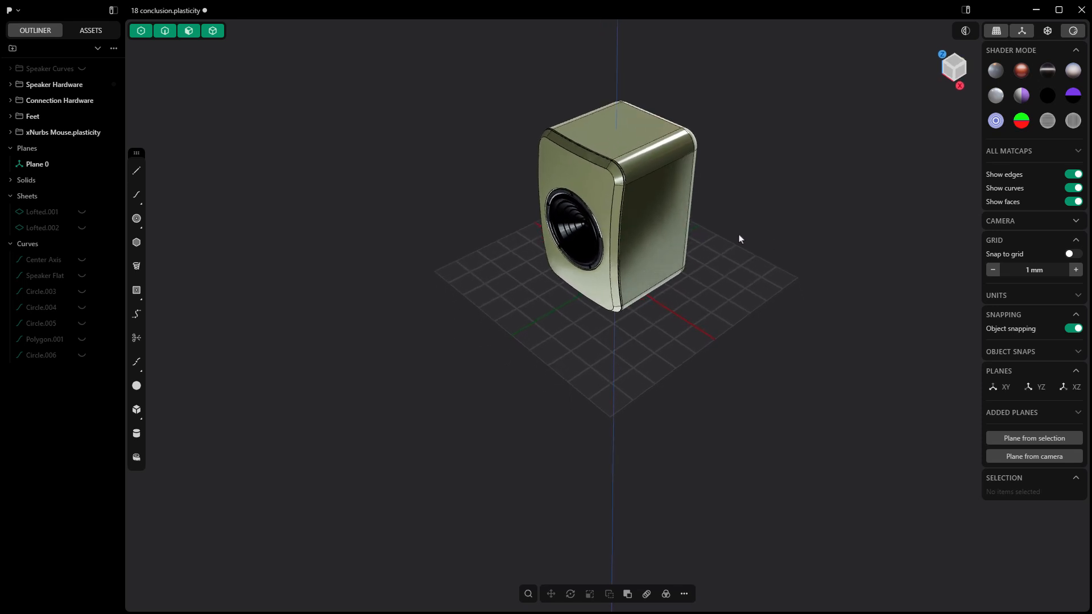
middle_click_drag(572, 256, 453, 268)
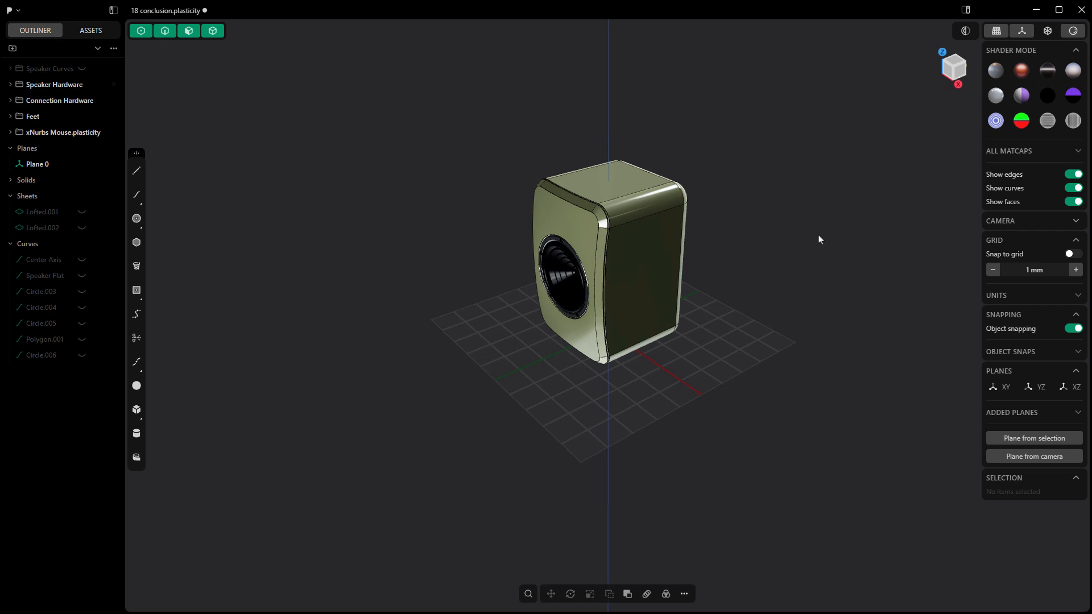
Set the YZ construction plane, preview a section analysis of the speaker offset about -8.62 mm from it, and cancel.
left_click(1036, 392)
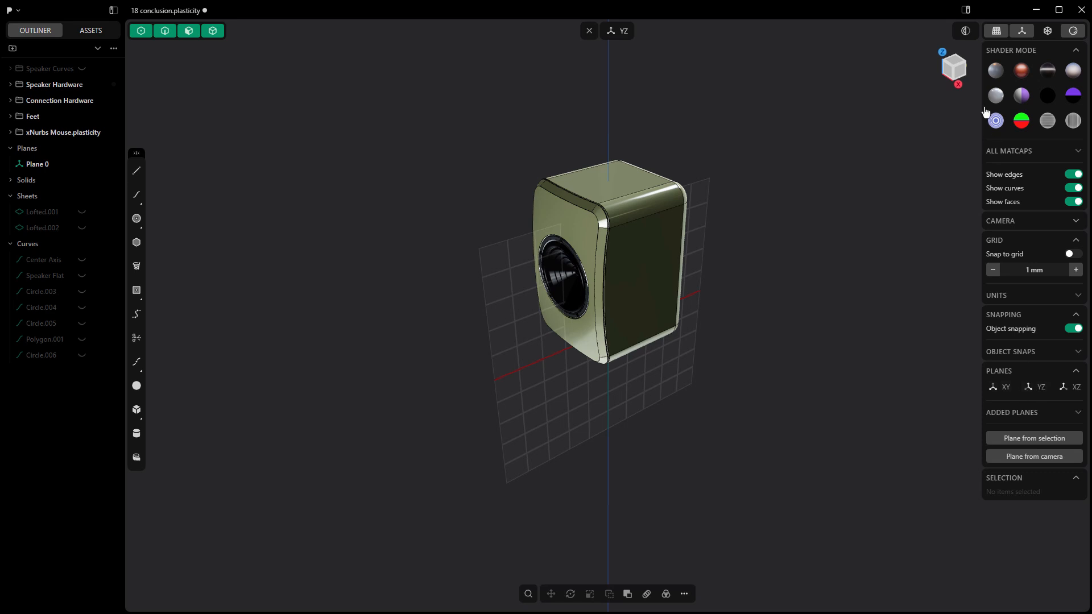
left_click(964, 31)
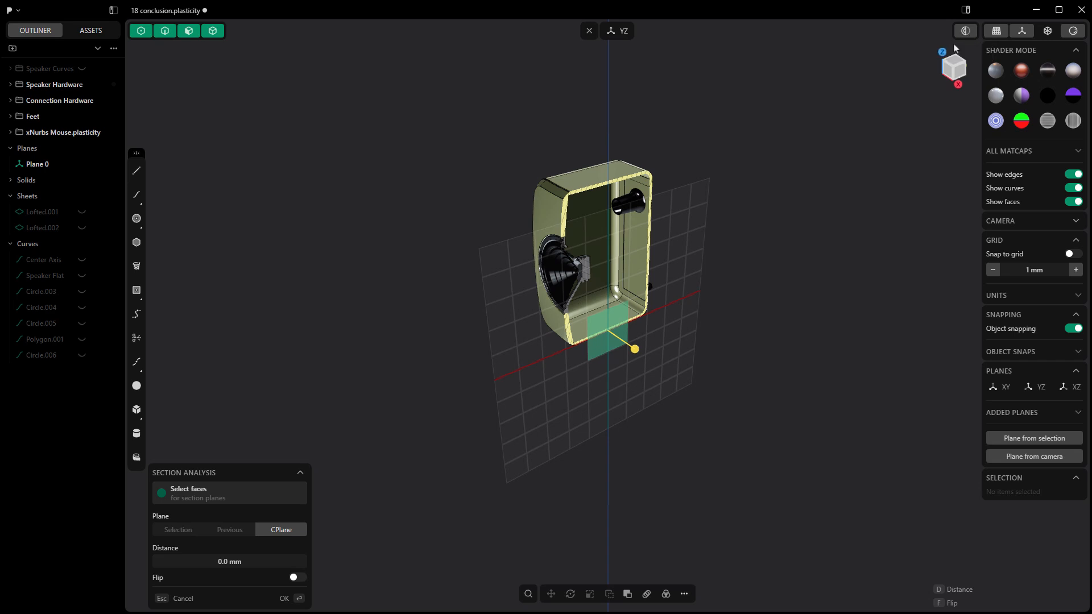
mouse_move(634, 348)
left_mouse_down()
mouse_move(653, 360)
mouse_move(600, 322)
mouse_move(647, 358)
mouse_move(629, 344)
left_mouse_up()
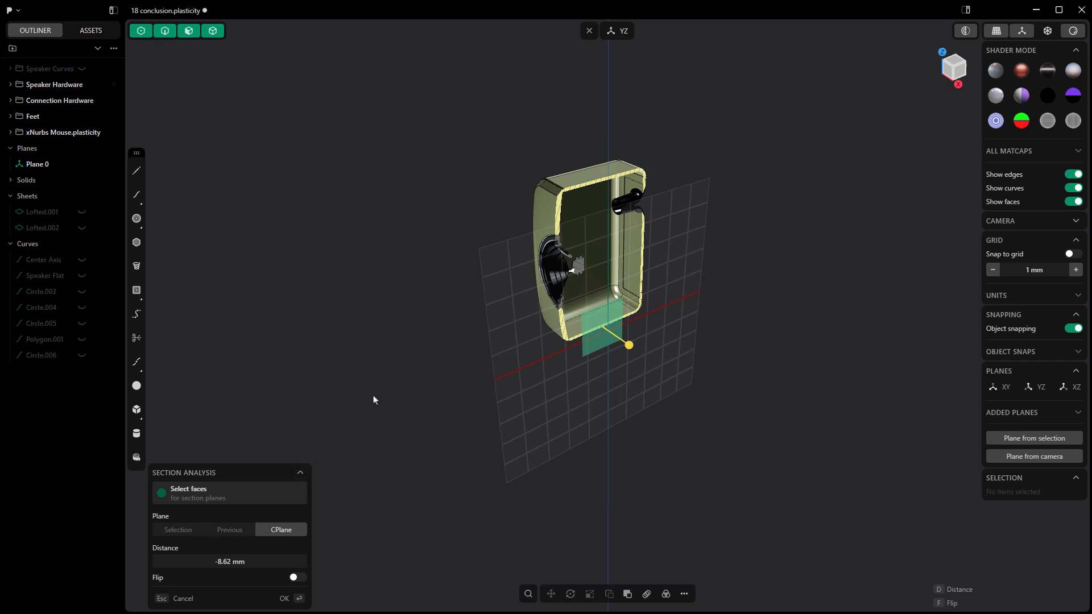
key("Escape")
Section the speaker from its flat side face at a distance of about -64.24 mm and inspect the interior.
left_click(648, 245)
key("o")
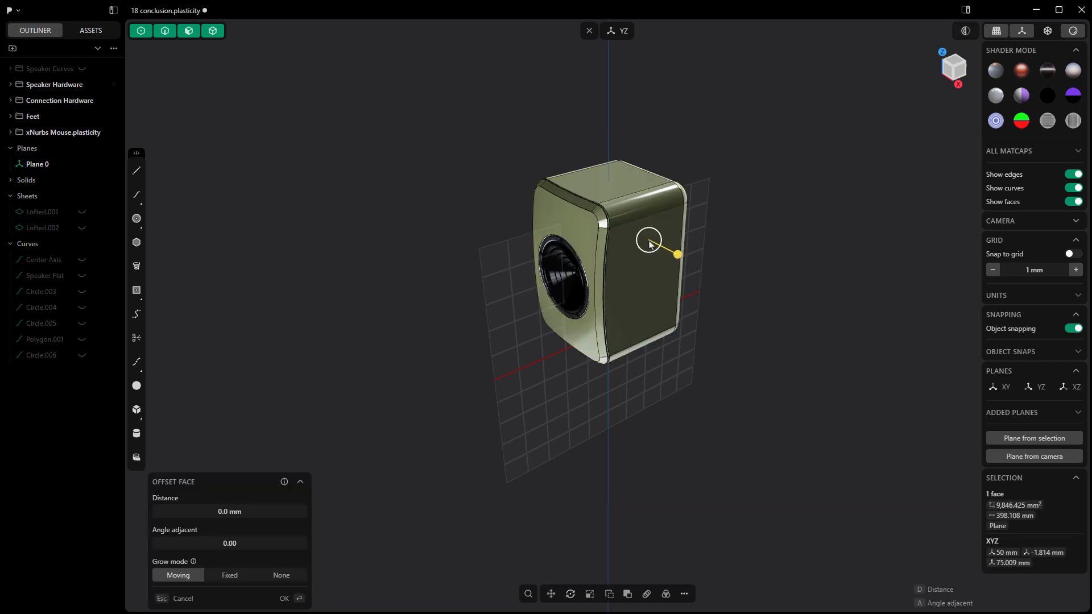
left_click(965, 32)
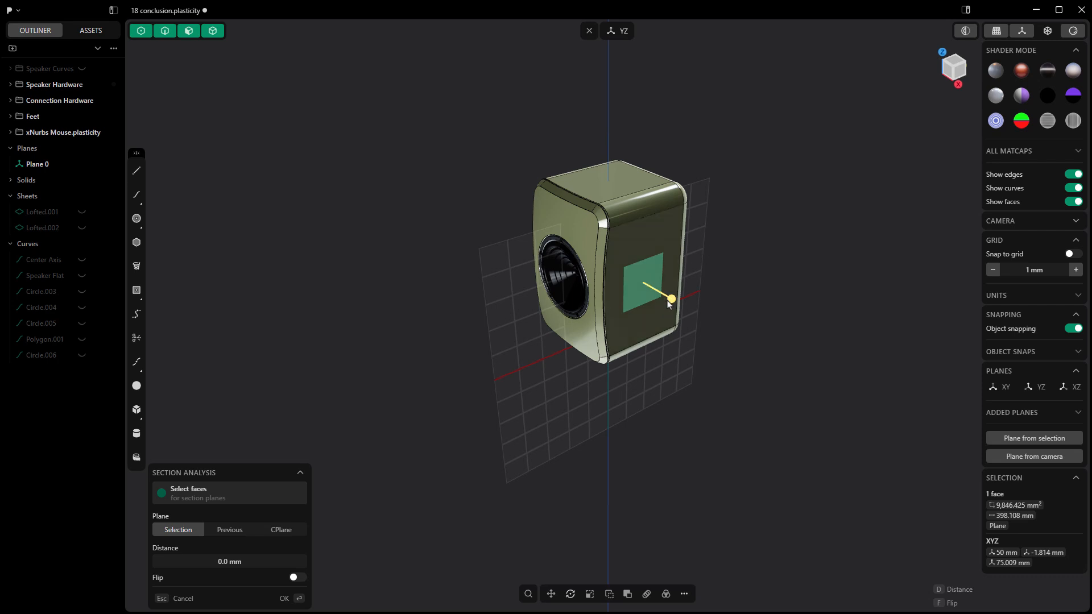
left_click_drag(668, 303, 624, 307)
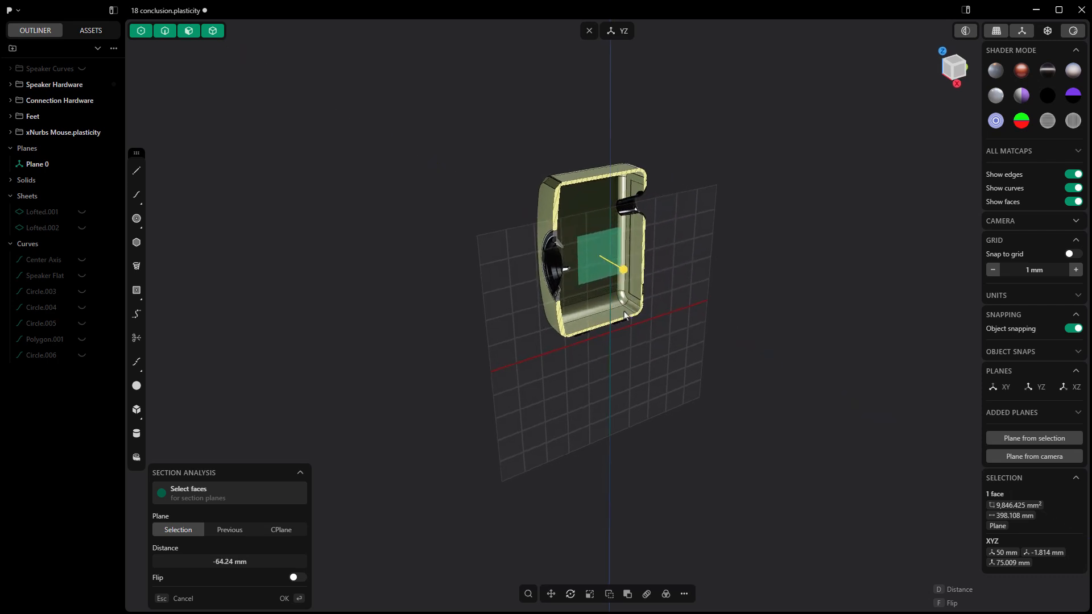
key("Return")
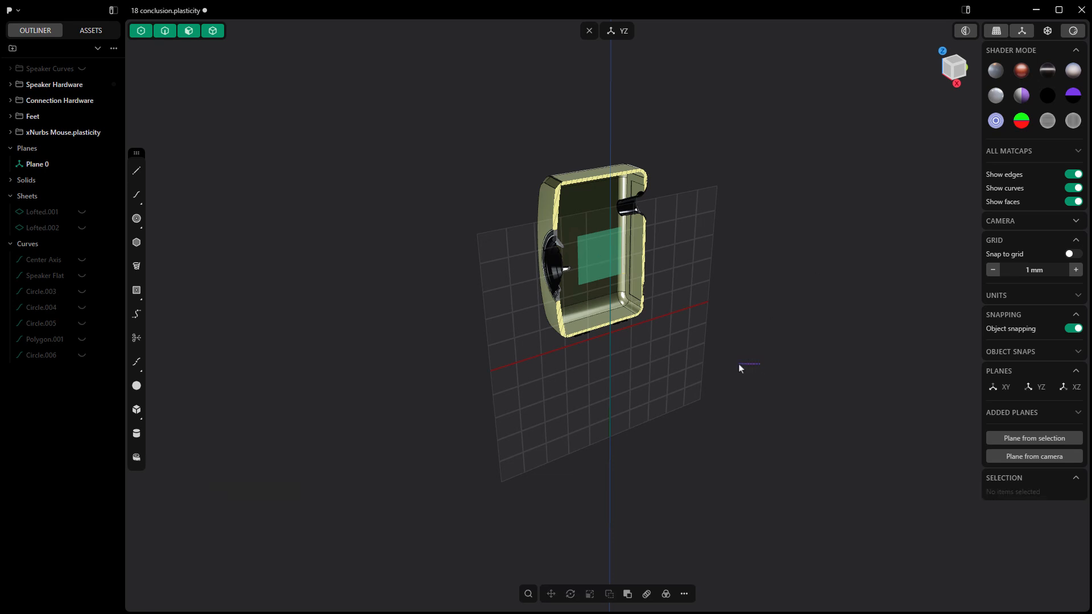
middle_click_drag(741, 365, 778, 370)
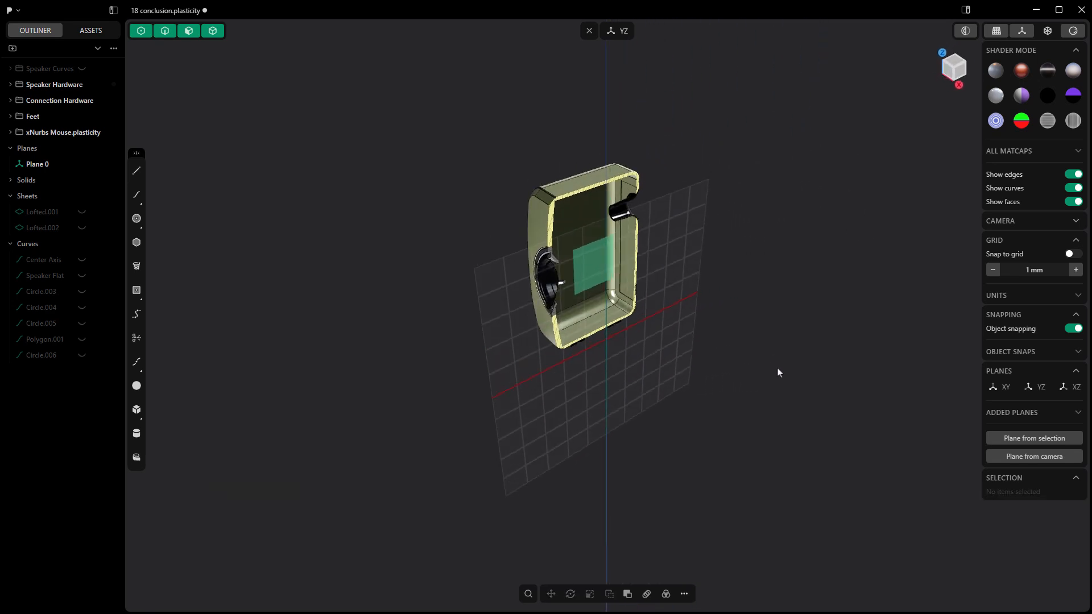
scroll(586, 254, "up", 4)
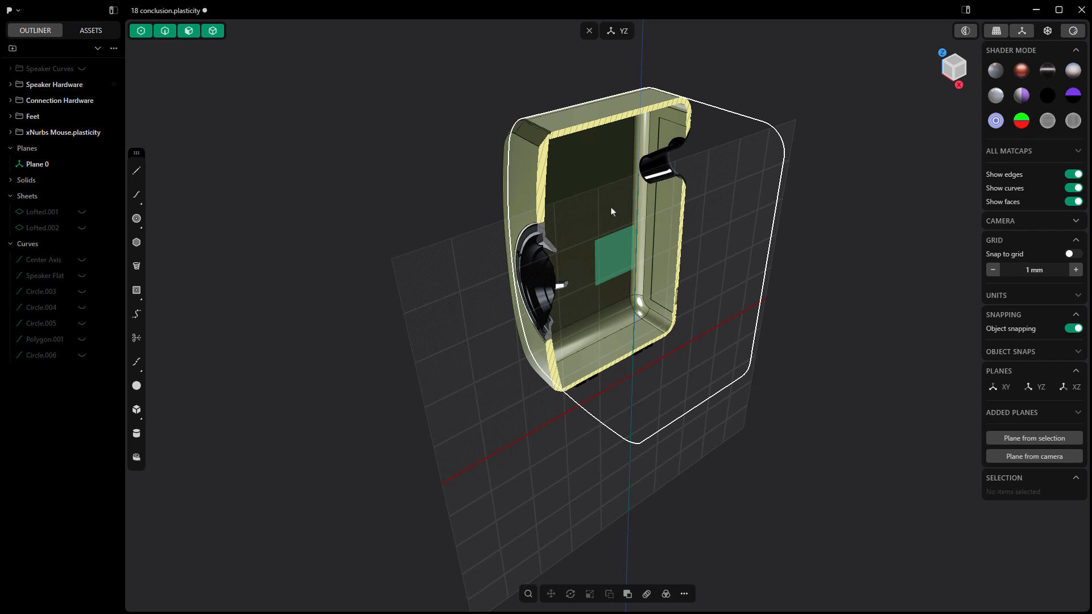
Turn off the section analysis and exit the YZ construction plane.
left_click(966, 32)
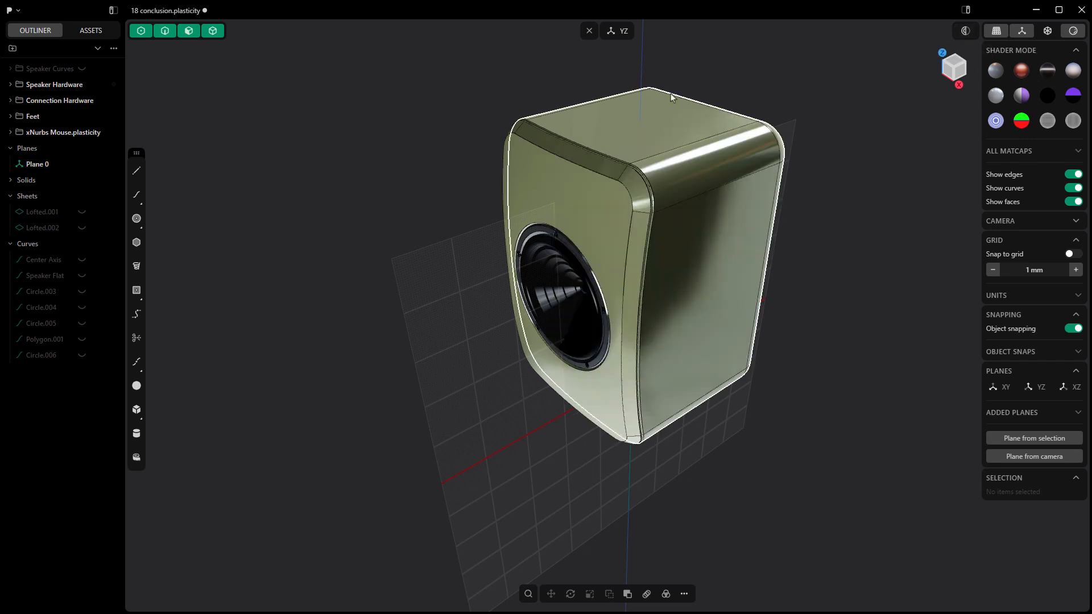
left_click(589, 31)
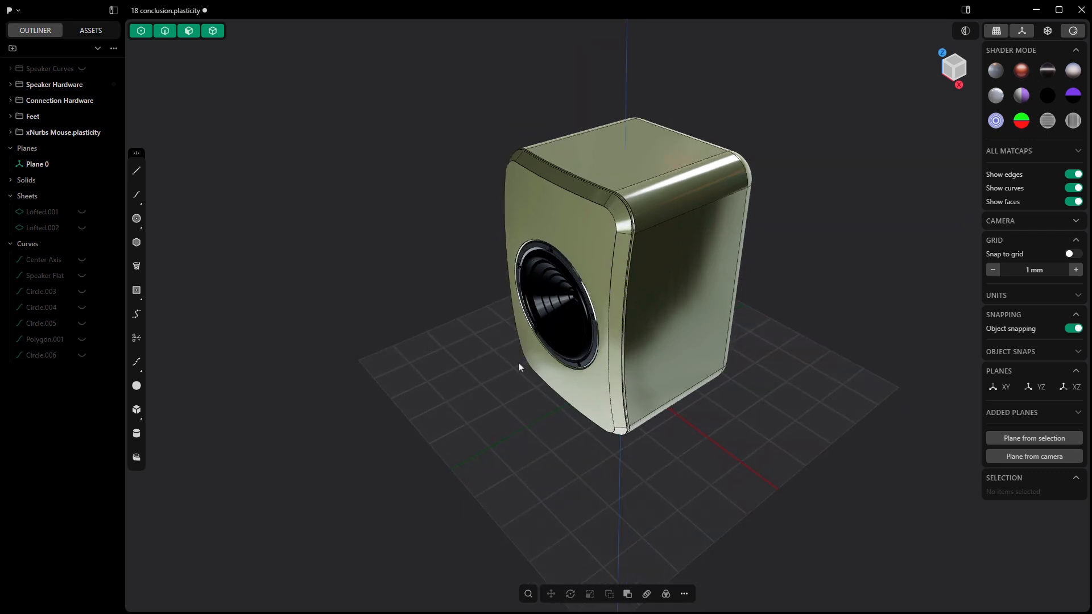
Hide the model's faces to inspect the speaker as a wireframe, and show them again.
scroll(518, 367, "down", 3)
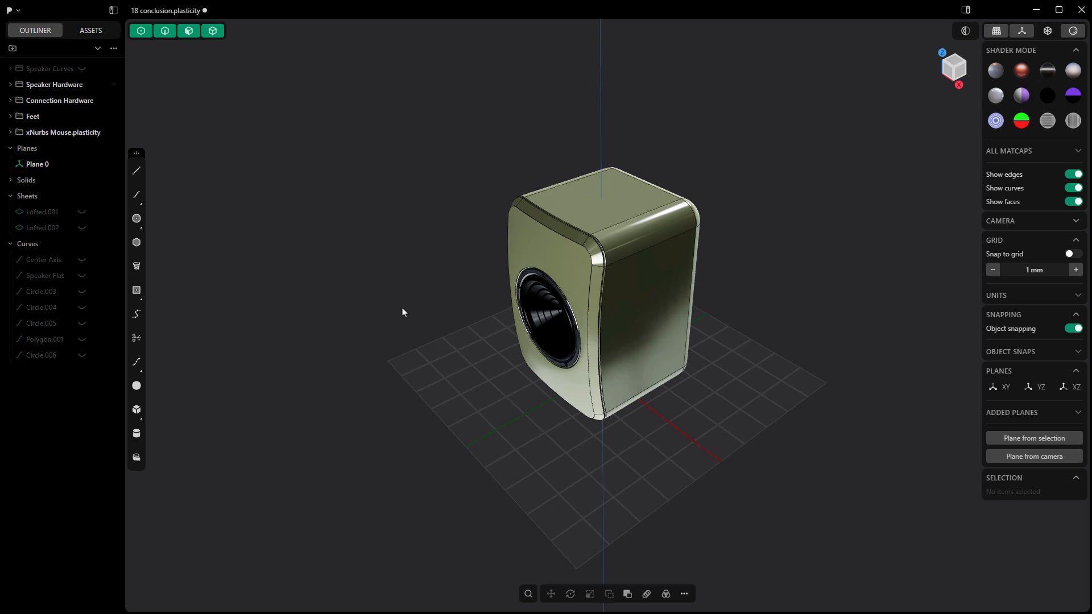
left_click(1071, 203)
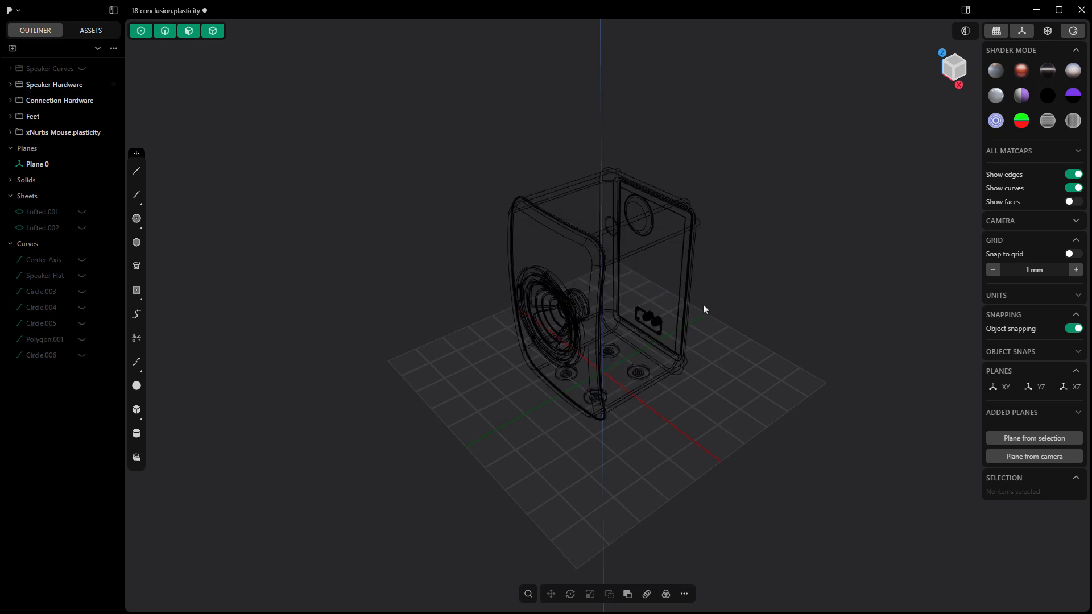
left_click(1072, 203)
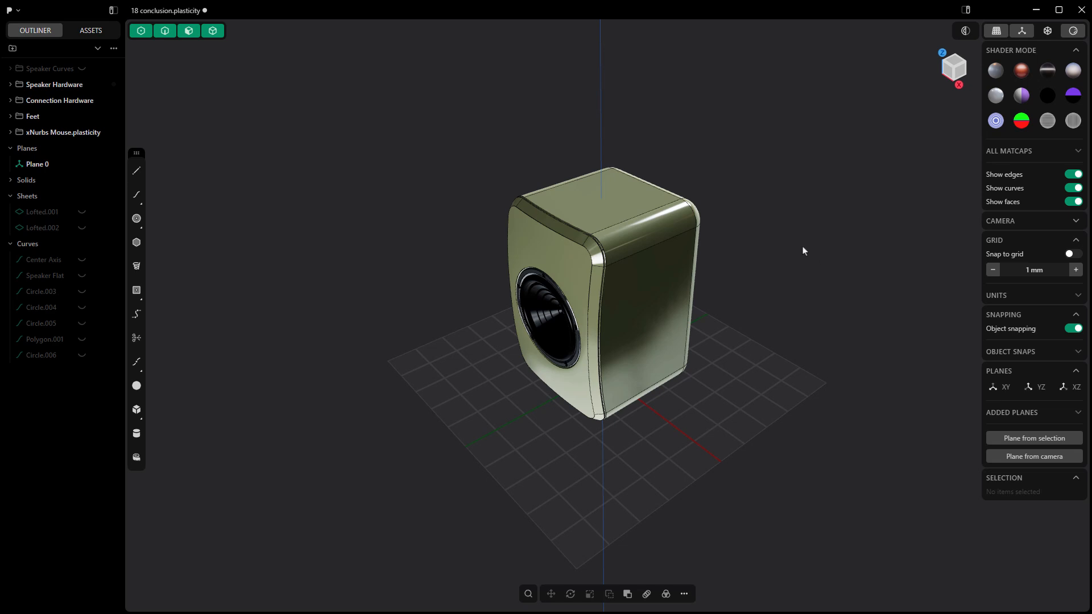
In the front view, draw an open C-shaped spline curve in the empty area beside the speaker.
key("KP_1")
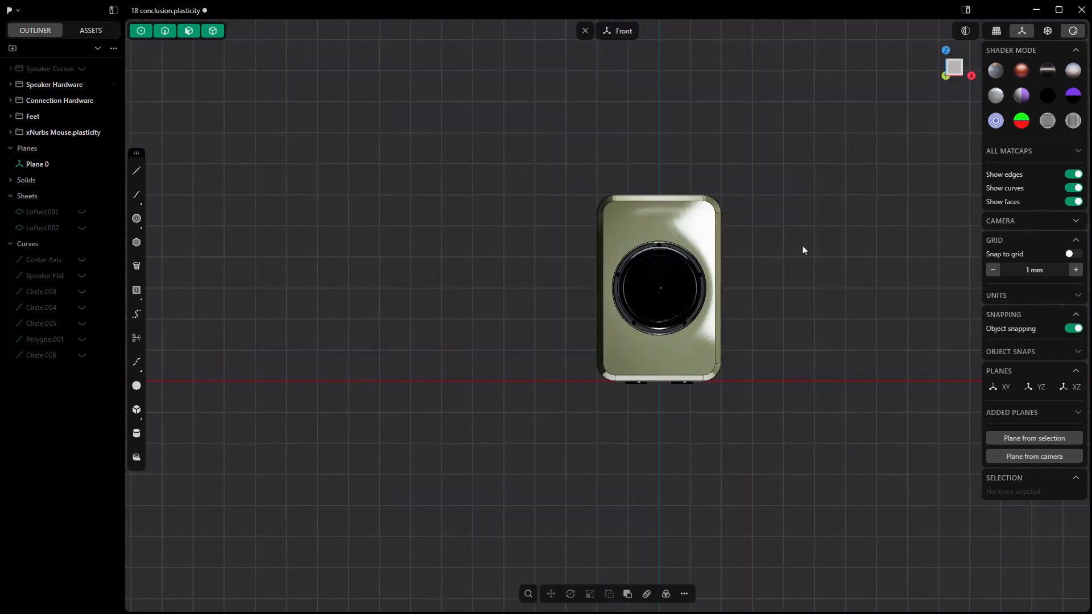
left_click(136, 195)
left_click(382, 139)
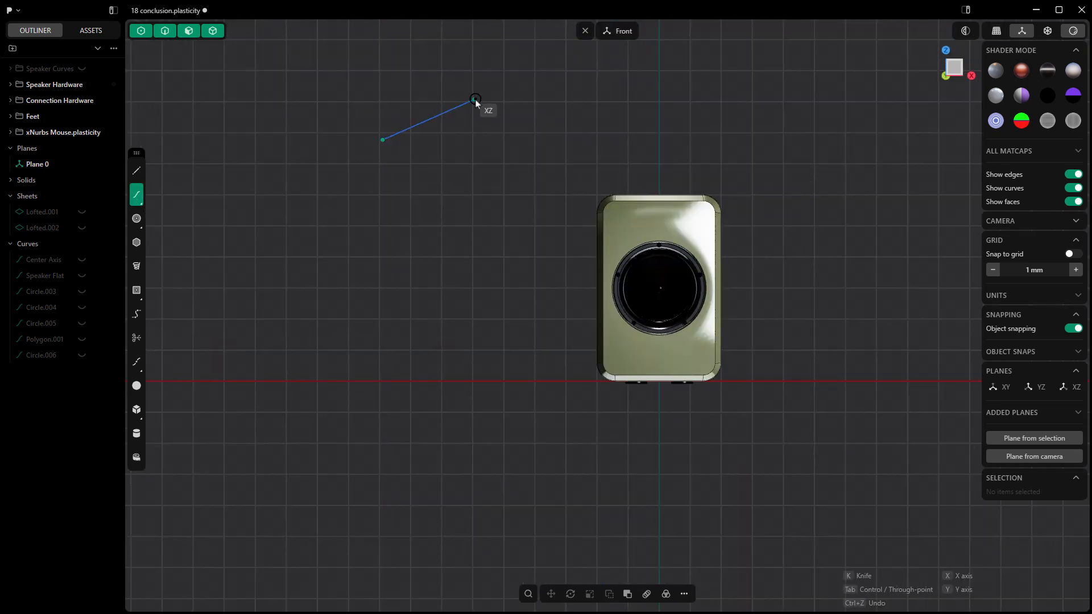
left_click(476, 99)
left_click(512, 132)
left_click(536, 240)
left_click(441, 307)
left_click(318, 249)
key("Return")
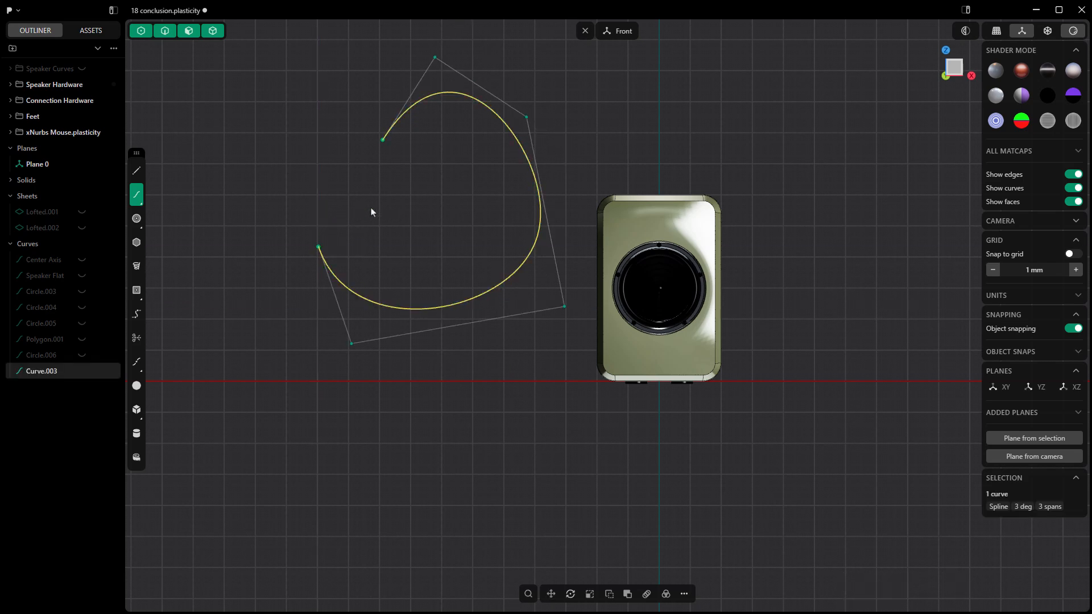
Slide the new spline's lowest control vertex about 25.93 mm, moving it down and toward the speaker.
left_click(351, 344)
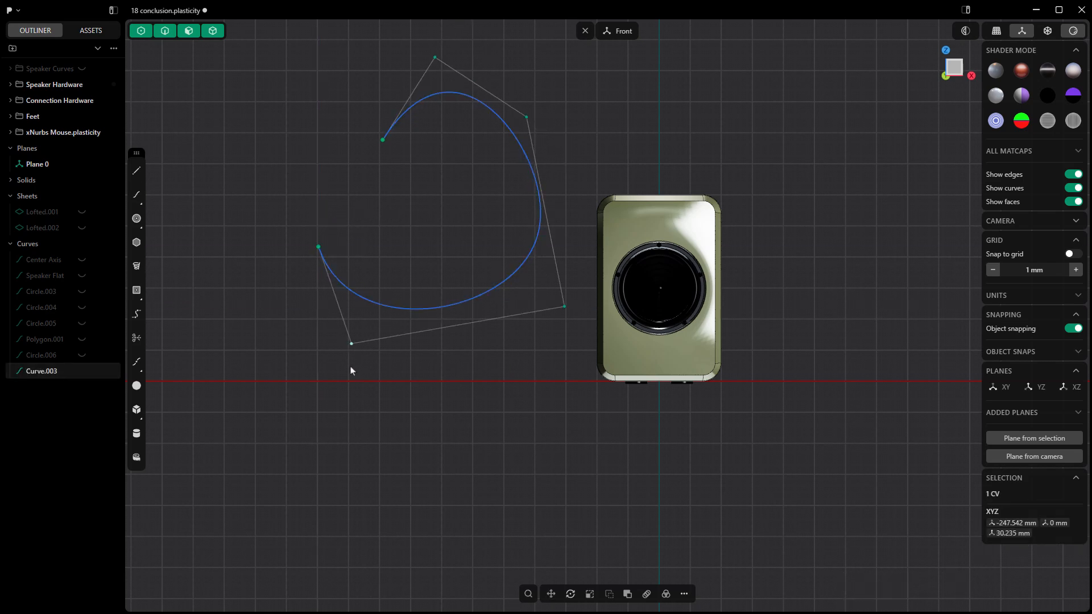
type("fslid")
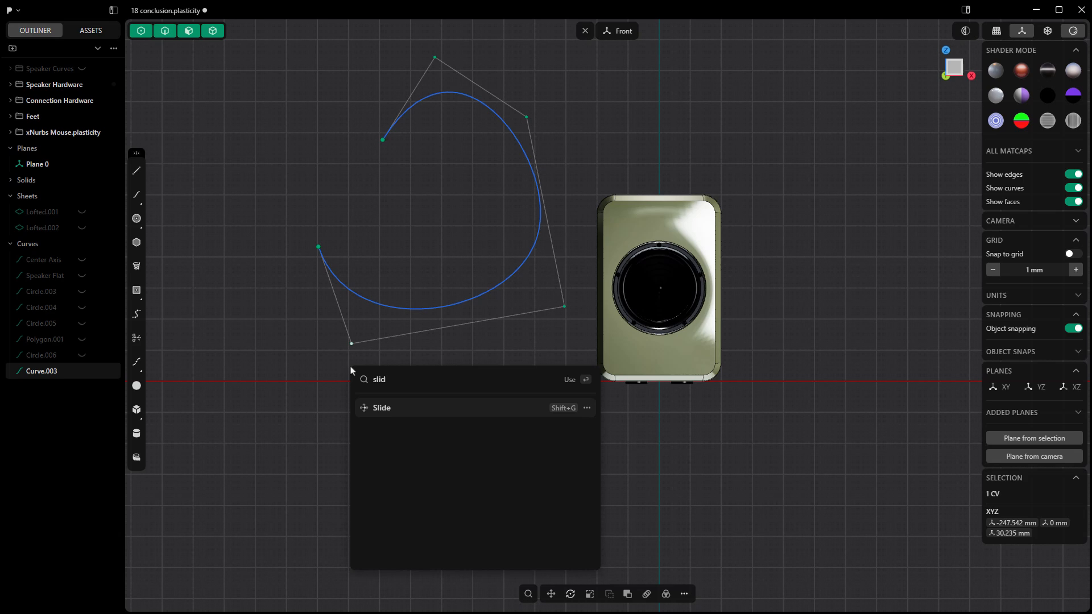
key("Return")
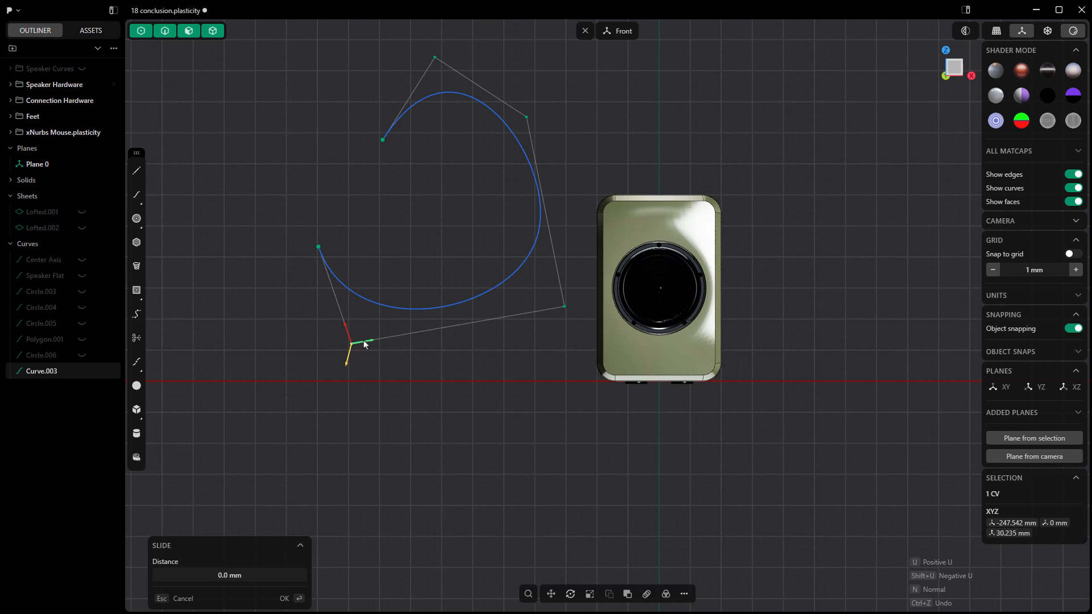
left_click_drag(364, 343, 364, 365)
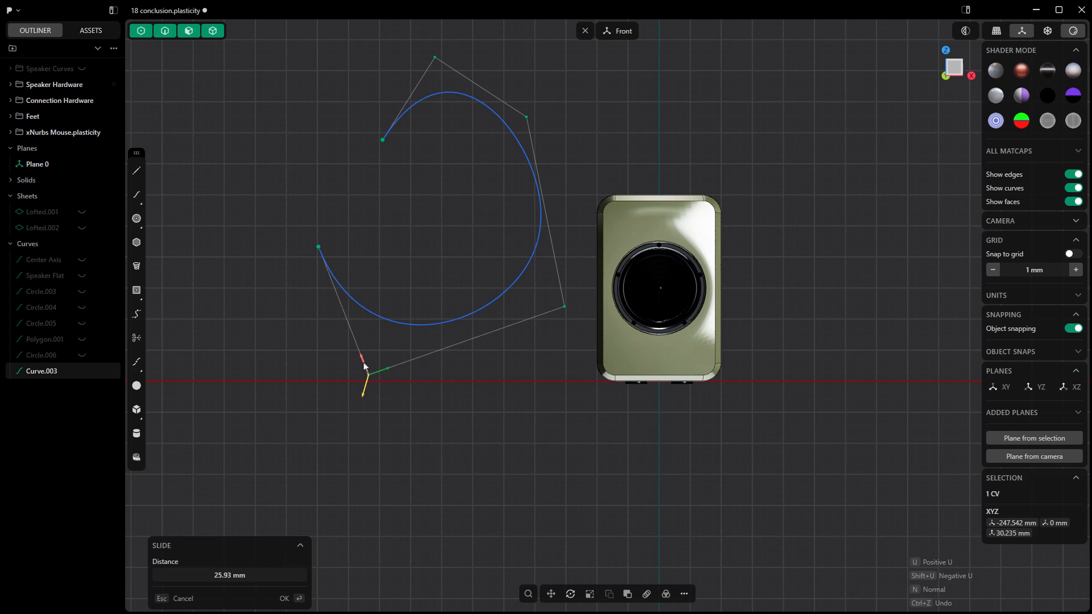
key("Escape")
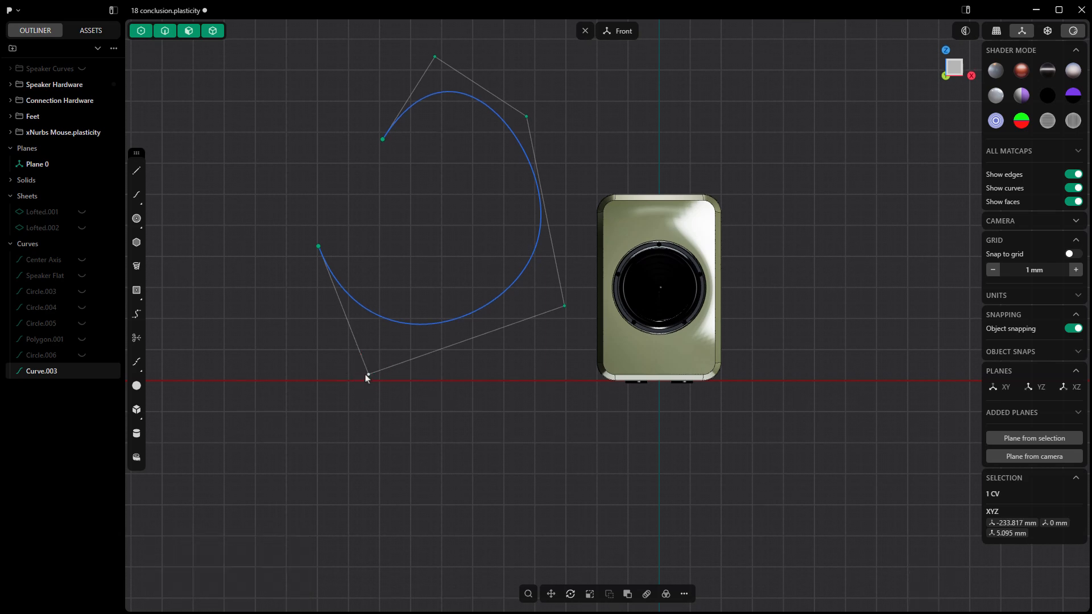
Try moving the spline's lowest control vertex down about 21 mm, and try sliding it -4.45 mm along its normal.
key("g")
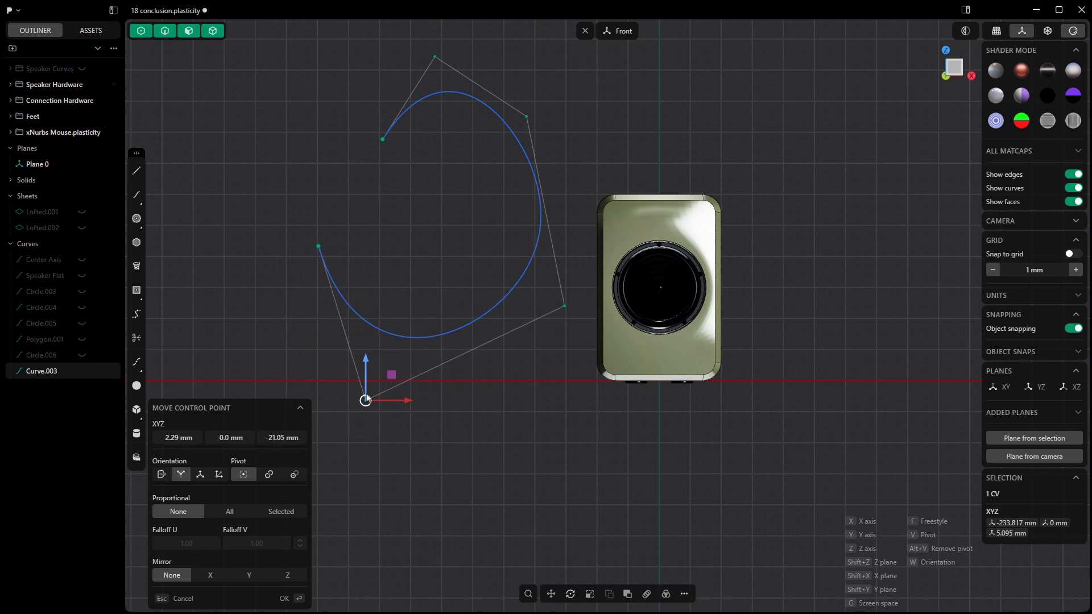
key("Escape")
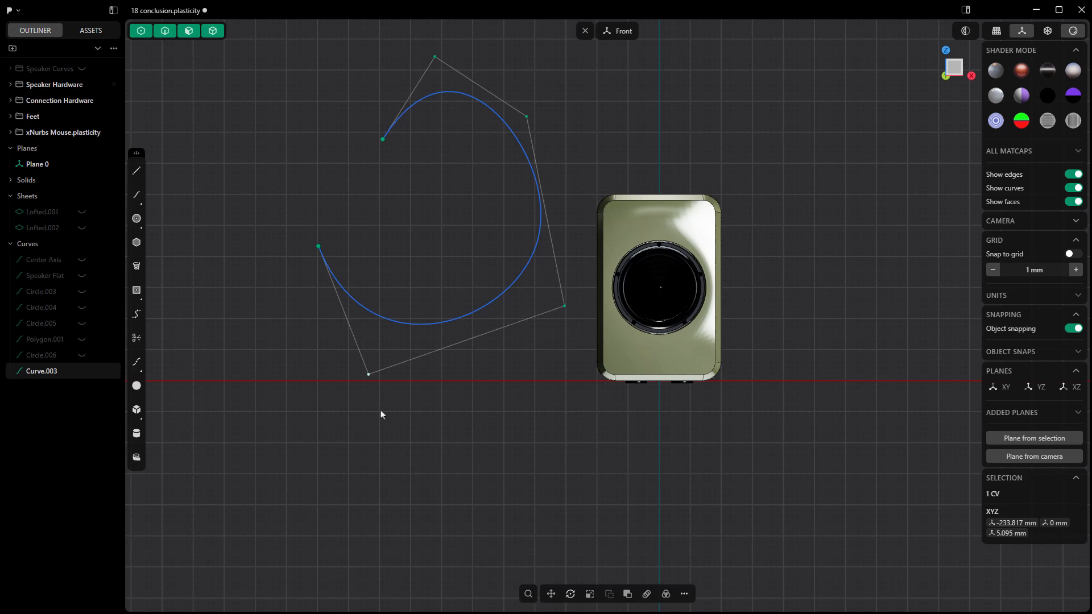
key("shift+g")
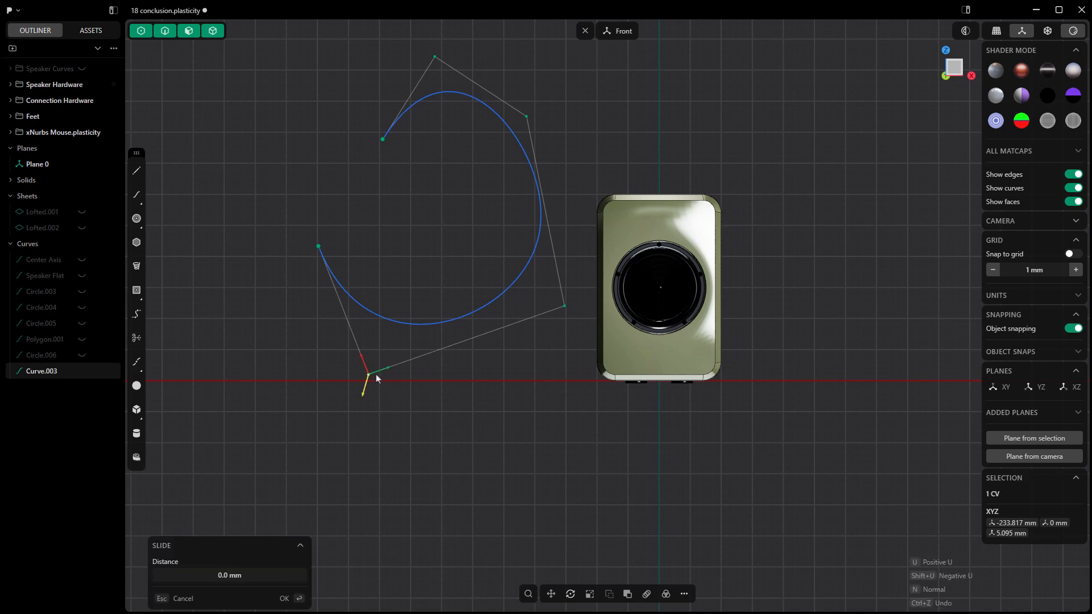
mouse_move(379, 374)
left_mouse_down()
mouse_move(348, 343)
mouse_move(360, 367)
left_mouse_up()
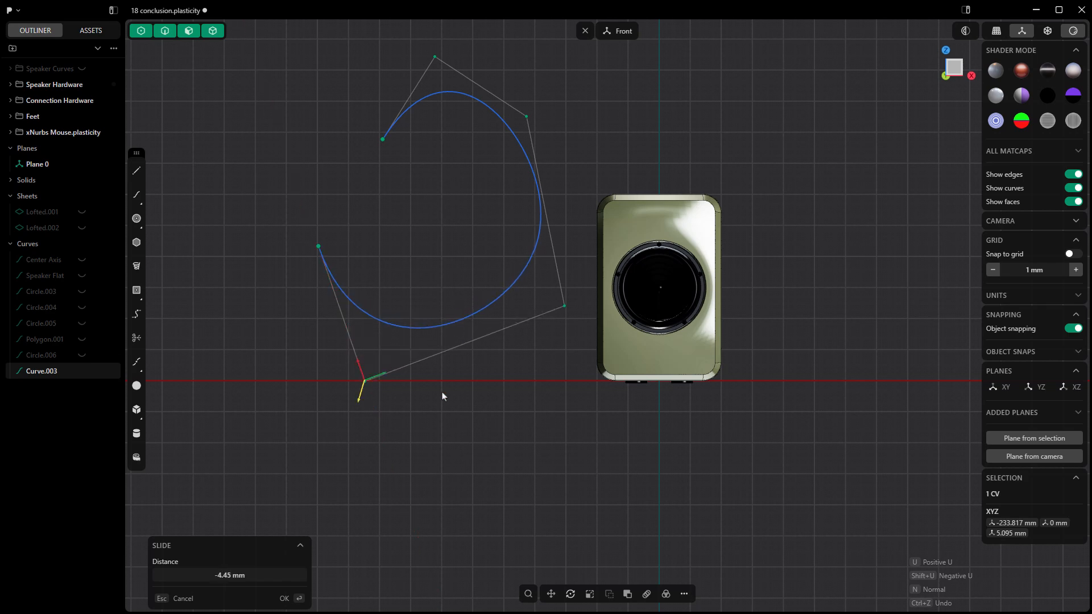
key("Escape")
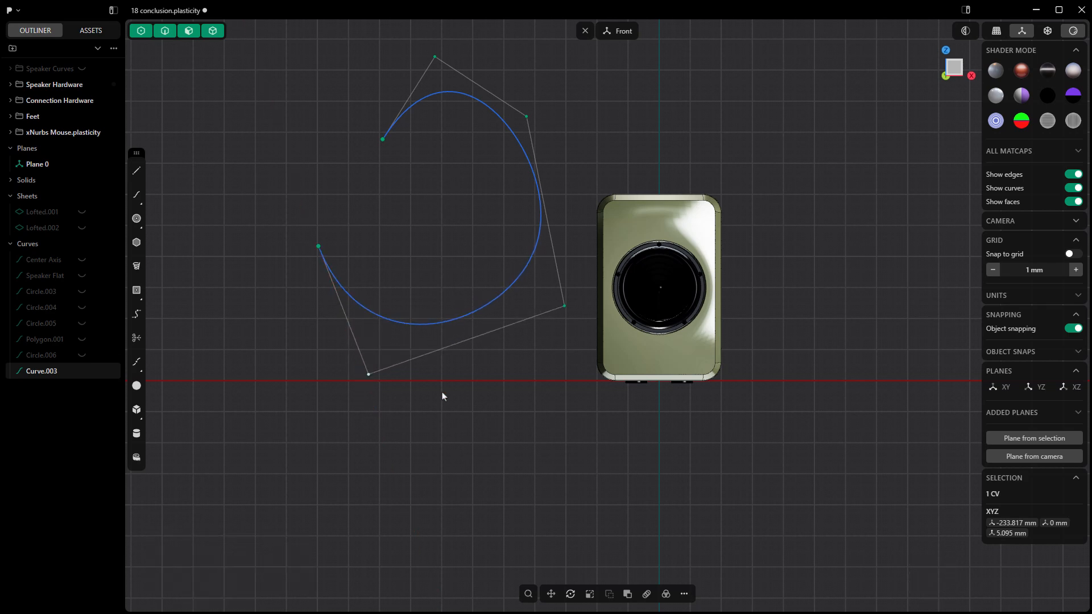
Delete the C-shaped spline curve beside the speaker.
left_click(470, 334)
left_click(478, 317)
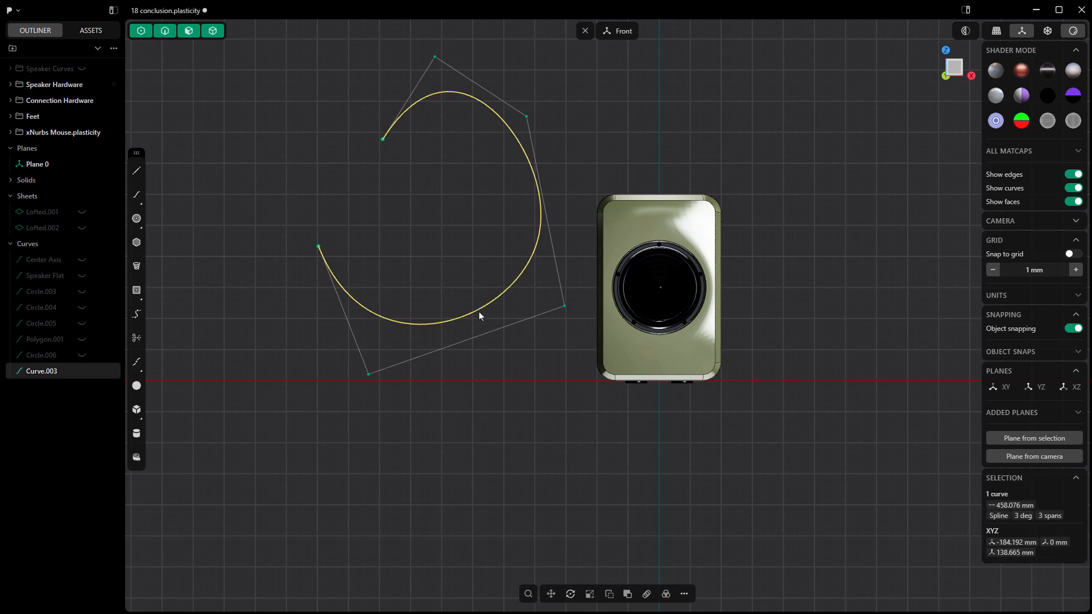
key("Delete")
middle_click_drag(477, 311, 656, 431)
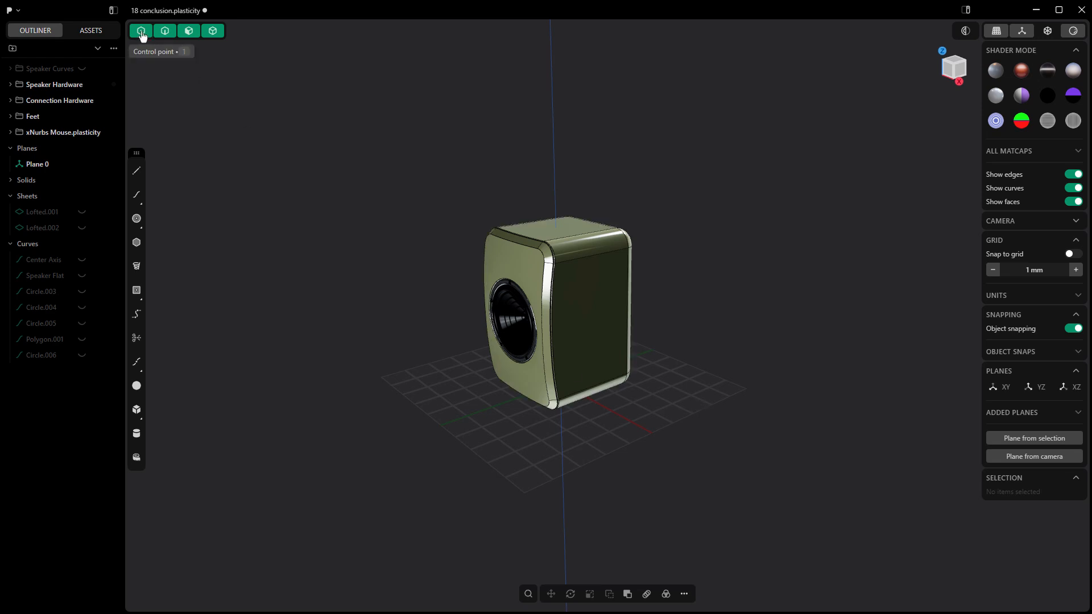
Open the recent file WhatsNew25.plasticity, discarding the unsaved changes in the speaker document.
left_click(16, 17)
mouse_move(37, 32)
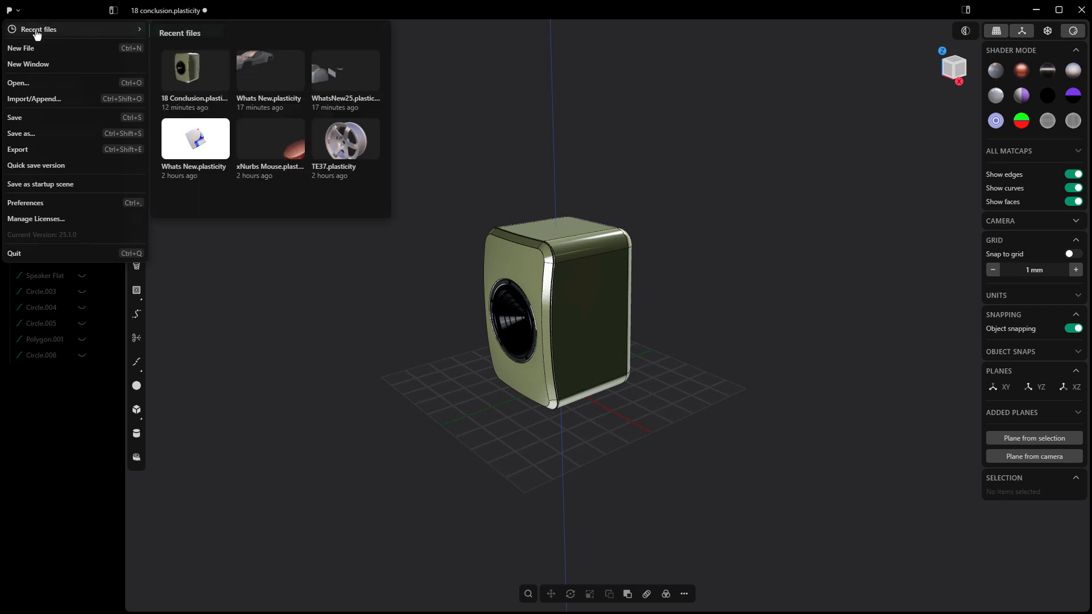
left_click(323, 80)
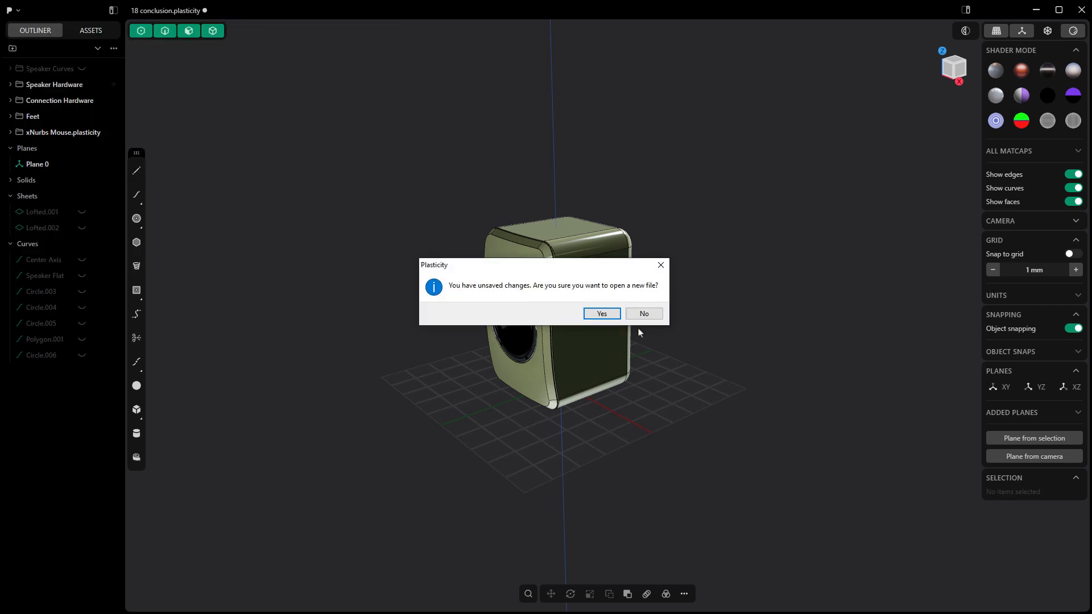
left_click(600, 314)
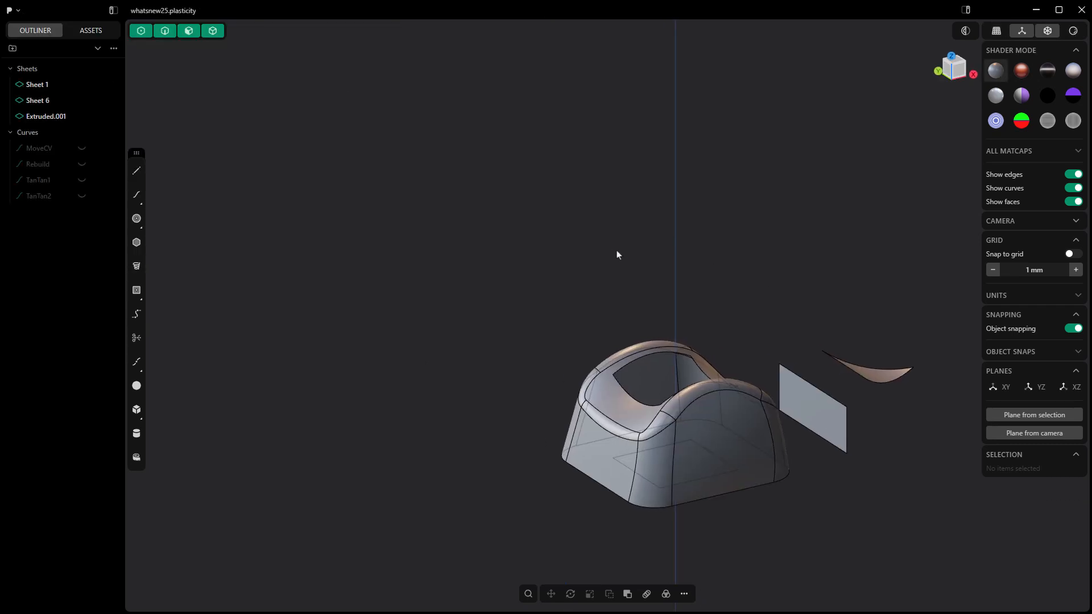
middle_click_drag(694, 330, 555, 268)
scroll(555, 266, "up", 5)
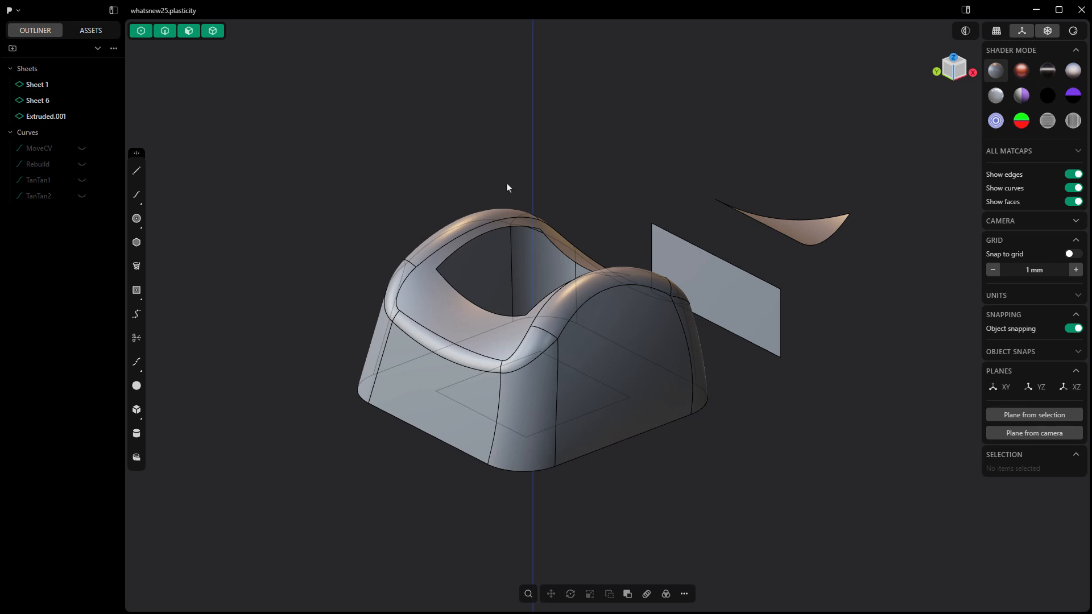
Select the whole loop of four edges bounding the opening in the top of the saddle-shaped sheet.
middle_click_drag(507, 184, 513, 201, "shift")
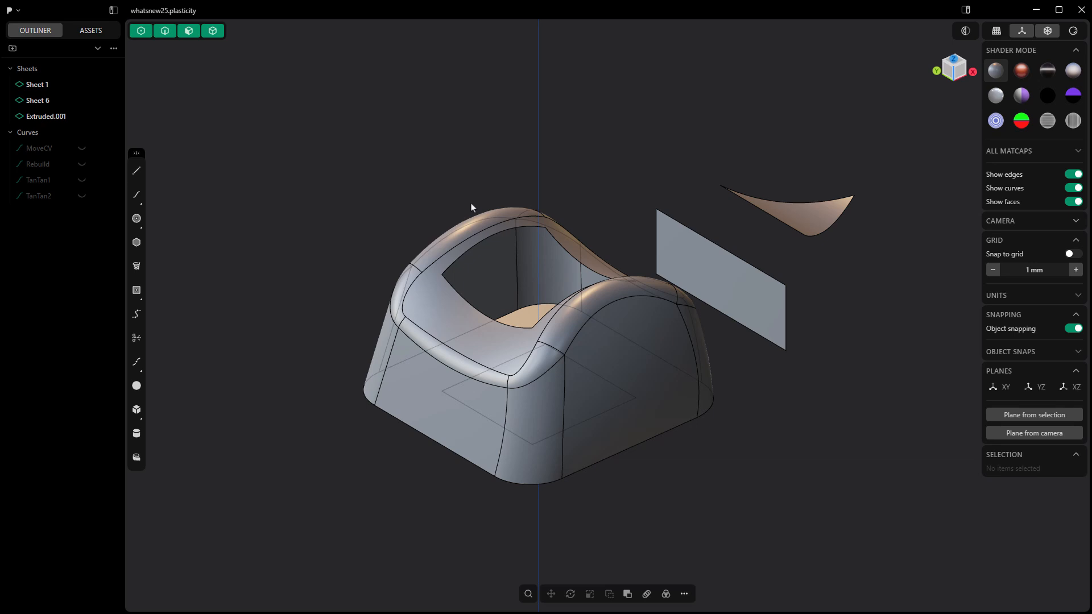
key("2")
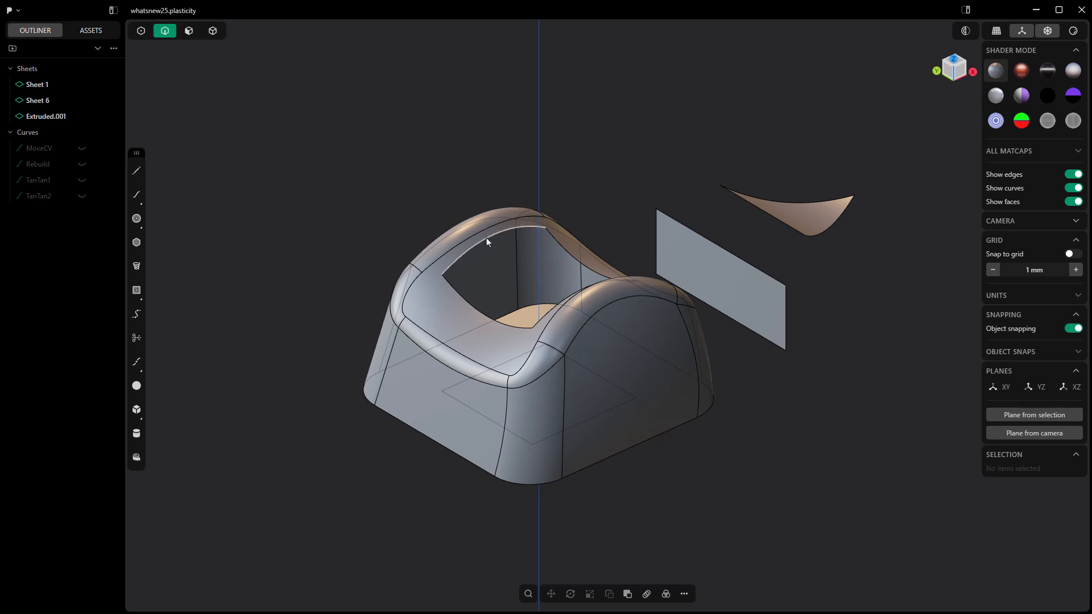
double_click(486, 237)
Try a Square surface across the opening with Free continuity on all four boundaries, and undo it.
type("fsq")
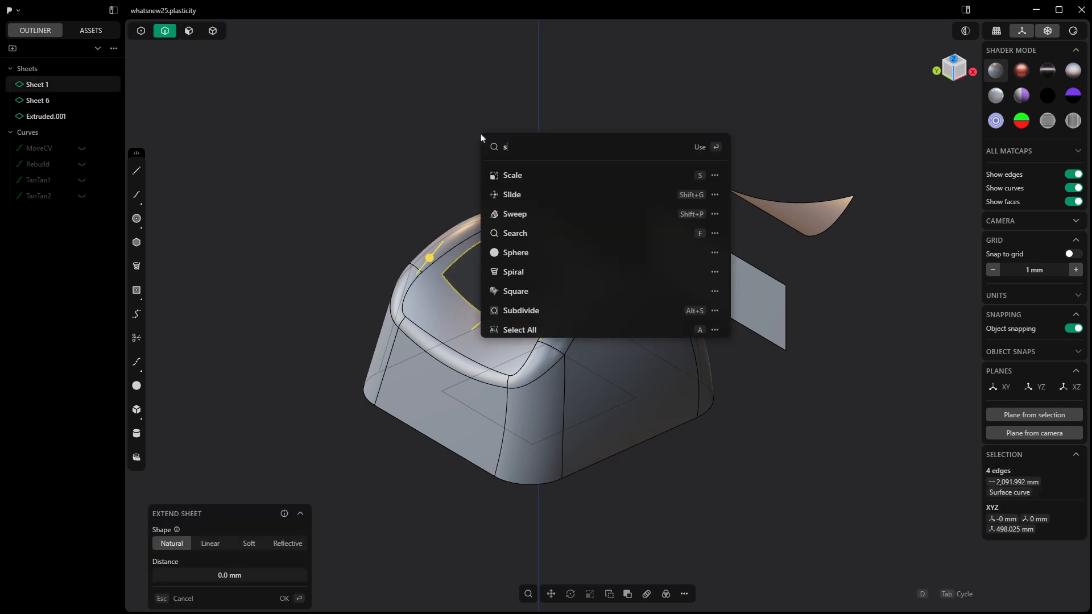
key("Return")
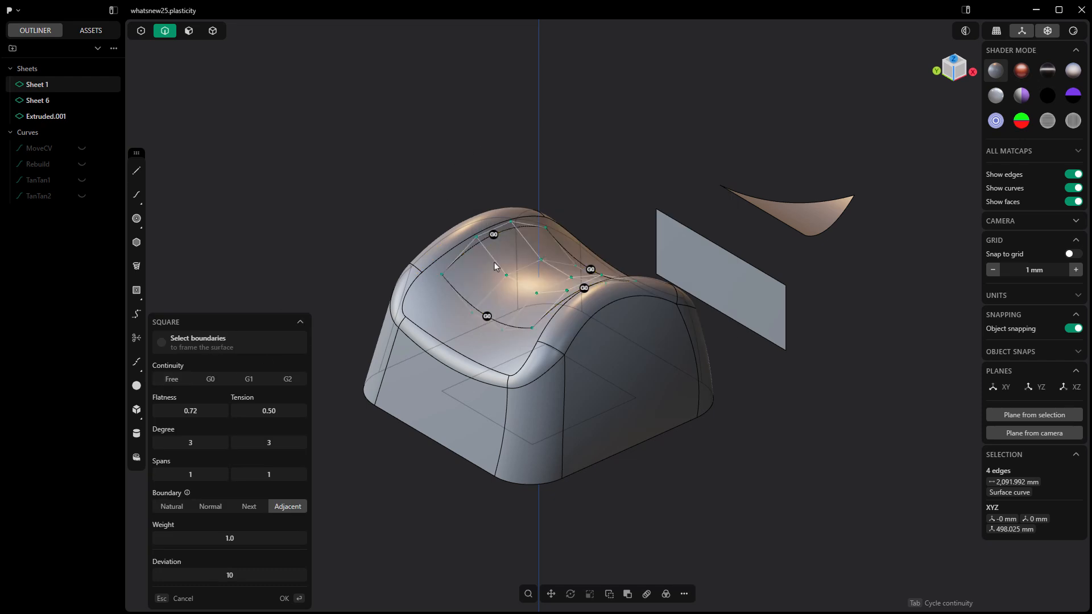
scroll(493, 261, "up", 5)
scroll(497, 263, "up", 2)
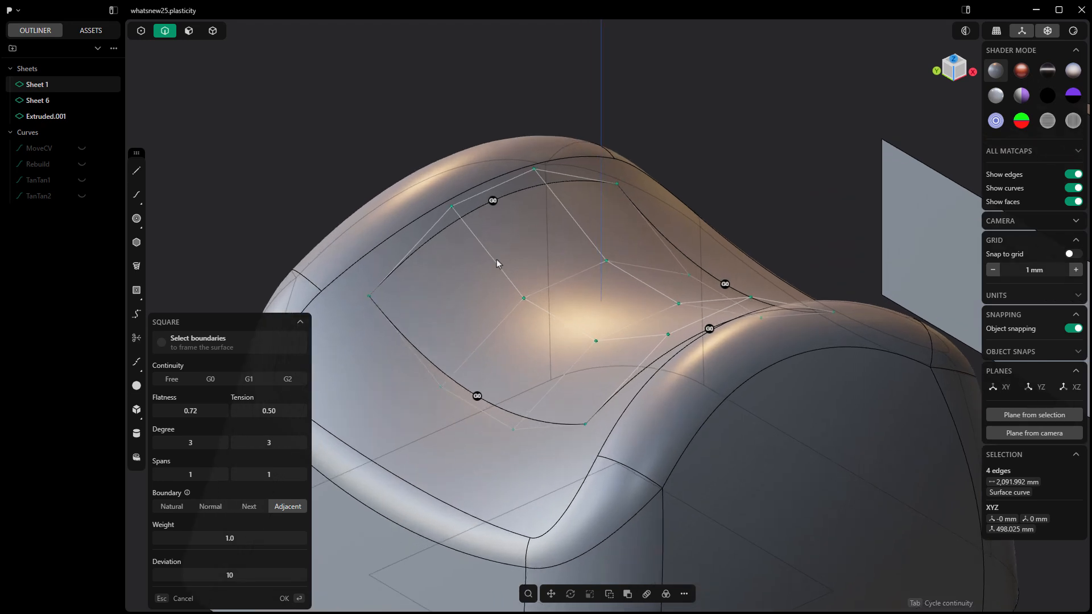
middle_click_drag(496, 260, 510, 208)
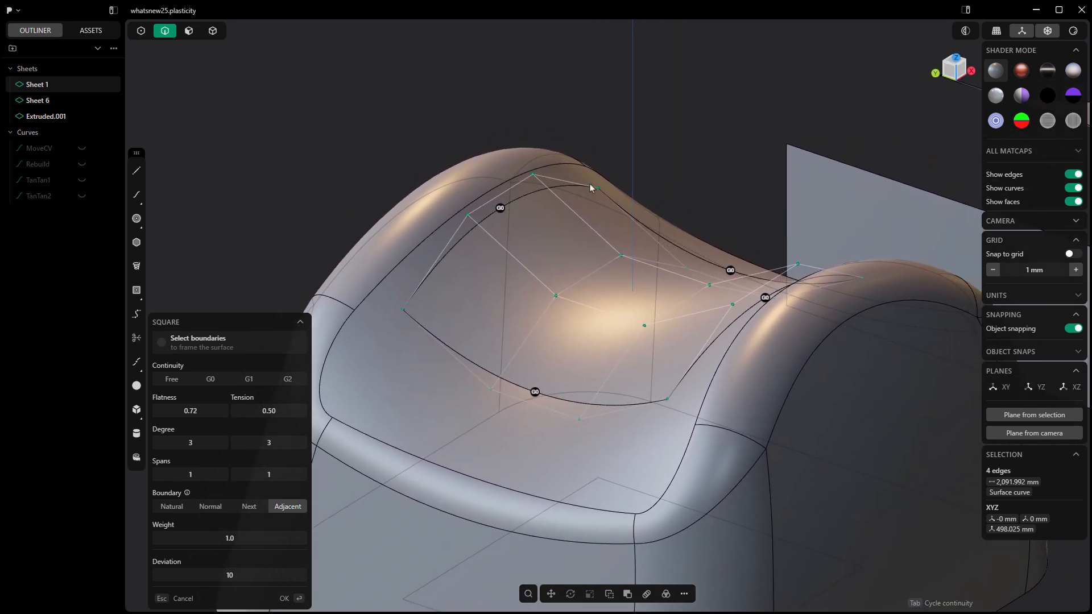
left_click(172, 380)
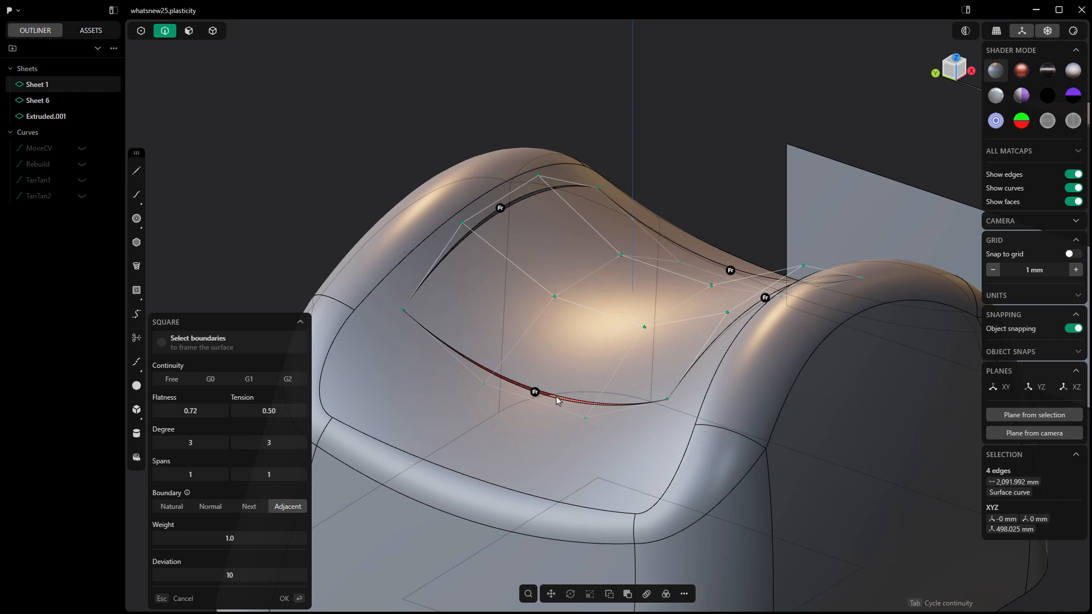
key("Return")
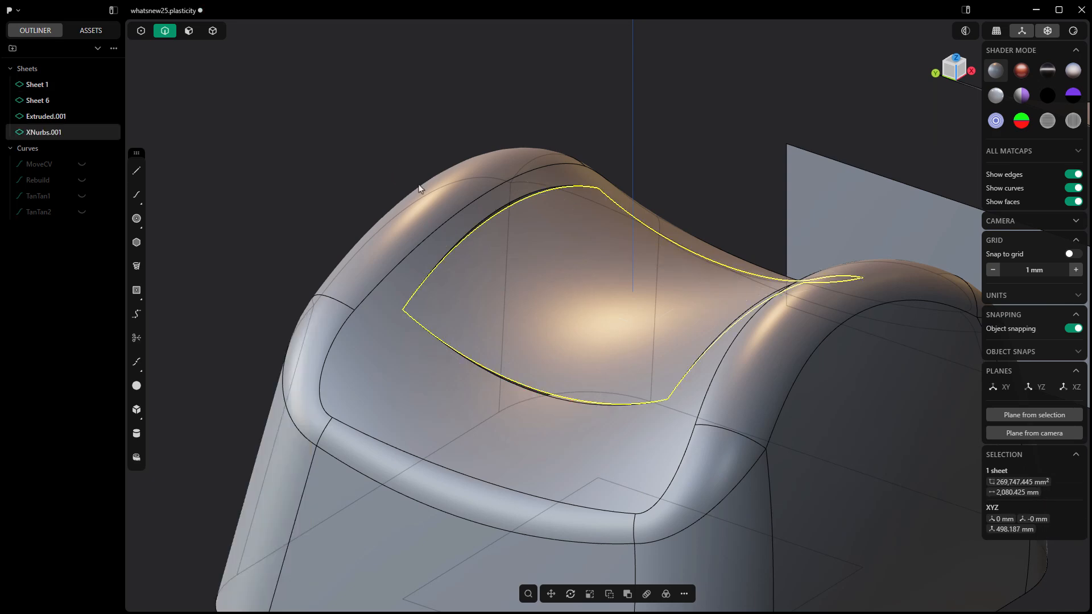
key("Escape")
middle_click_drag(555, 254, 620, 169)
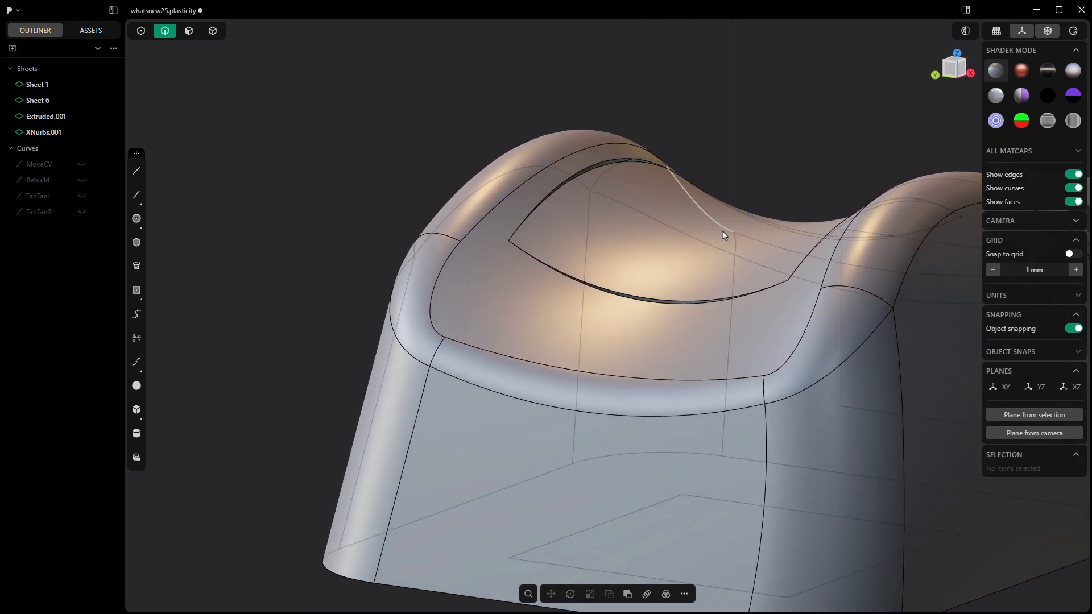
key("ctrl+z")
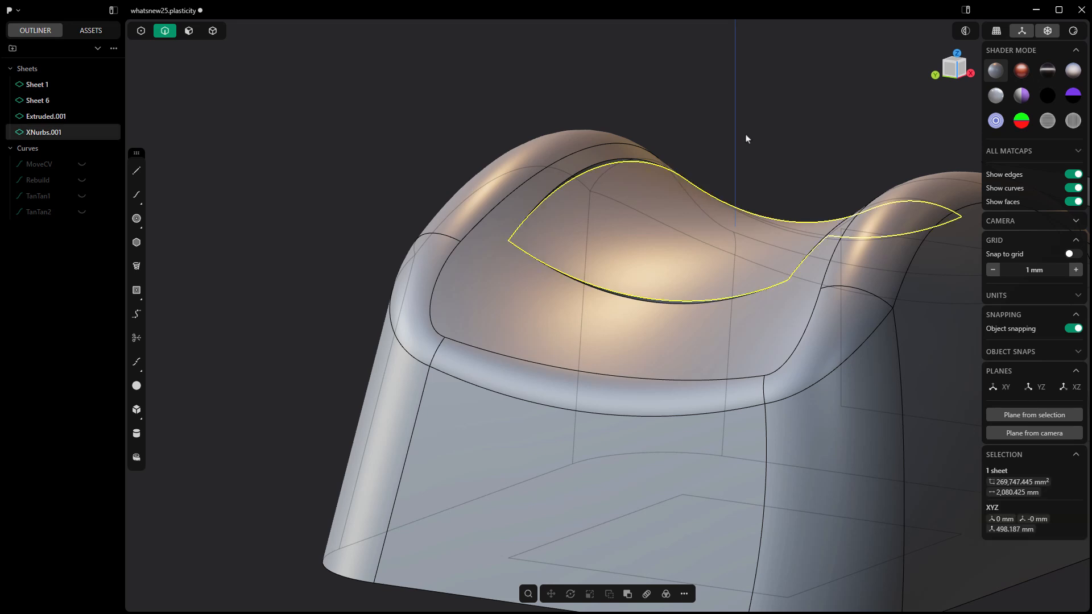
key("ctrl+z")
Fill the opening with a Square surface from the four selected edges, using G2 continuity on every boundary.
middle_click_drag(746, 139, 345, 134)
type("f")
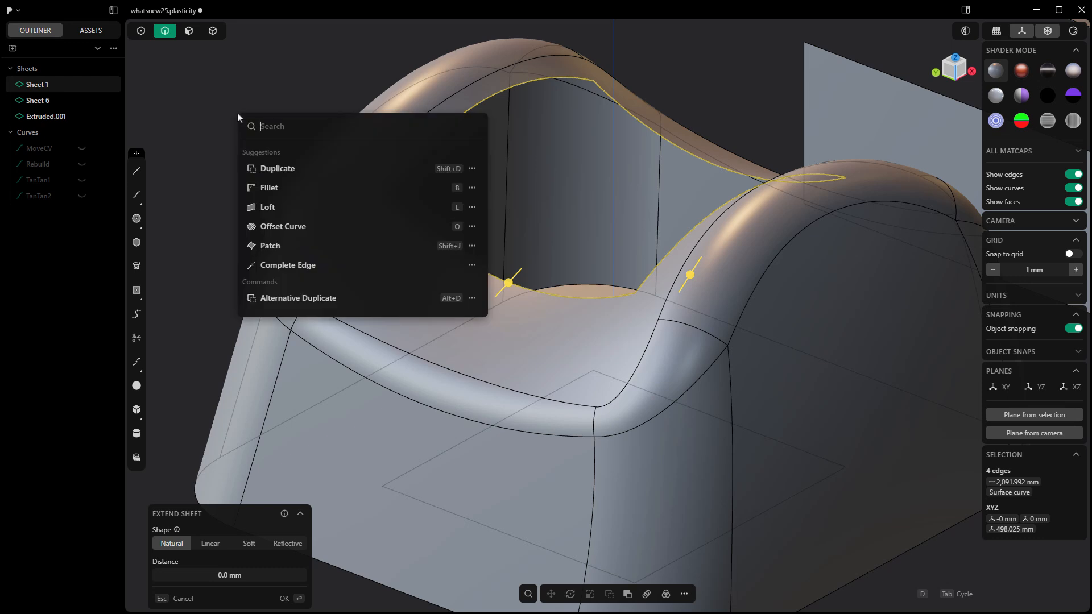
type("sq")
key("Return")
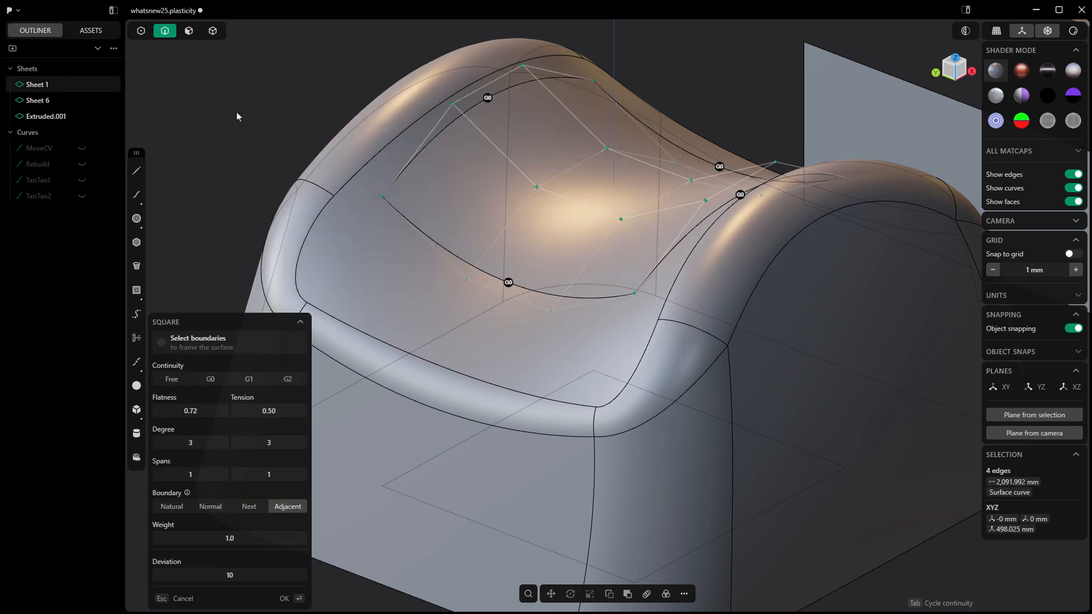
left_click(249, 381)
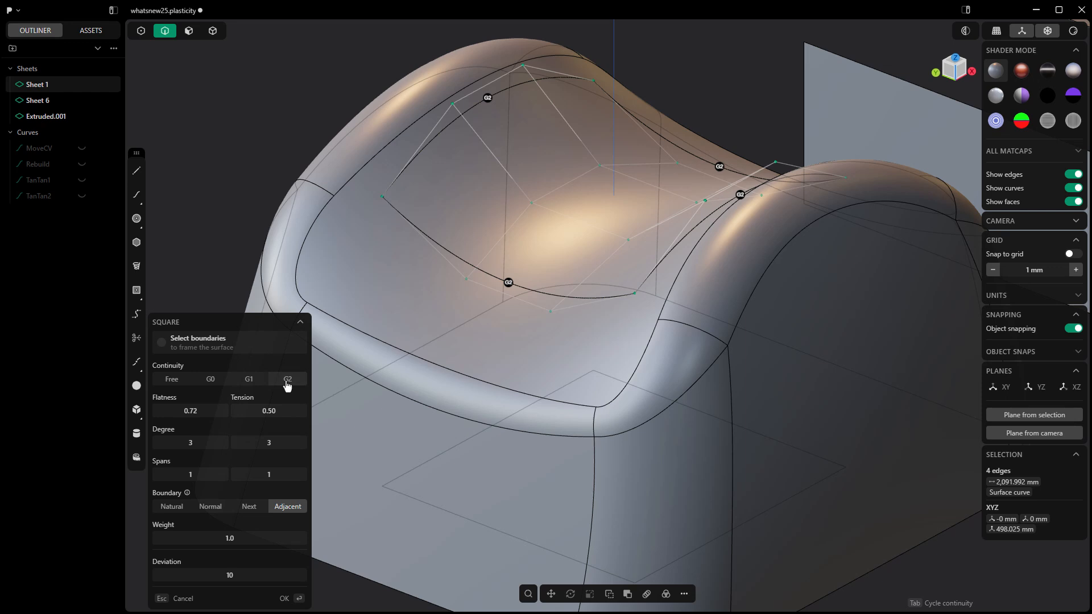
Set the Square surface's tension to 0.98 and its degree to 4 in both directions.
left_click_drag(273, 416, 302, 415)
middle_click_drag(469, 337, 462, 392)
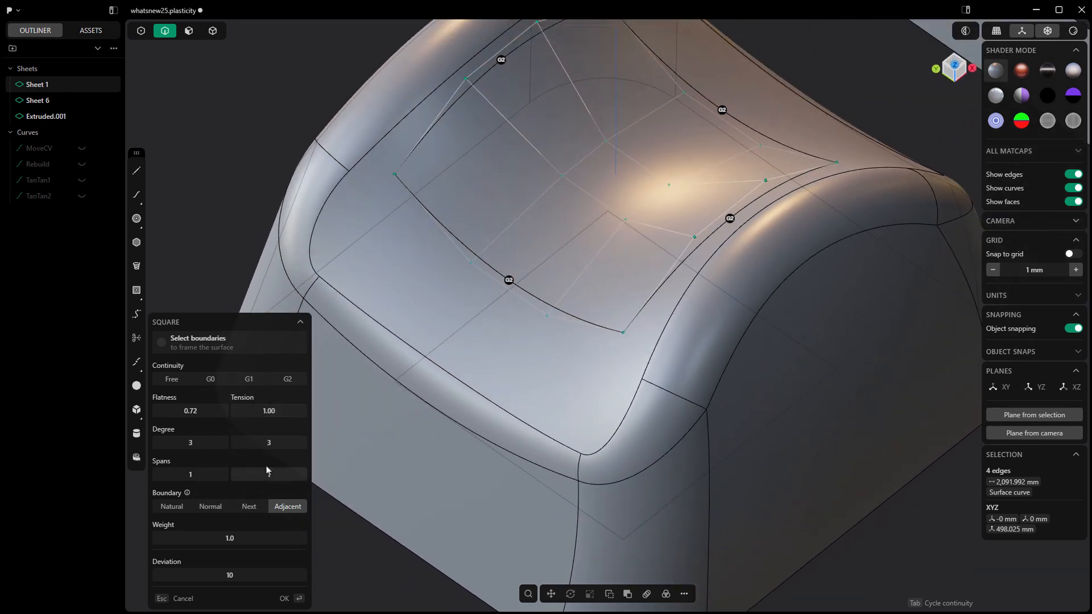
left_click_drag(269, 410, 266, 411)
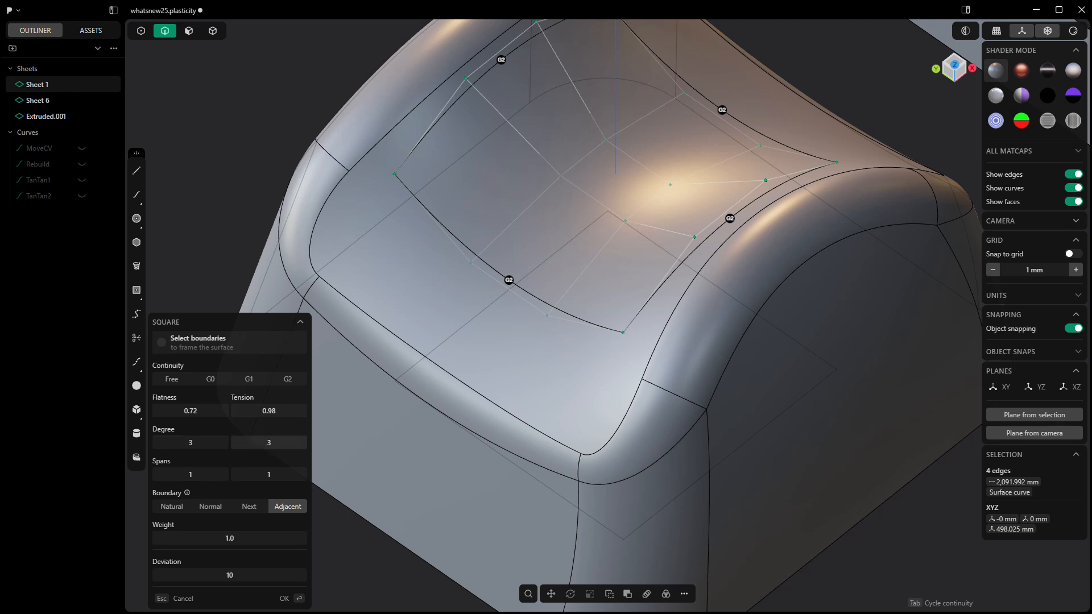
left_click_drag(262, 444, 264, 444)
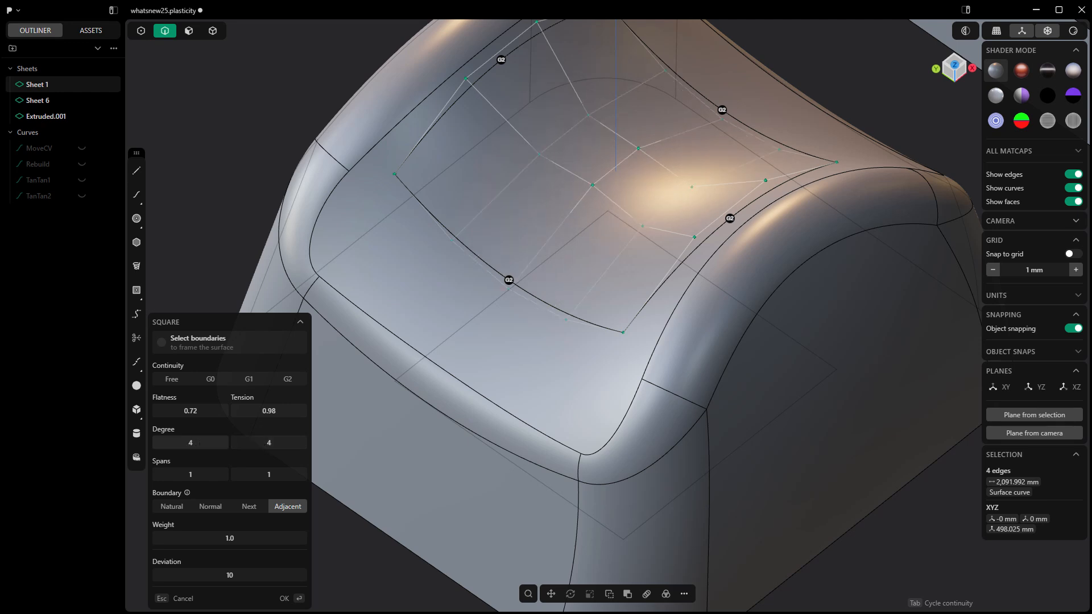
Set the Square surface's flatness to 0.75 and tension to 0.85, and inspect its curvature from several angles.
left_click_drag(203, 412, 261, 410)
middle_click_drag(601, 386, 597, 369)
middle_click_drag(610, 343, 649, 334)
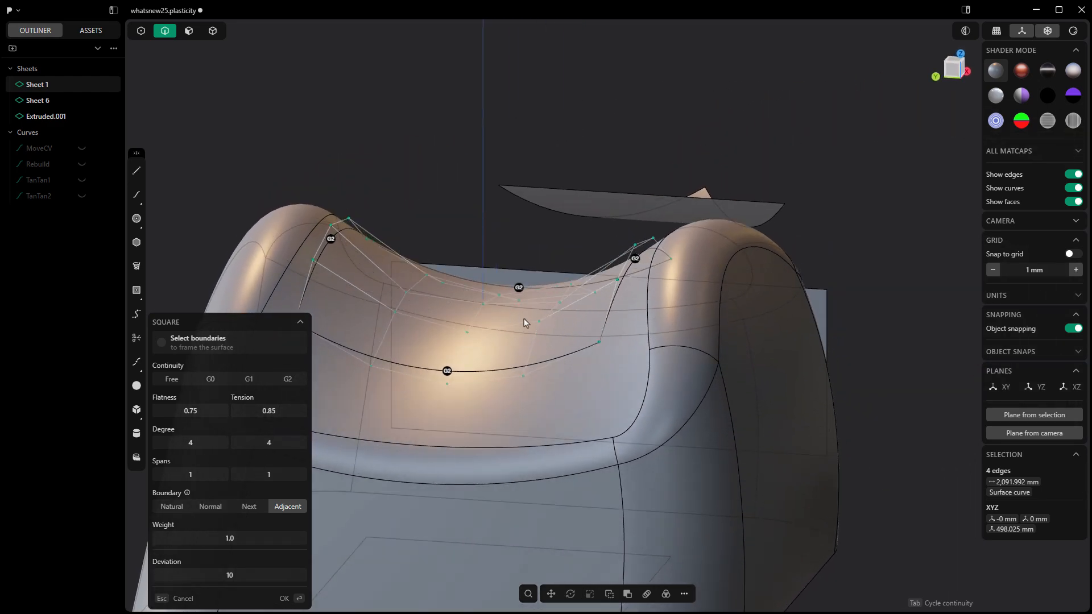
middle_click_drag(492, 310, 512, 372)
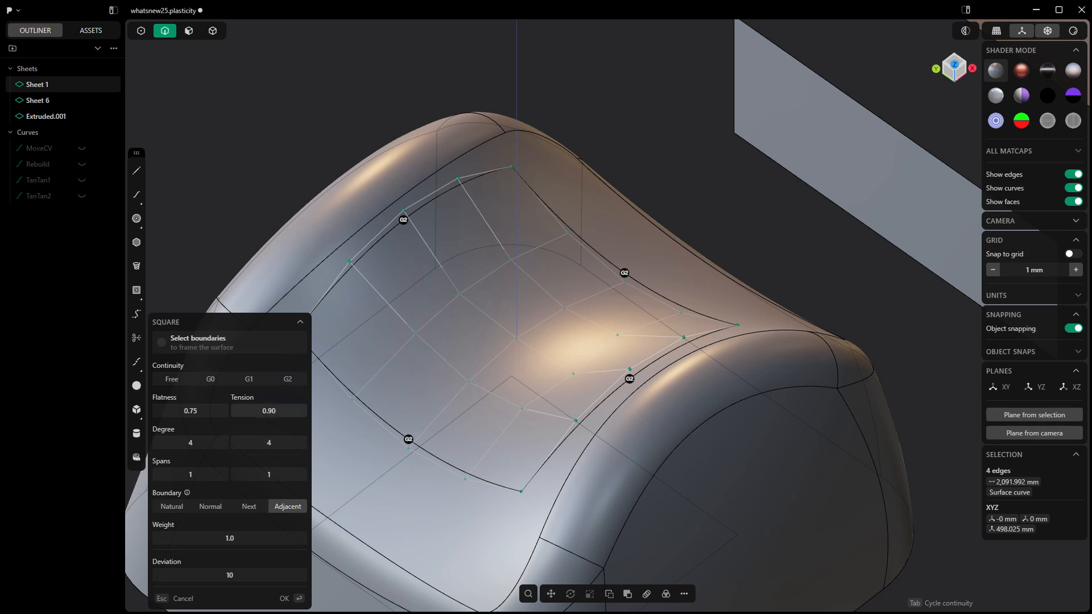
Raise the Square surface's tension to 1.00 and set its degrees to 6 and 7.
left_click_drag(266, 415, 290, 415)
left_click_drag(199, 443, 277, 443)
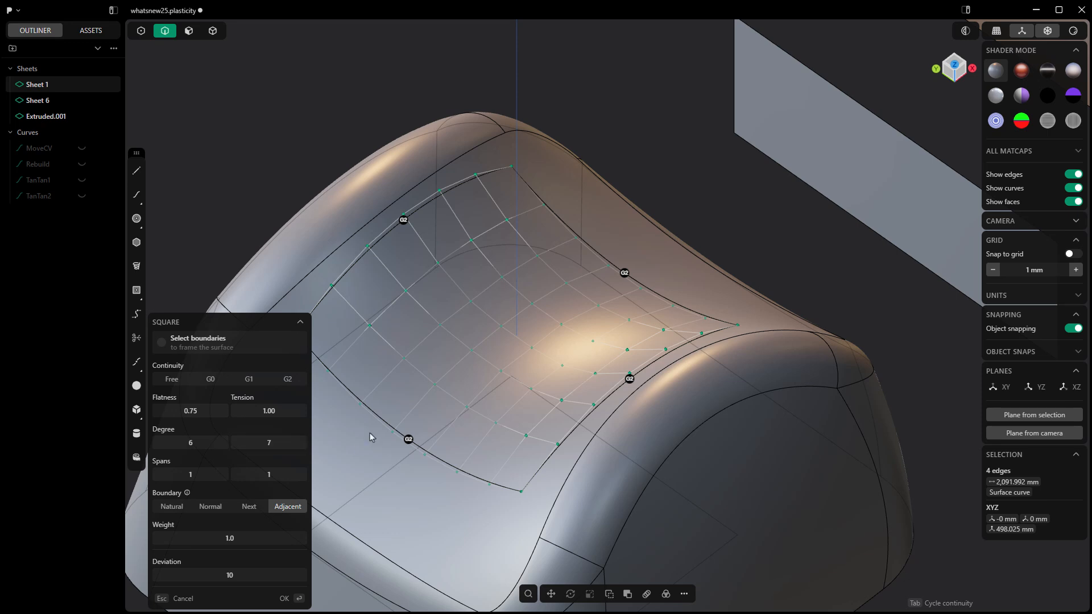
middle_click_drag(369, 436, 524, 328)
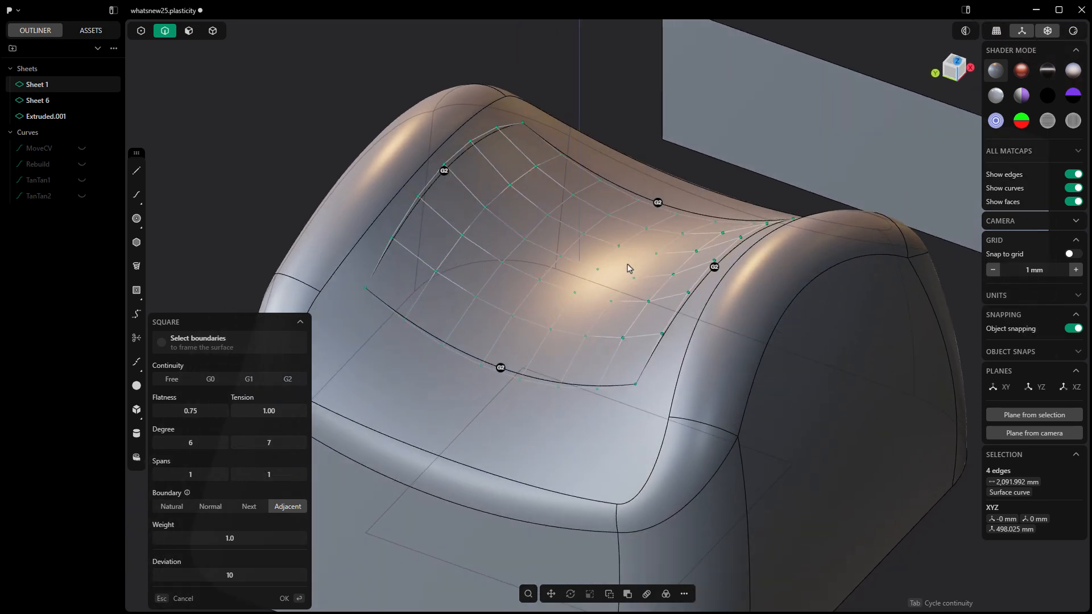
Set the Square surface's flatness to 1.00, its tension to 0.96 and both degrees to 3.
left_click_drag(269, 411, 269, 410)
left_click_drag(190, 411, 199, 410)
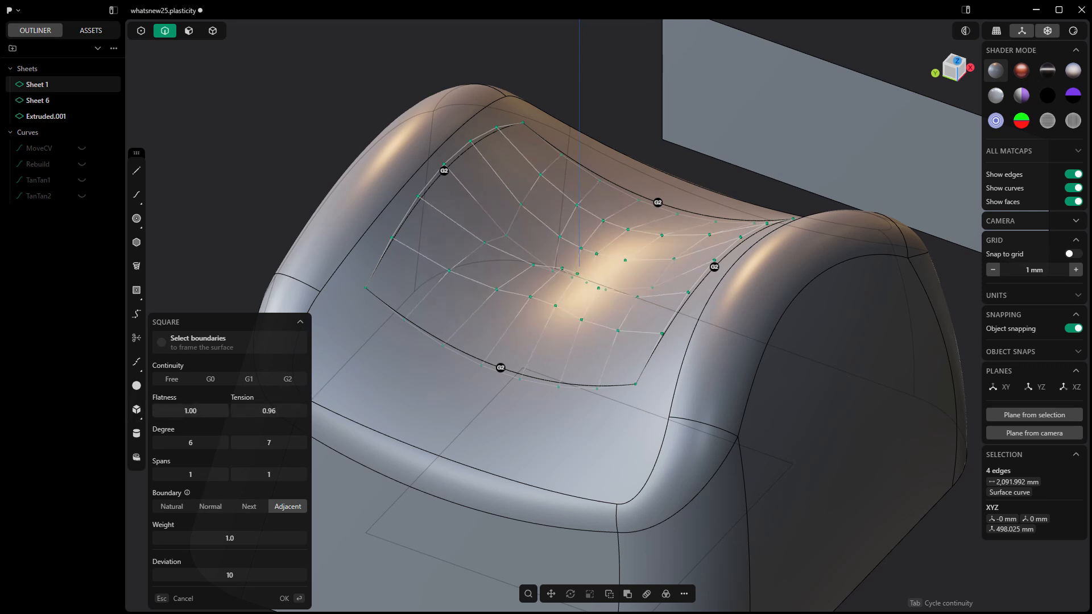
middle_click_drag(539, 319, 605, 300)
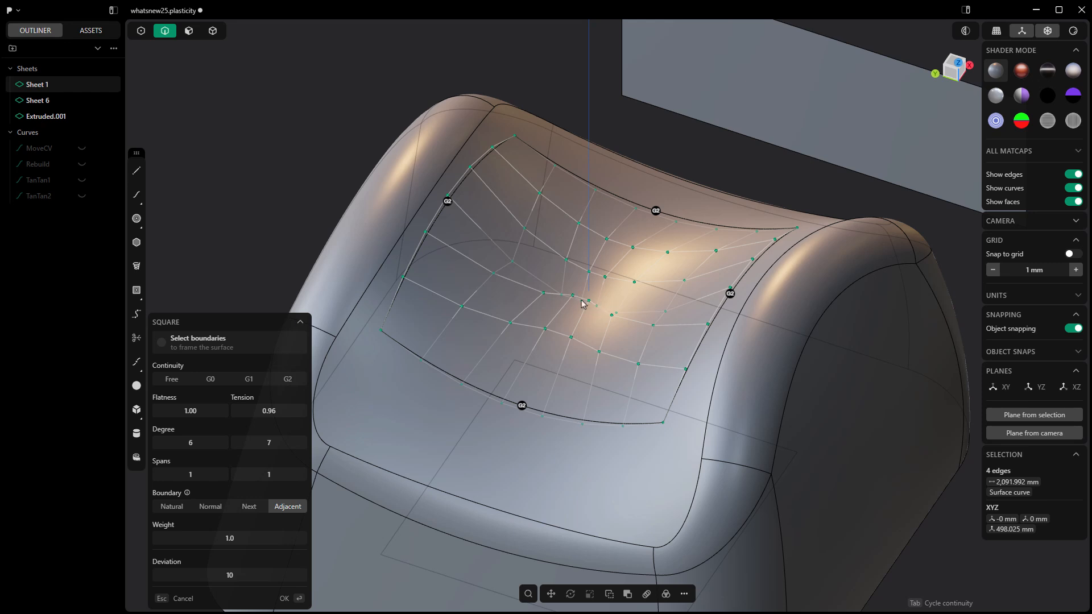
left_click_drag(193, 443, 171, 443)
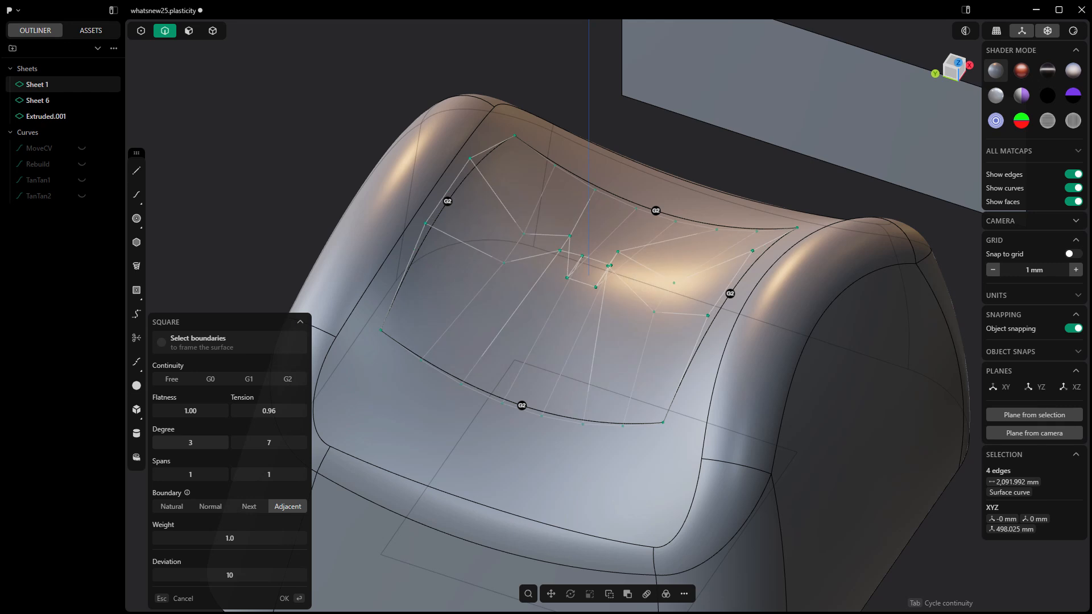
left_click_drag(269, 443, 245, 442)
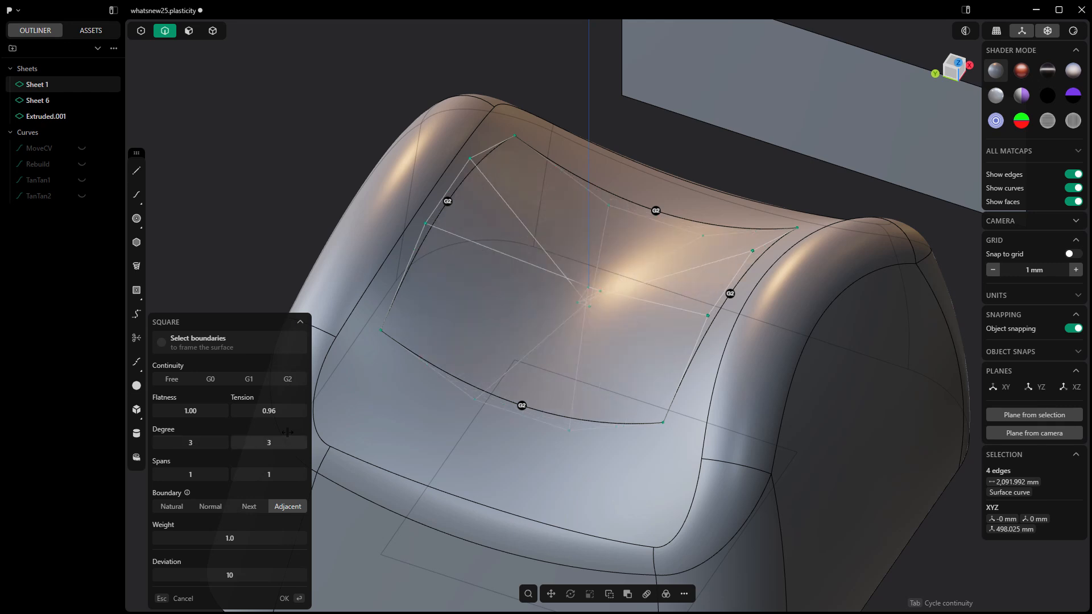
Lower the Square surface's tension to 0.81 and accept the surface.
left_click_drag(278, 410, 250, 411)
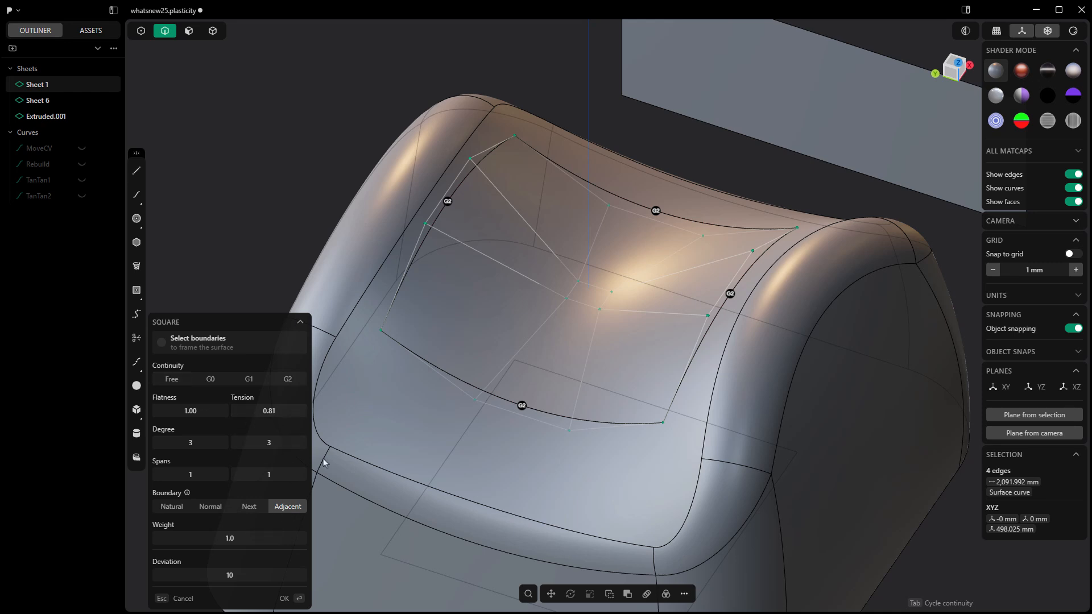
scroll(454, 239, "down", 5)
middle_click_drag(502, 322, 492, 323)
key("Return")
middle_click_drag(575, 226, 592, 258)
Create a Square surface between the curved sheet's straight edge and the upper edge of the flat rectangular sheet, with G1 continuity.
left_click(620, 198)
middle_click_drag(678, 173, 607, 277, "shift")
left_click(646, 219)
key("shift+e")
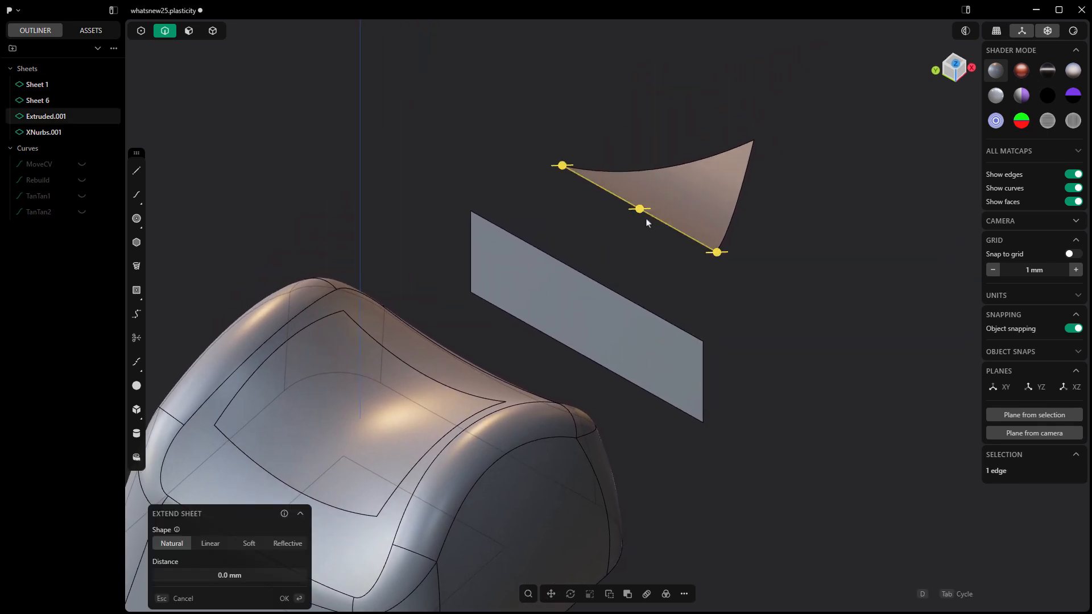
left_click(600, 283, "shift")
type("fsq")
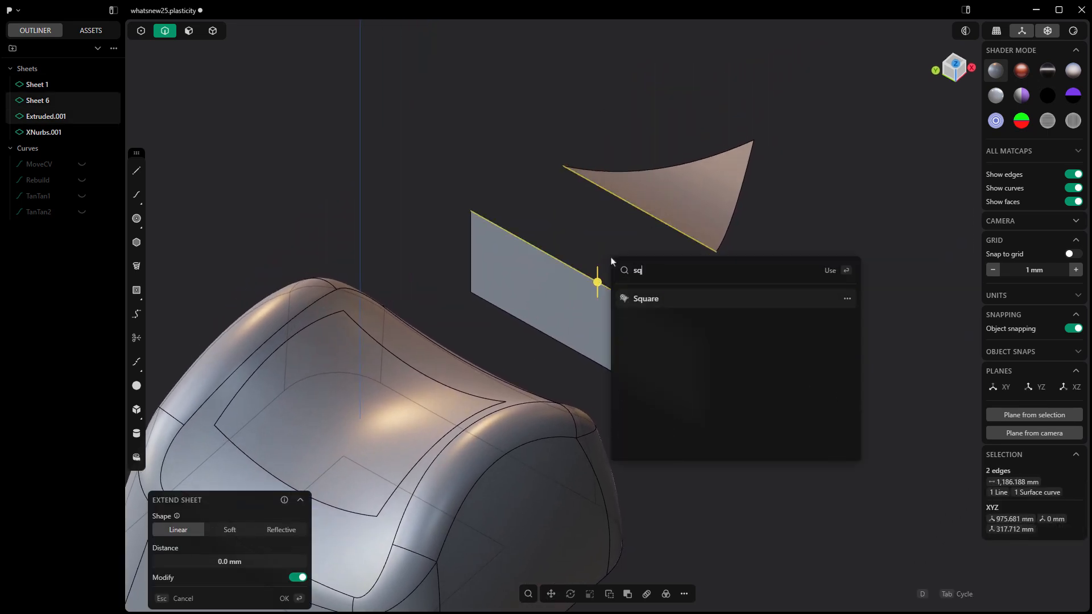
key("Return")
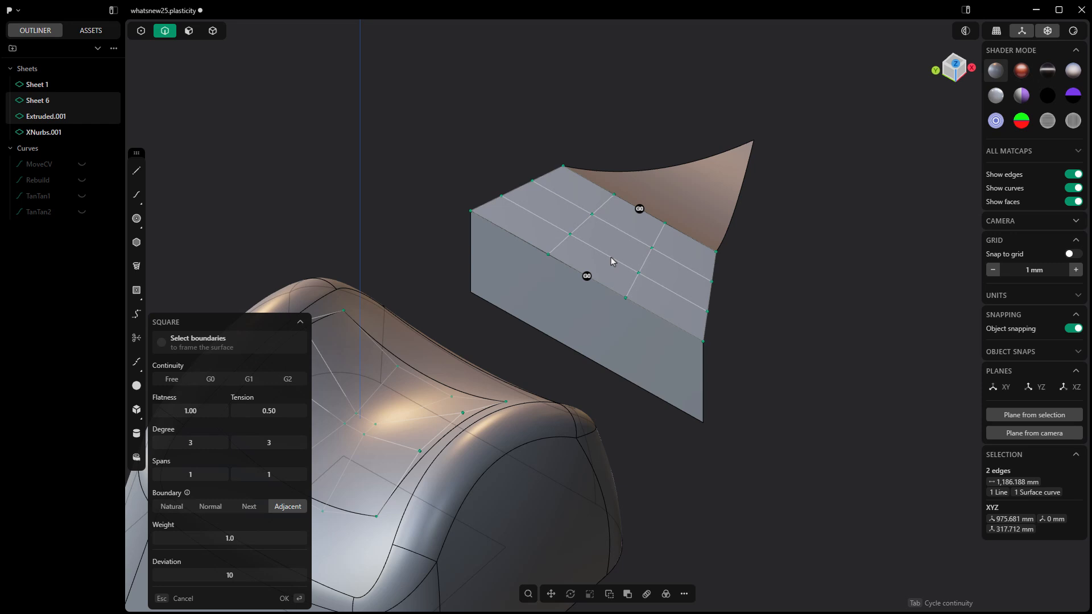
left_click(248, 379)
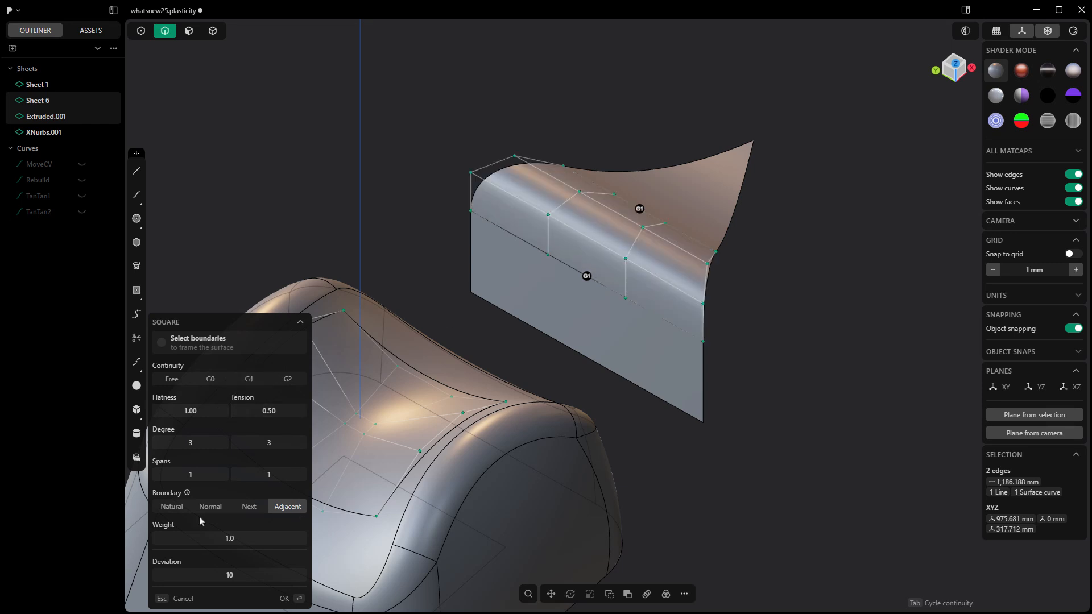
Try the Natural and Normal boundary options on the G1 Square surface and set the boundary back to Adjacent.
mouse_move(188, 494)
middle_click_drag(648, 283, 681, 327)
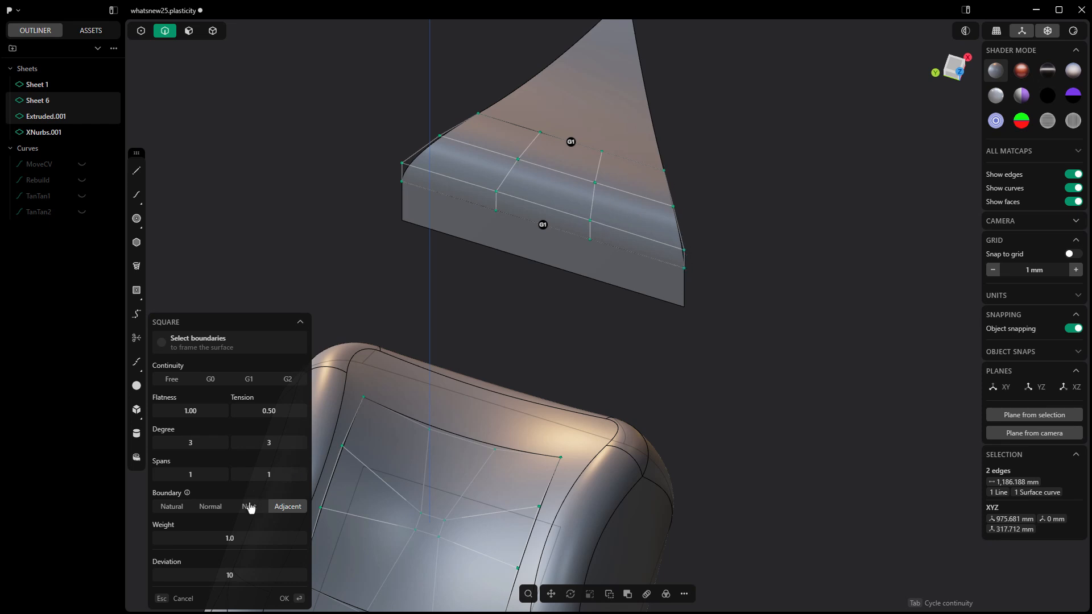
left_click(171, 505)
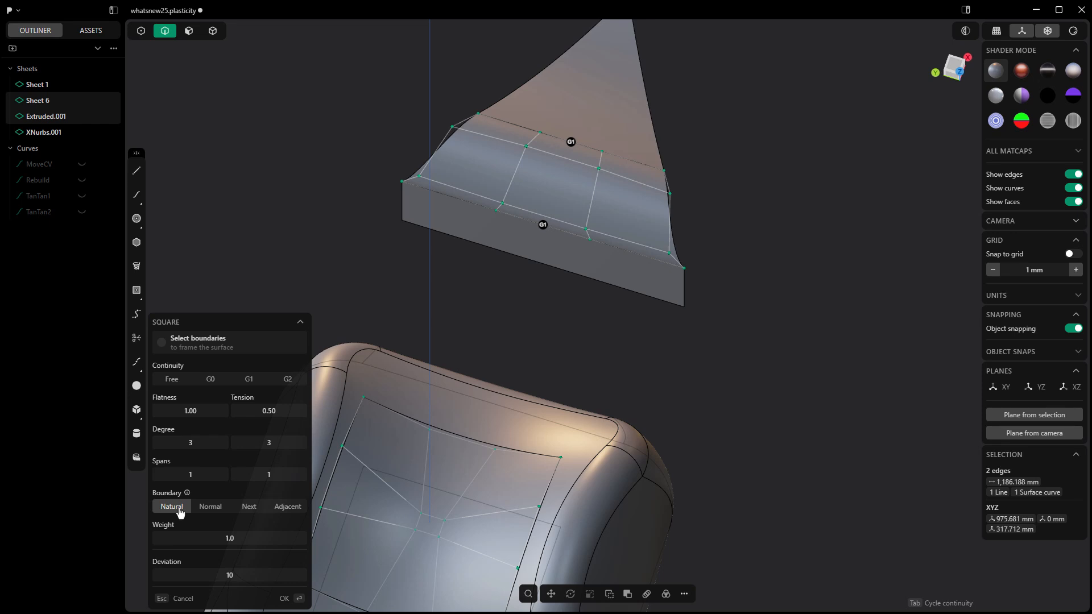
left_click(211, 505)
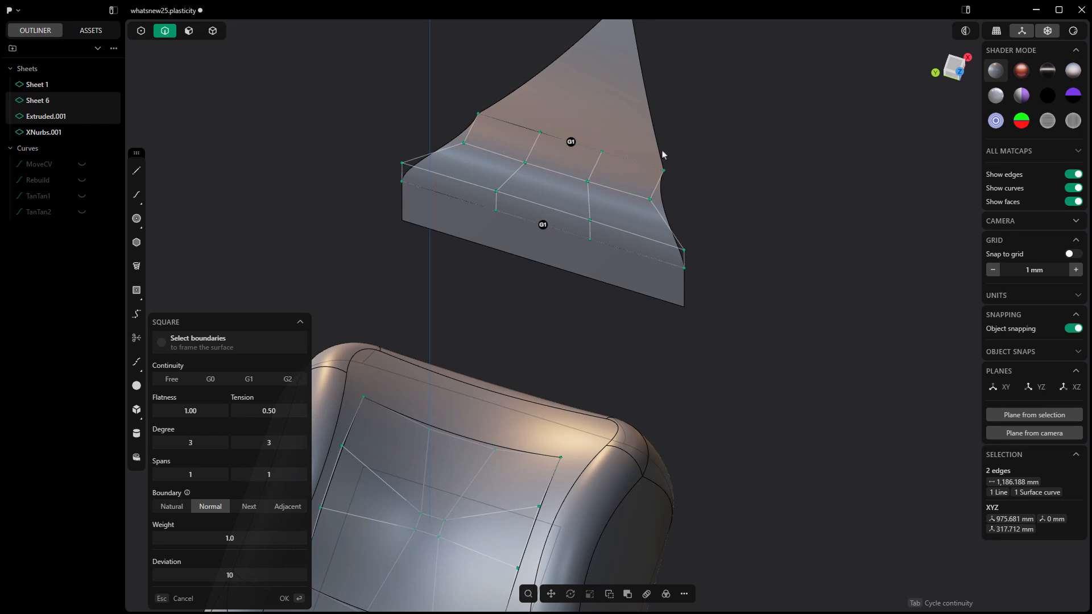
left_click(291, 506)
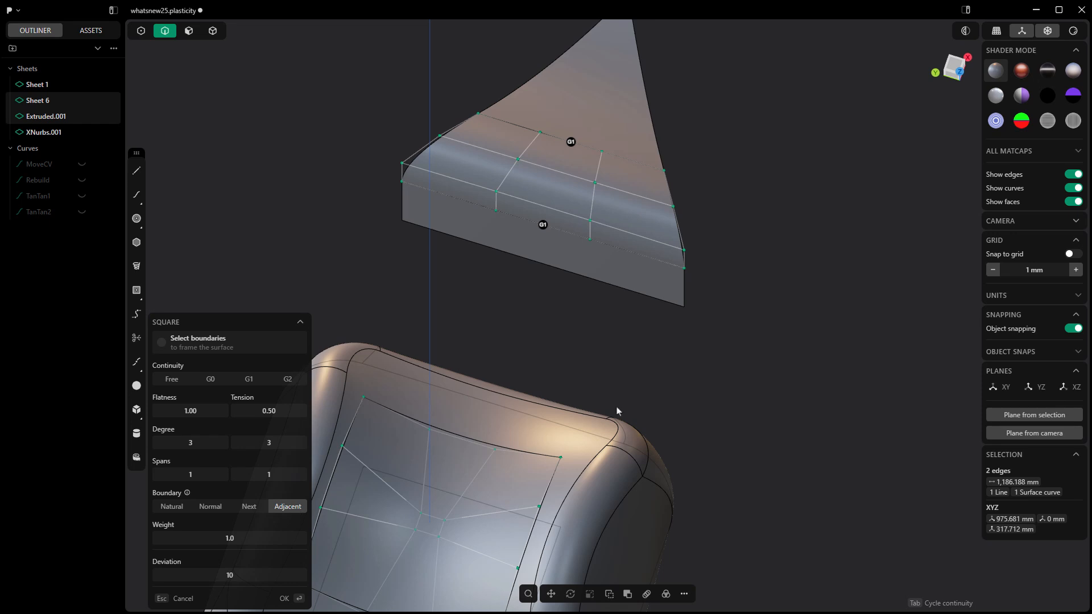
Inspect the shape of the surface bridging the two sheets and accept it with the Adjacent boundary.
middle_click_drag(746, 296, 717, 414)
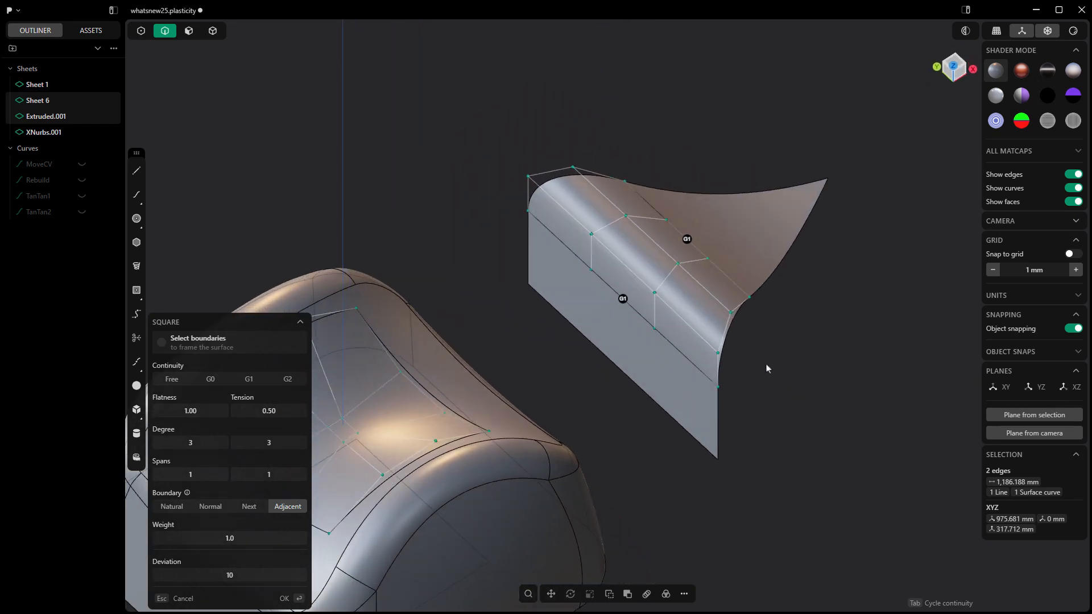
middle_click_drag(766, 364, 780, 334)
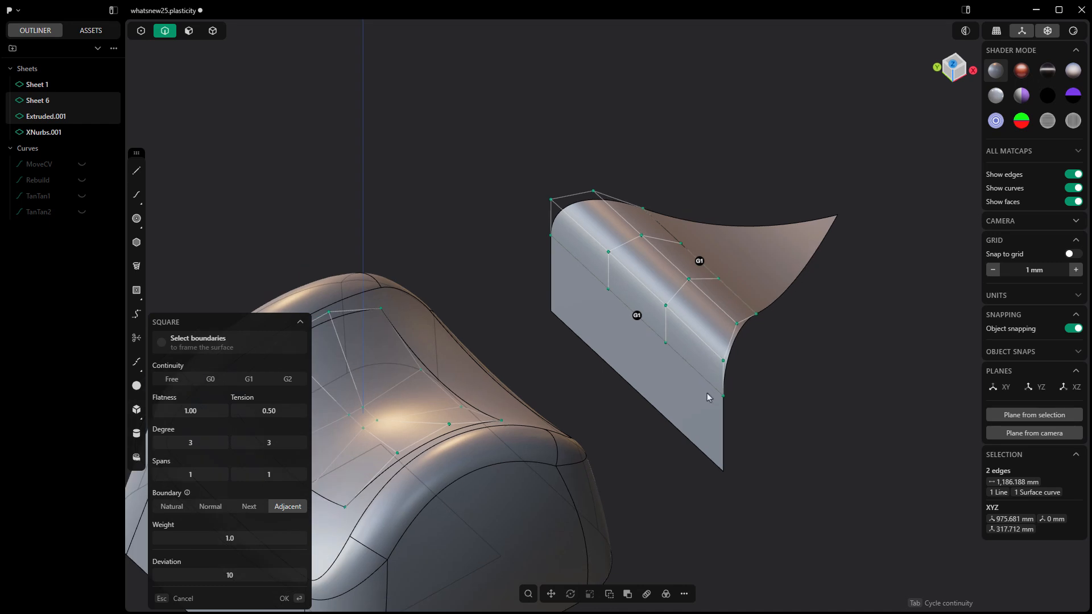
middle_click_drag(730, 365, 703, 365, "shift")
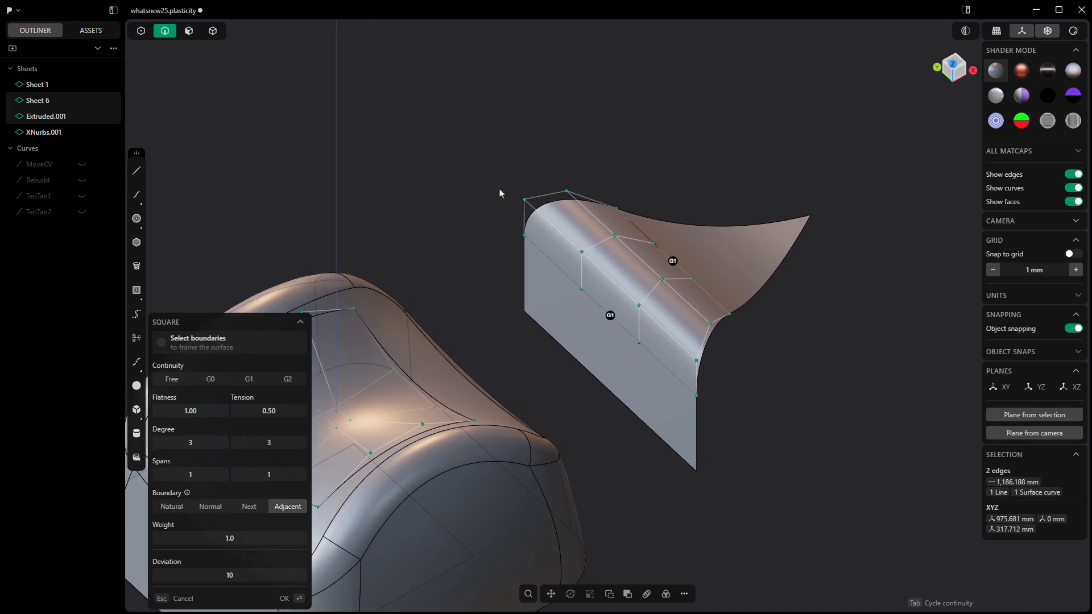
key("Return")
scroll(599, 181, "down", 5)
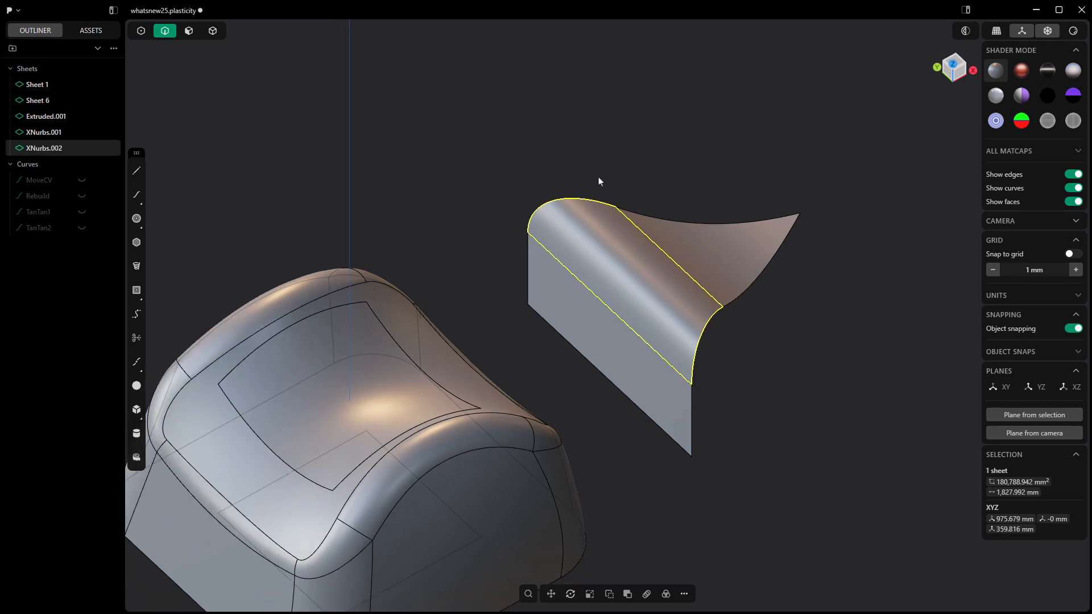
Show the surfaces' control vertices and enable all selection modes.
left_click(476, 382)
key("b")
left_click(483, 391)
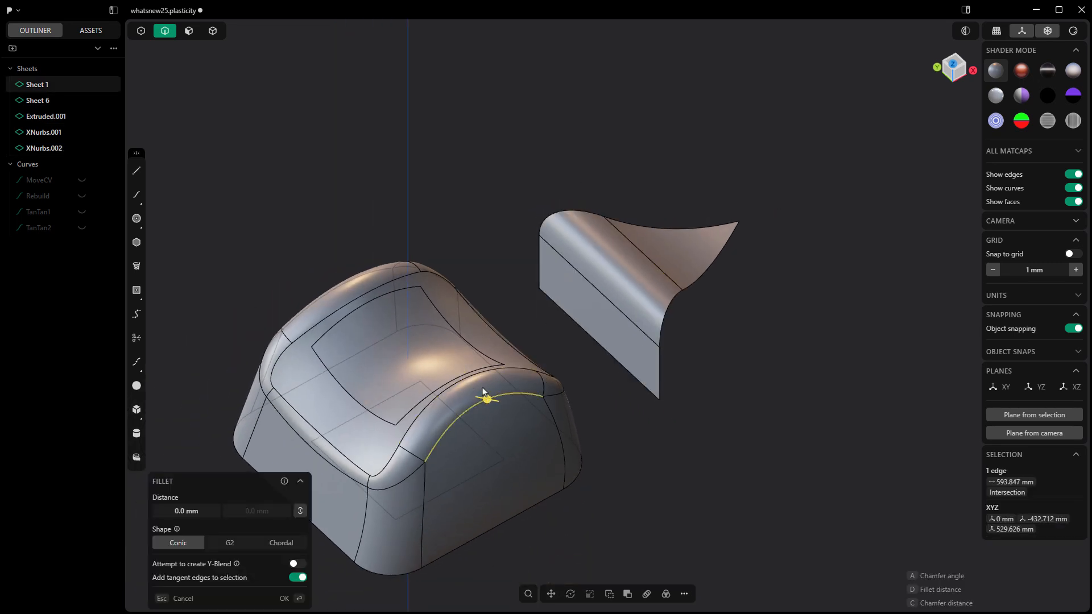
left_click(486, 384)
scroll(479, 393, "up", 4)
key("5")
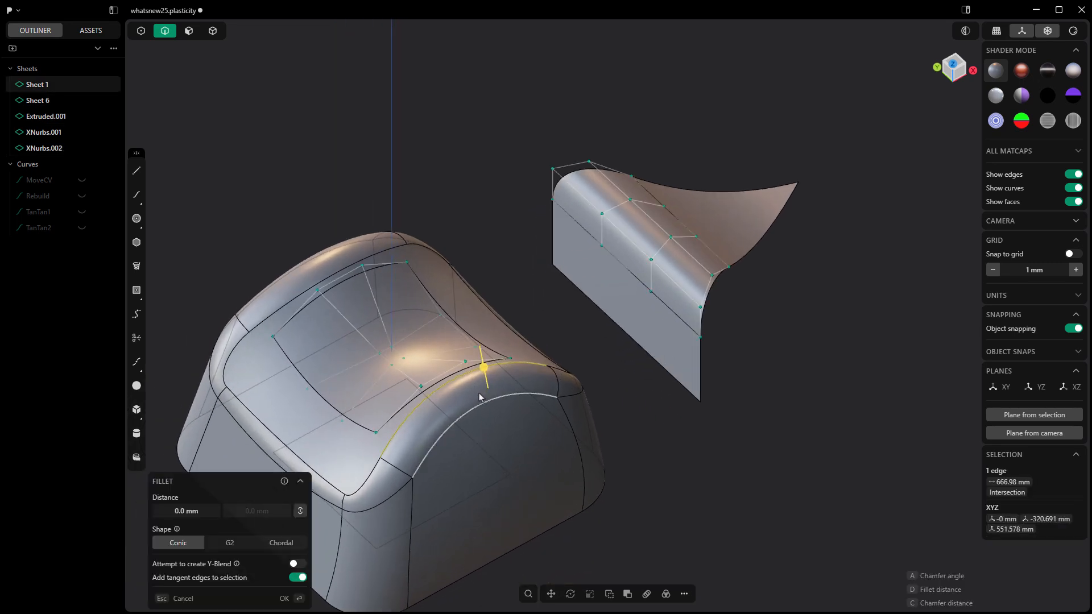
Apply the Square command to the blend face along the body's arched side and set its refit continuity to G1.
left_click(479, 393)
type("f")
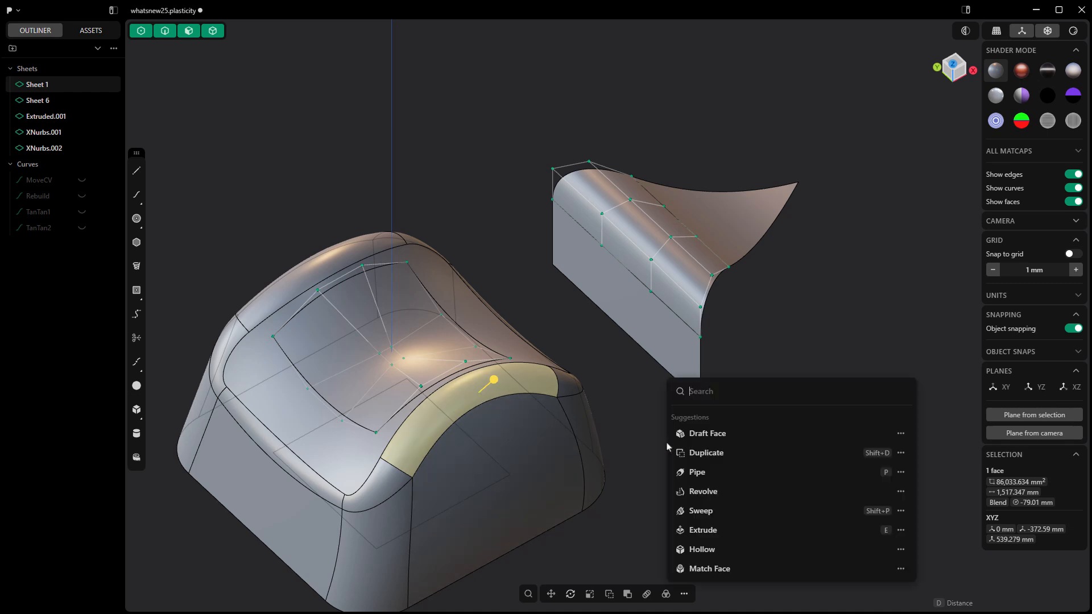
type("q")
key("BackSpace")
type("sq")
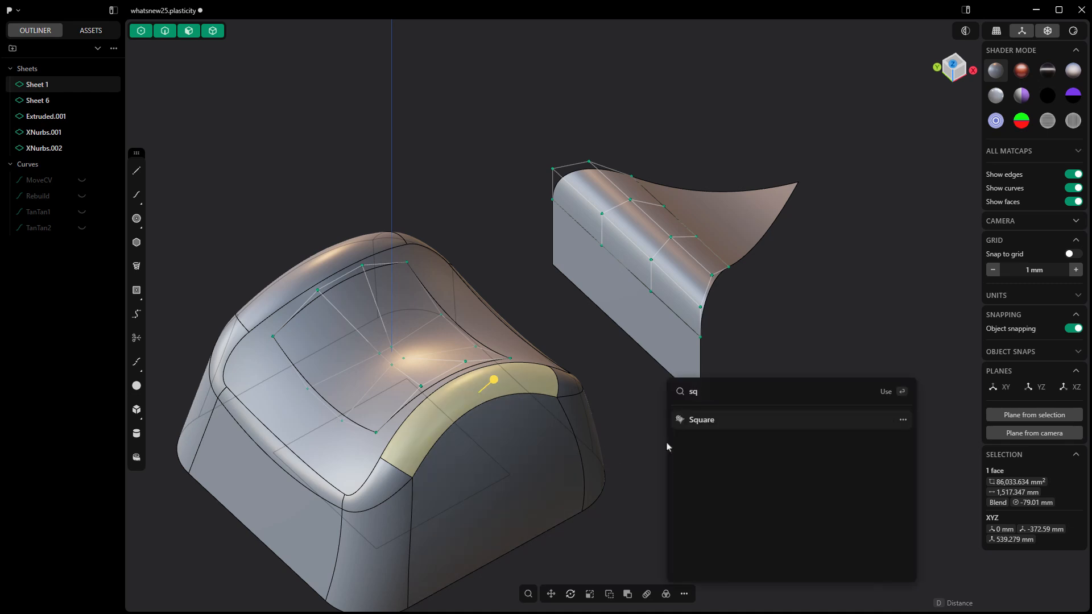
key("Return")
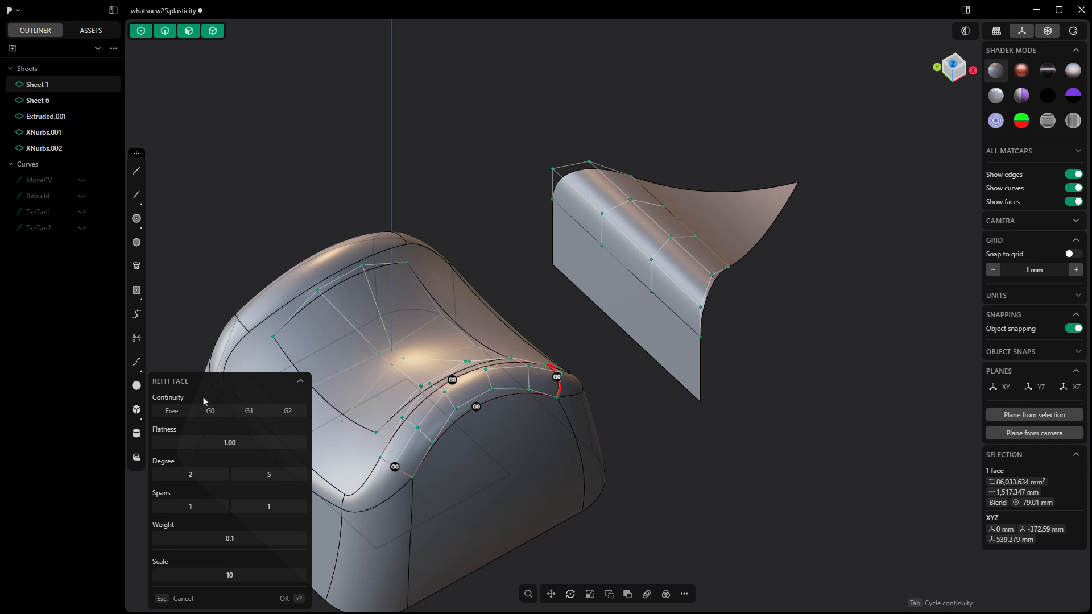
left_click(251, 415)
Refit the blend face with degree 5 in both directions and a weight of 0.7.
scroll(429, 412, "up", 6)
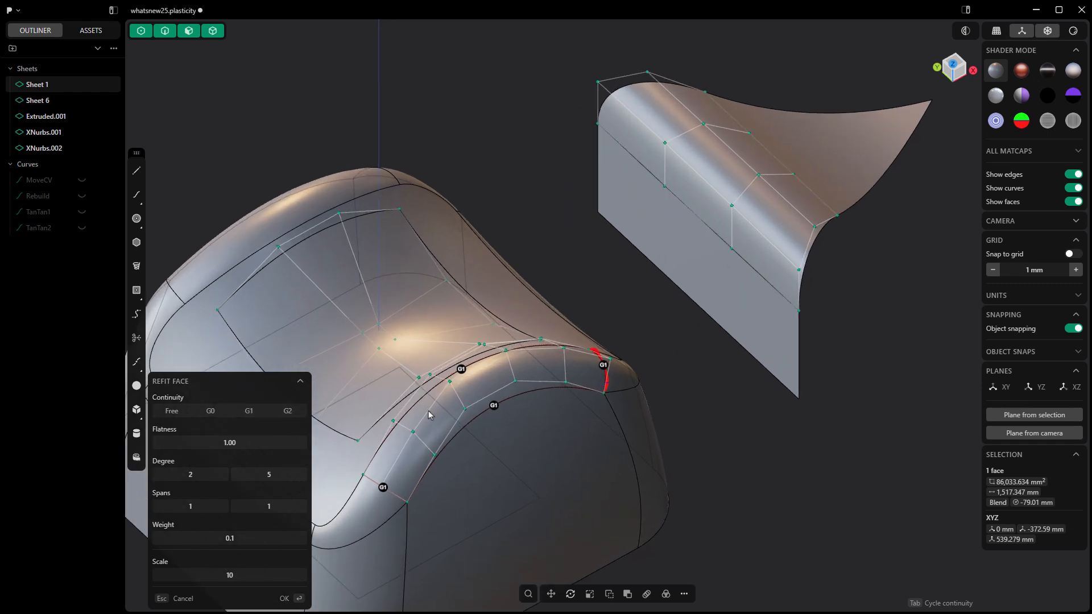
middle_click_drag(442, 414, 540, 354)
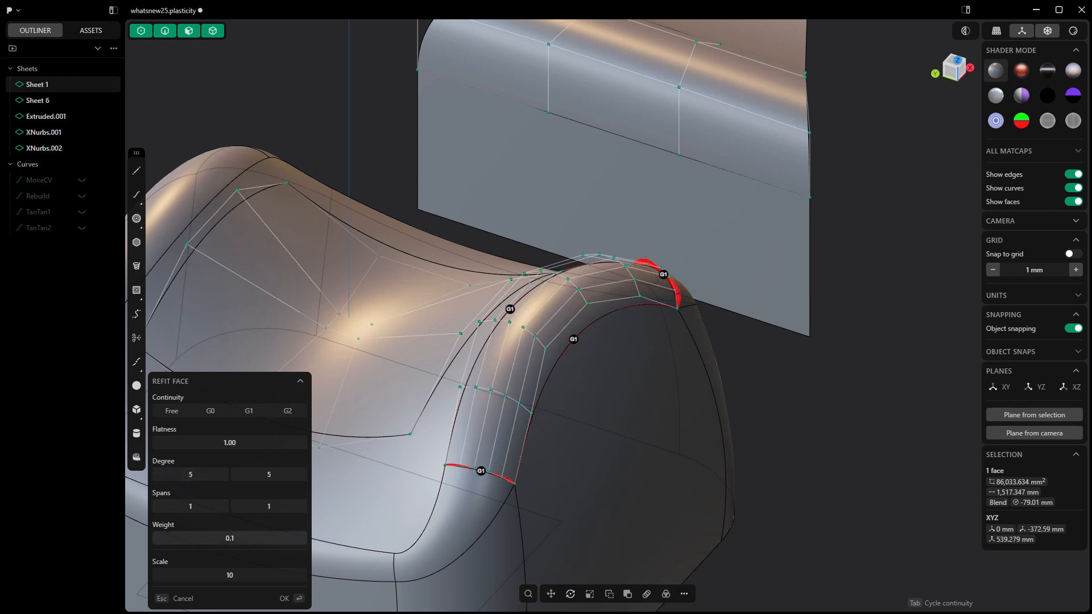
left_click_drag(229, 538, 224, 538)
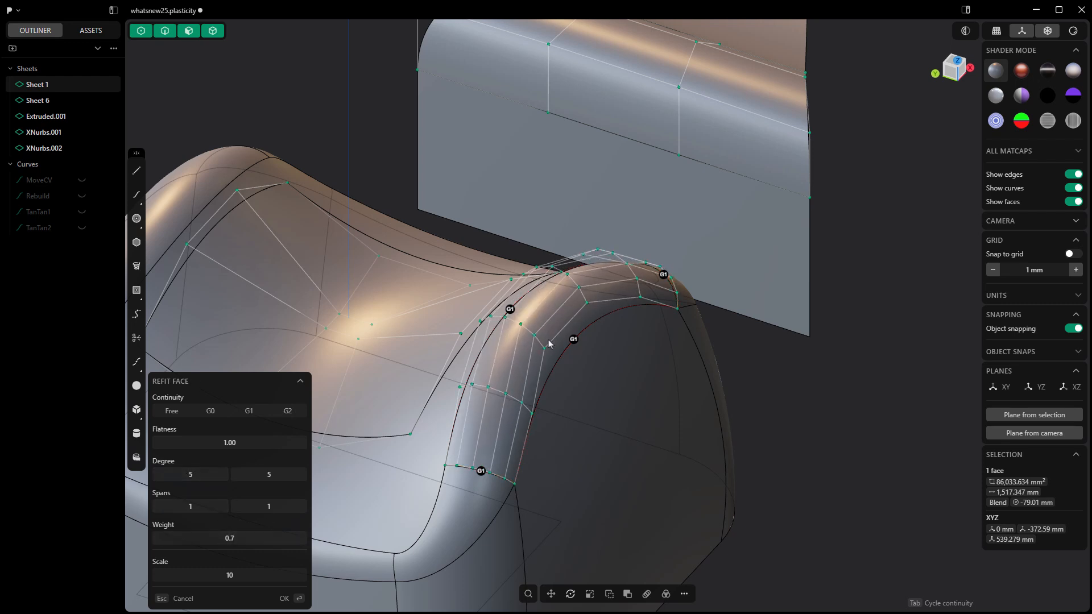
key("Return")
Hide Sheet 1 to examine the opening in the body, and show the sheet again.
middle_click_drag(616, 358, 791, 338)
left_click(794, 338)
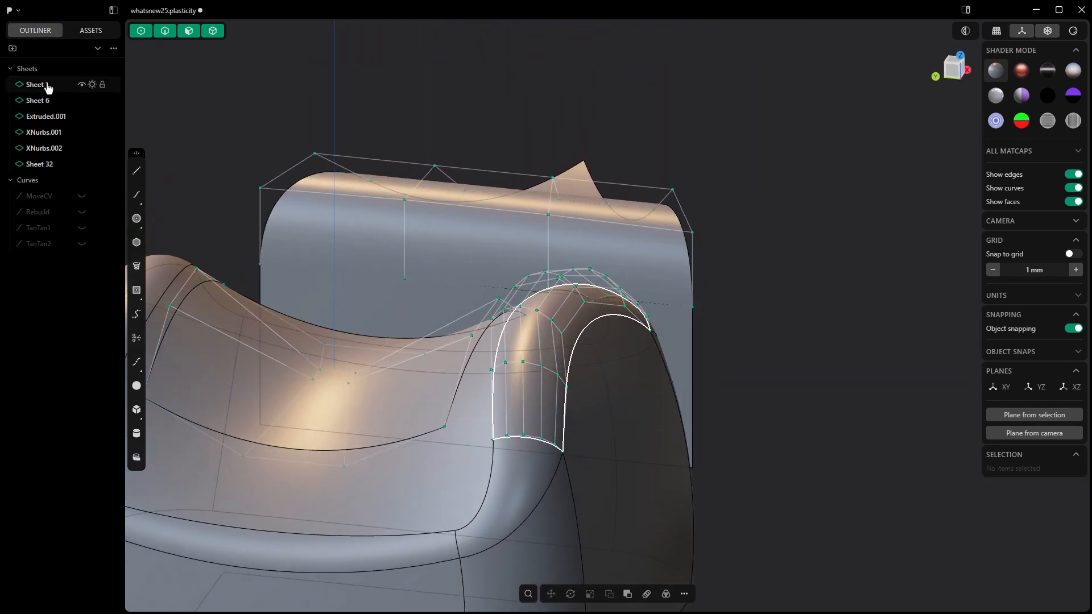
left_click(93, 85)
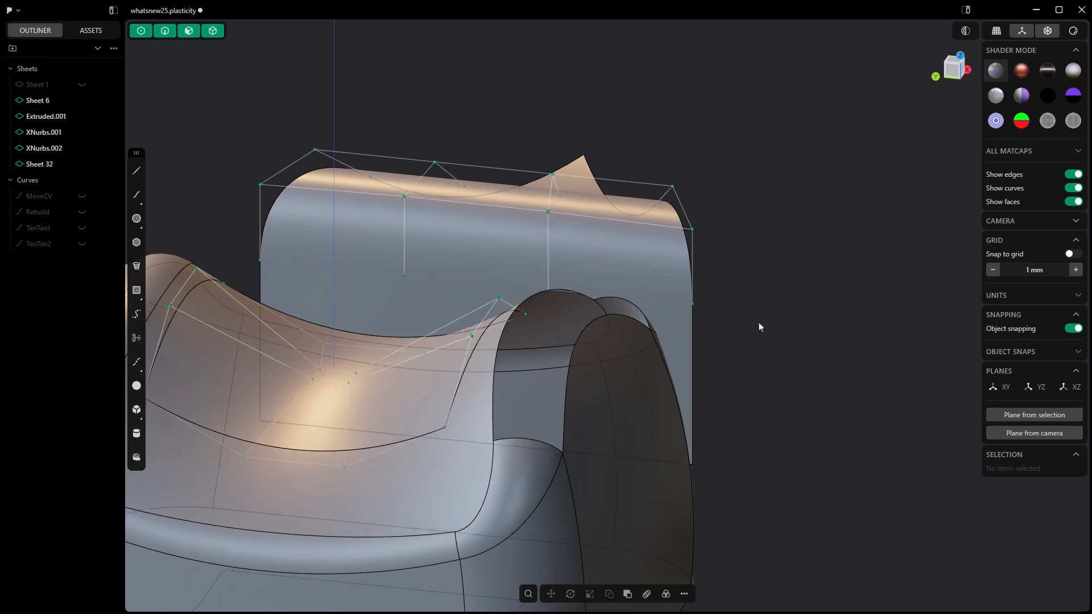
middle_click_drag(760, 324, 620, 268)
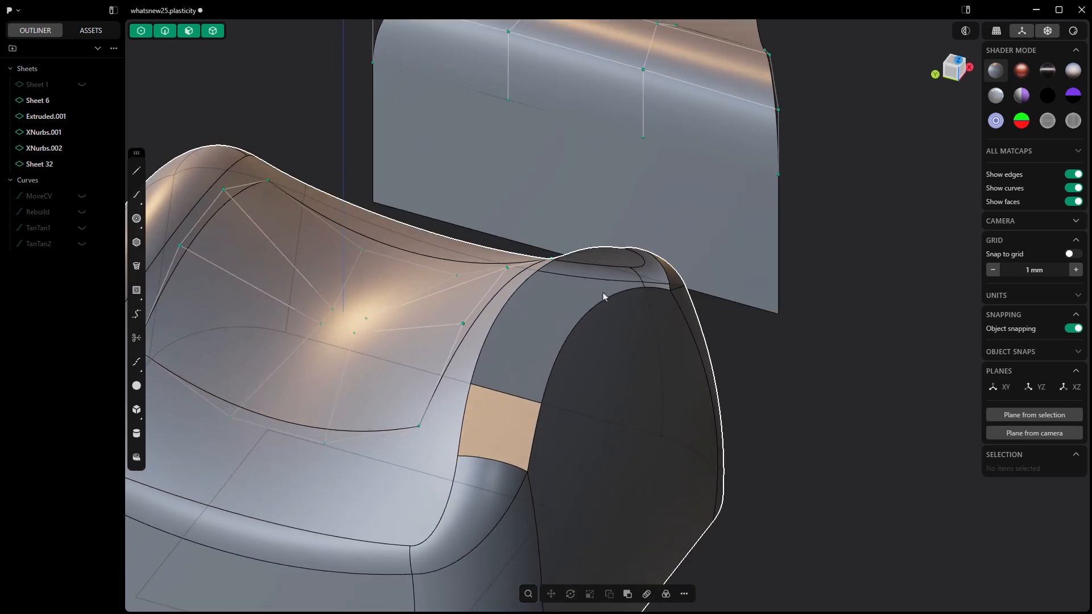
left_click(81, 86)
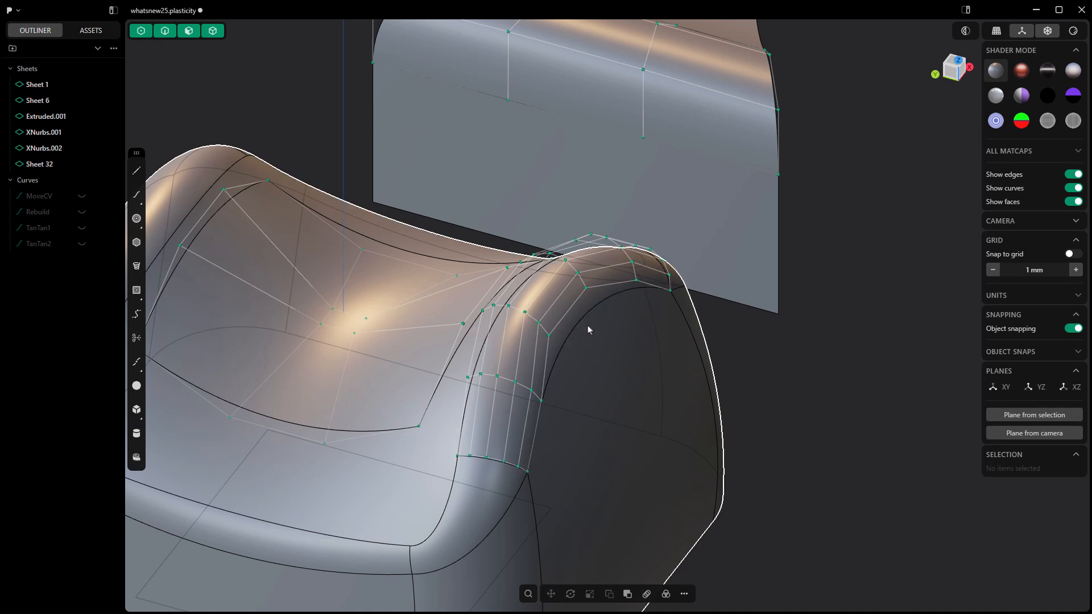
Try to raise the topmost control vertex of the separate refitted patch 30.1 mm along Z with proportional editing set to All.
middle_click_drag(588, 325, 540, 315)
middle_click_drag(651, 176, 579, 148, "shift")
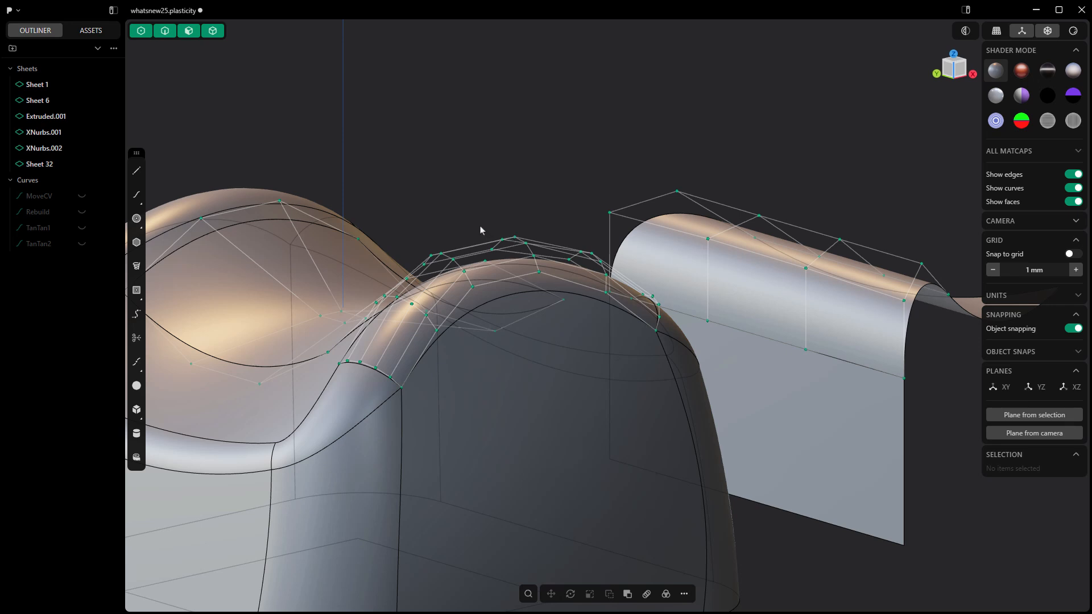
left_click(515, 237)
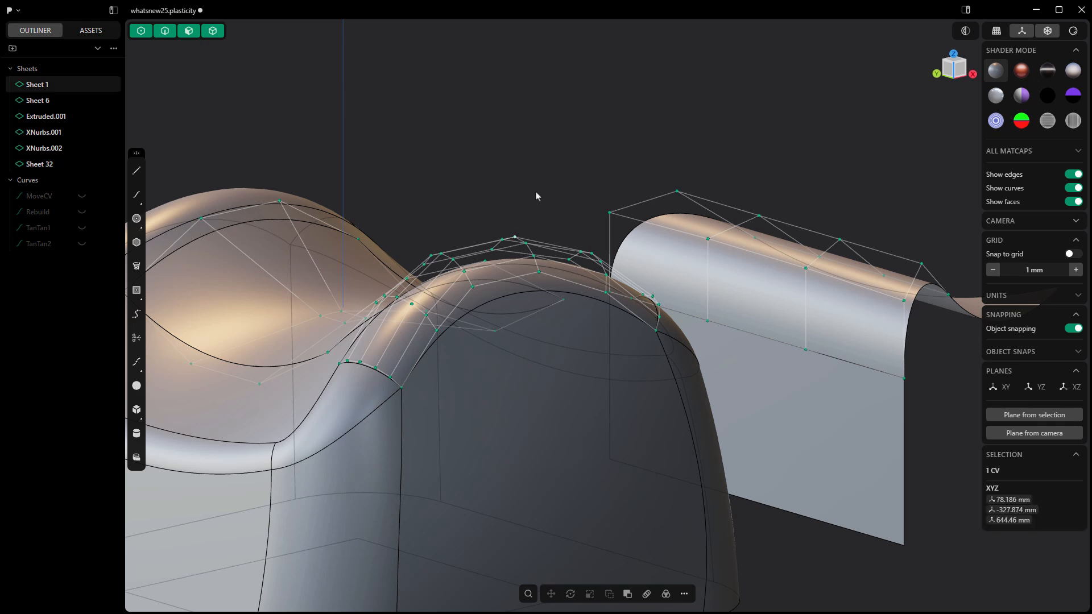
key("g")
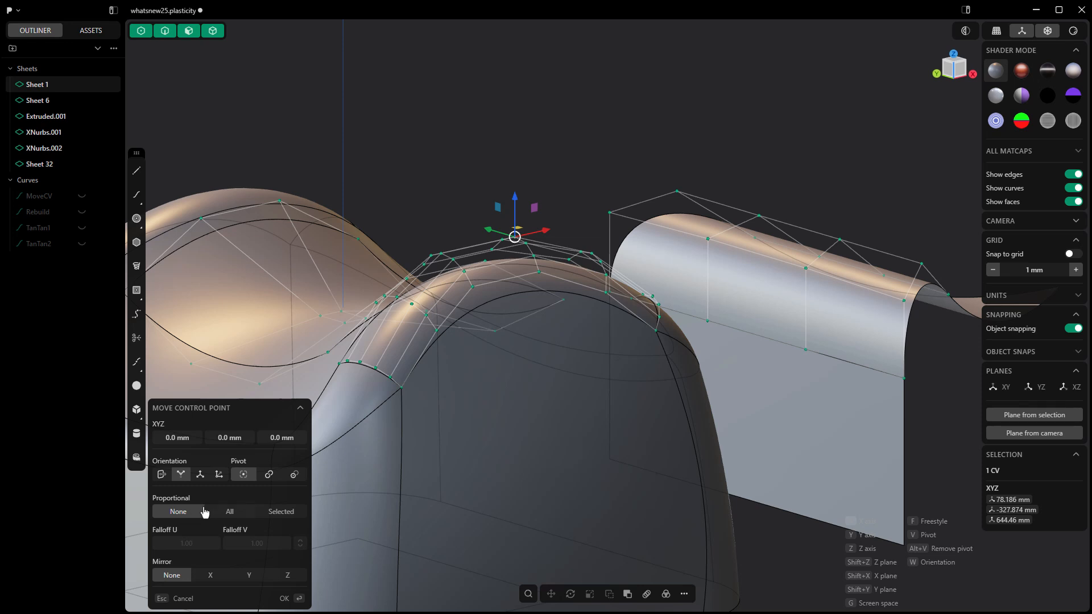
left_click_drag(516, 201, 517, 106)
left_click(230, 511)
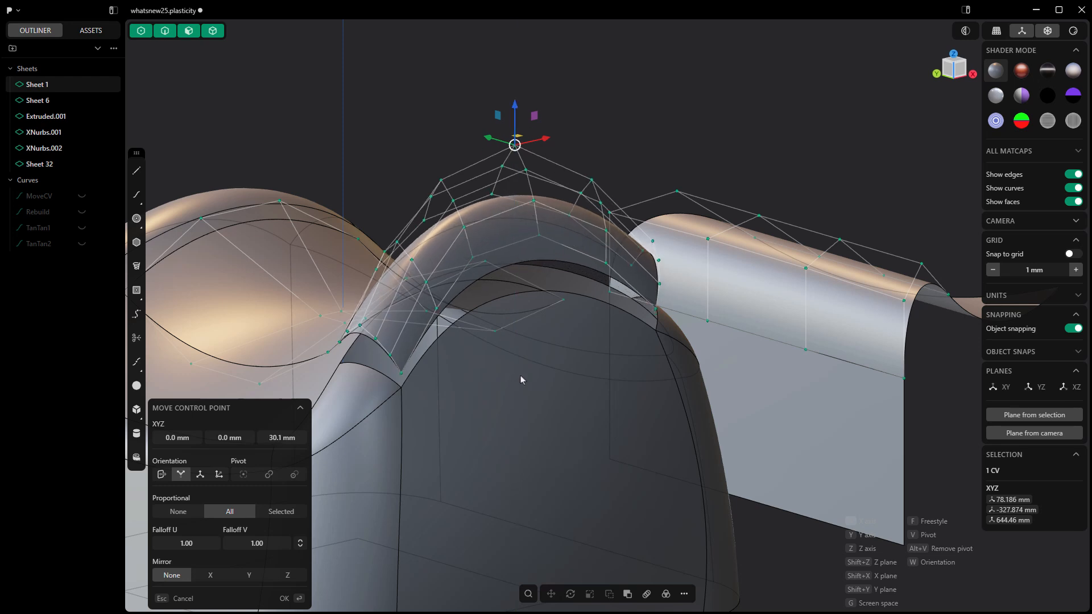
key("Escape")
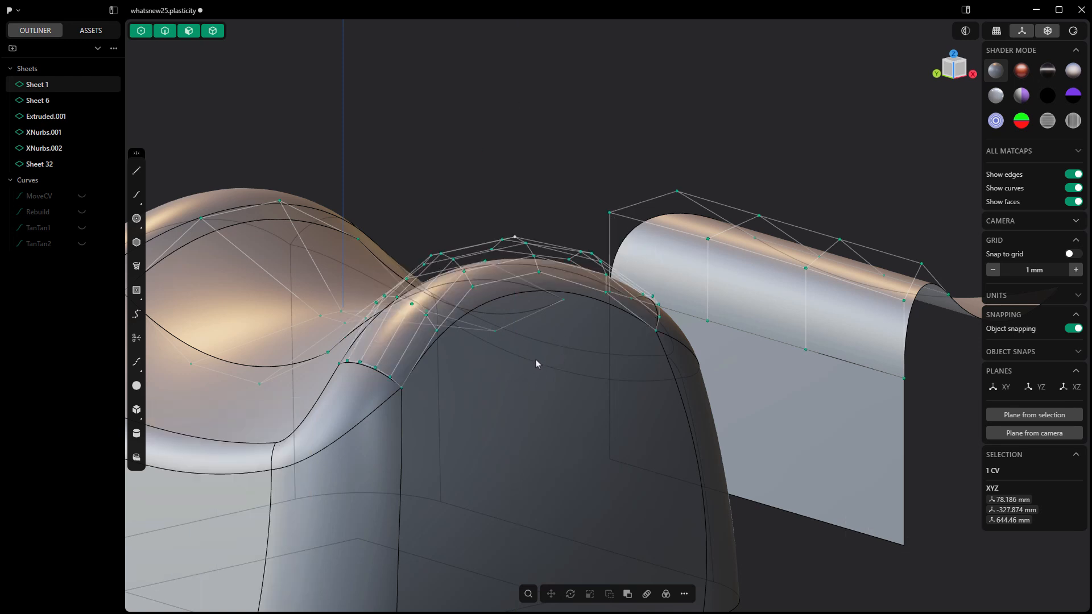
Join the refitted patch with the surrounding body sheet.
left_click(582, 207)
left_click(564, 281)
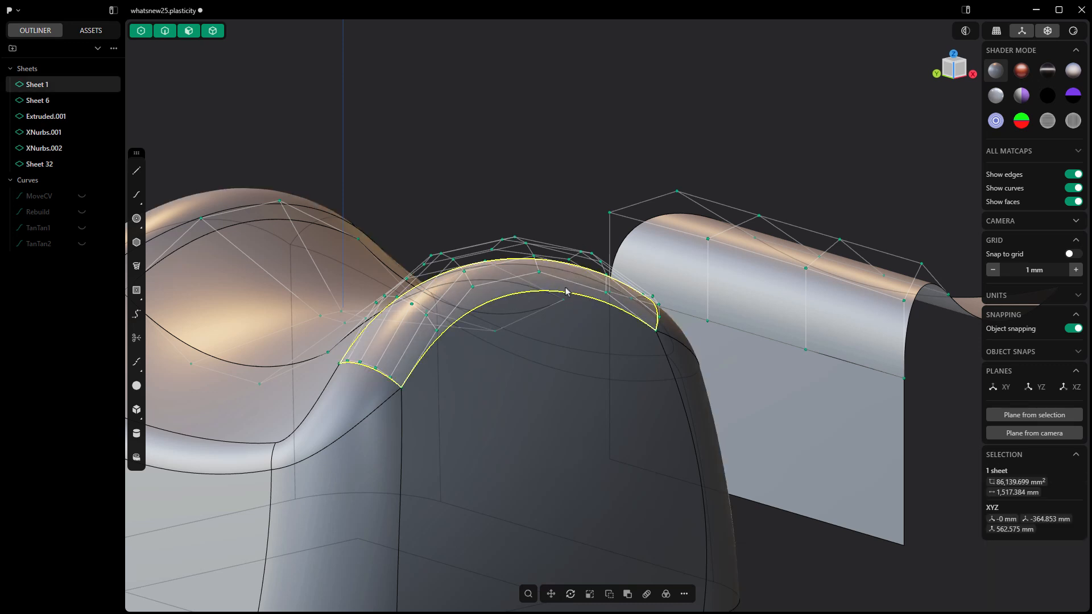
left_click(568, 327, "shift")
key("j")
left_click(541, 229)
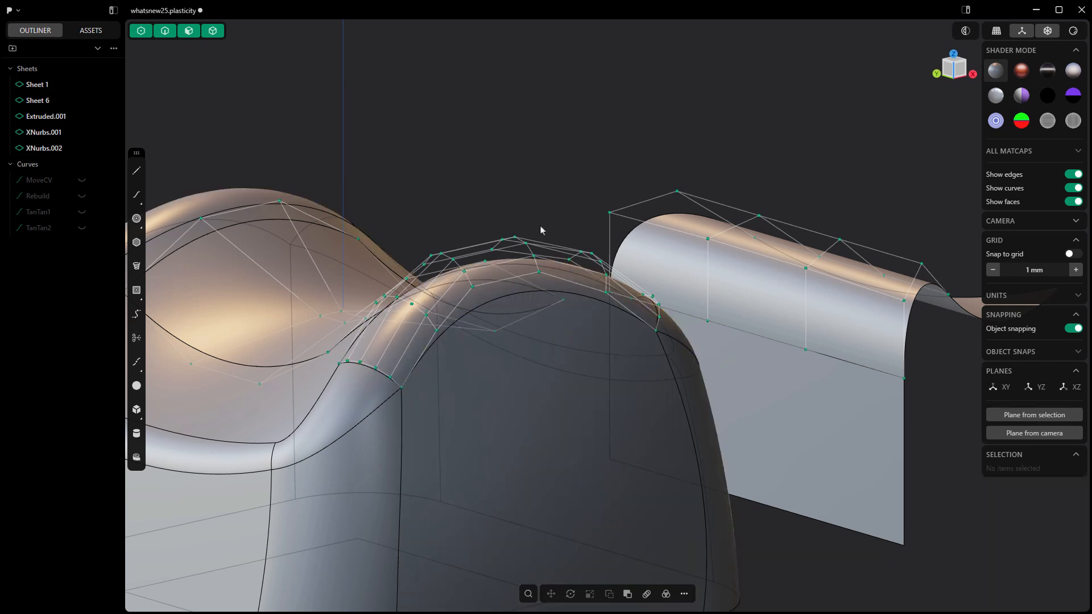
Try to raise the same control vertex on the joined body 41.35 mm along Z with proportional editing set to All.
left_click(515, 238)
key("g")
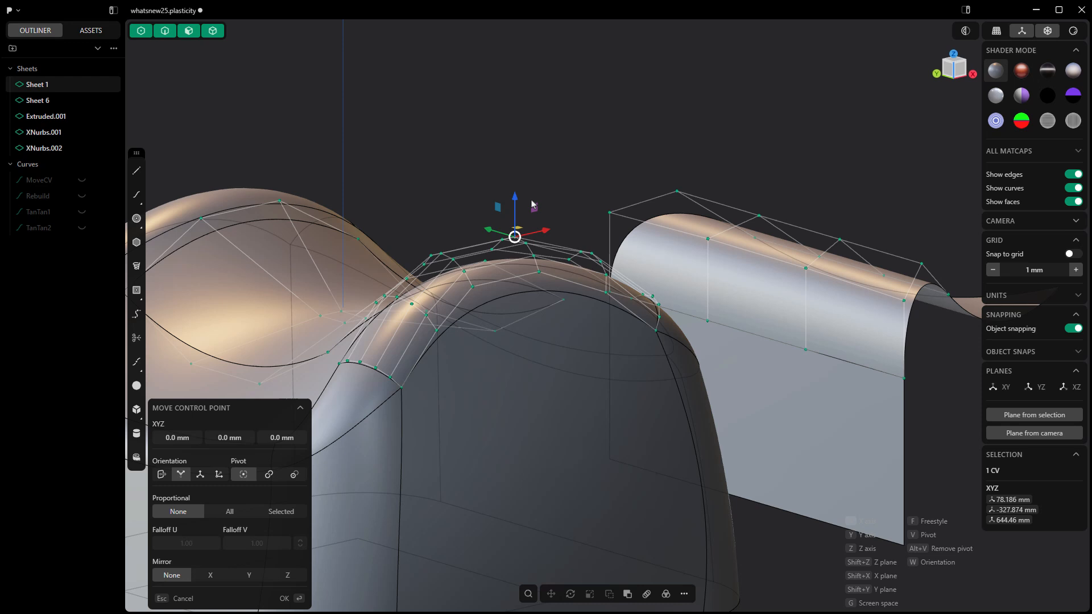
left_click(230, 511)
left_click_drag(515, 199, 516, 172)
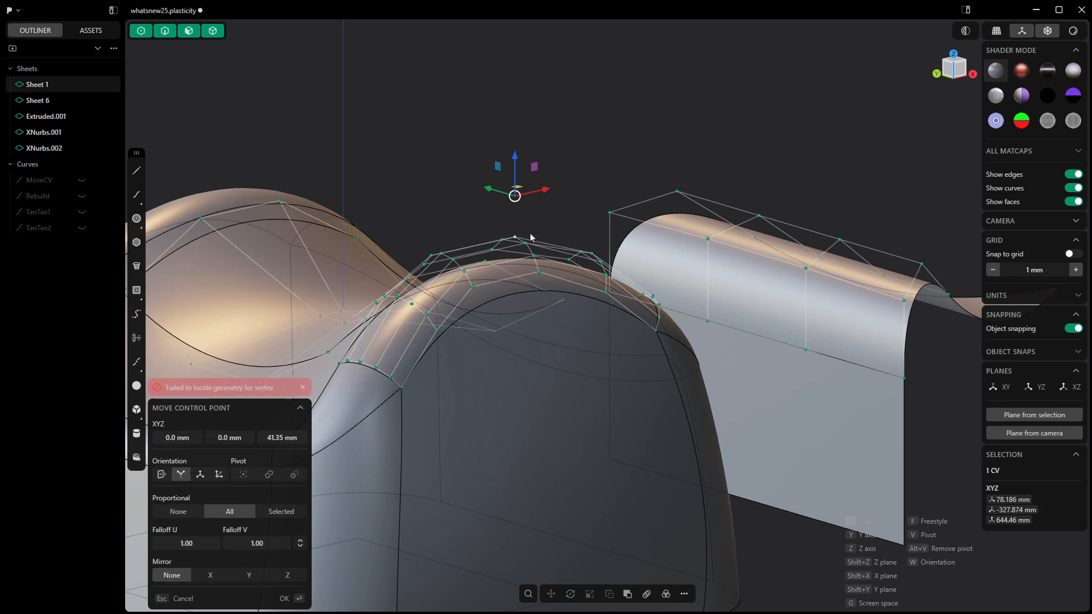
Show the MoveCV curve and move its upper-right control point 132.86 mm along X and 15.08 mm along Z with proportional editing set to All.
left_click(92, 181)
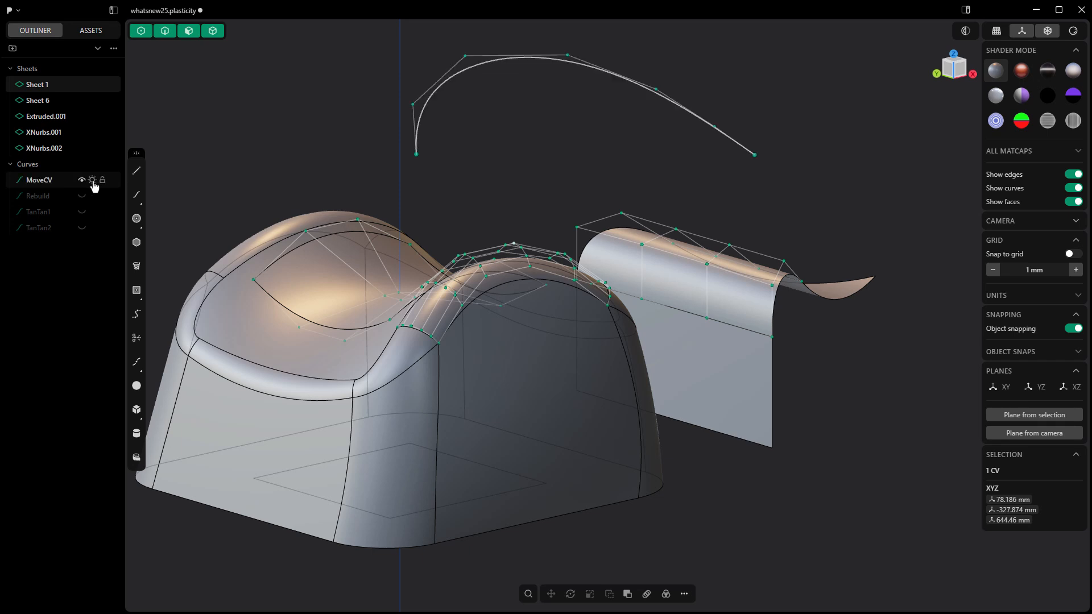
middle_click_drag(565, 129, 551, 185, "shift")
left_click(554, 113)
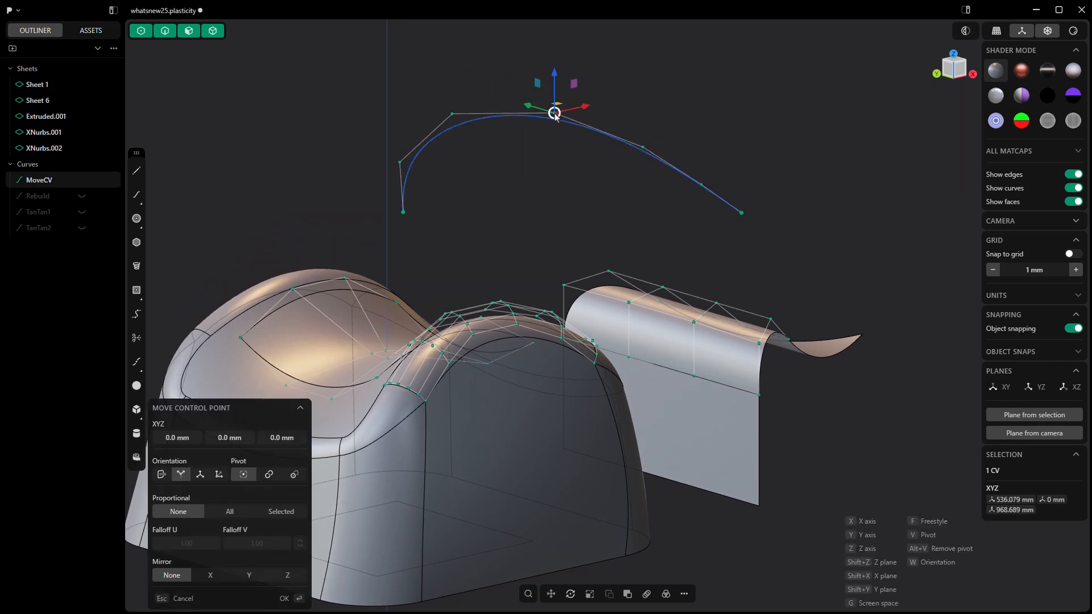
left_click(228, 512)
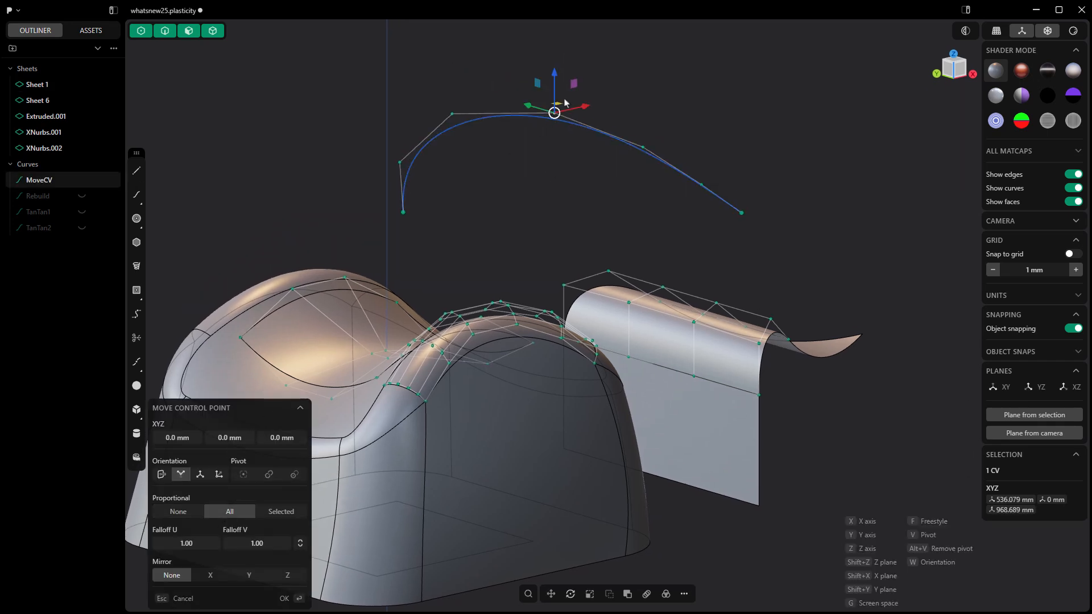
left_click_drag(565, 102, 595, 126)
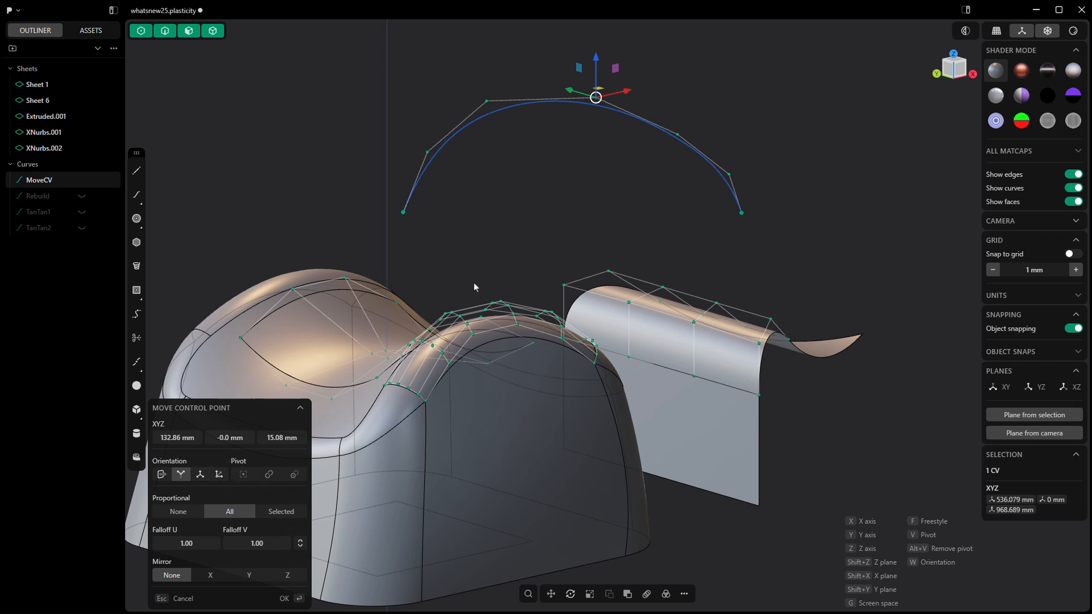
key("Return")
Start Move on Sheet 1, place a custom pivot at the vertex on its lower front edge, and remove that pivot.
middle_click_drag(494, 221, 483, 250)
left_click(413, 211)
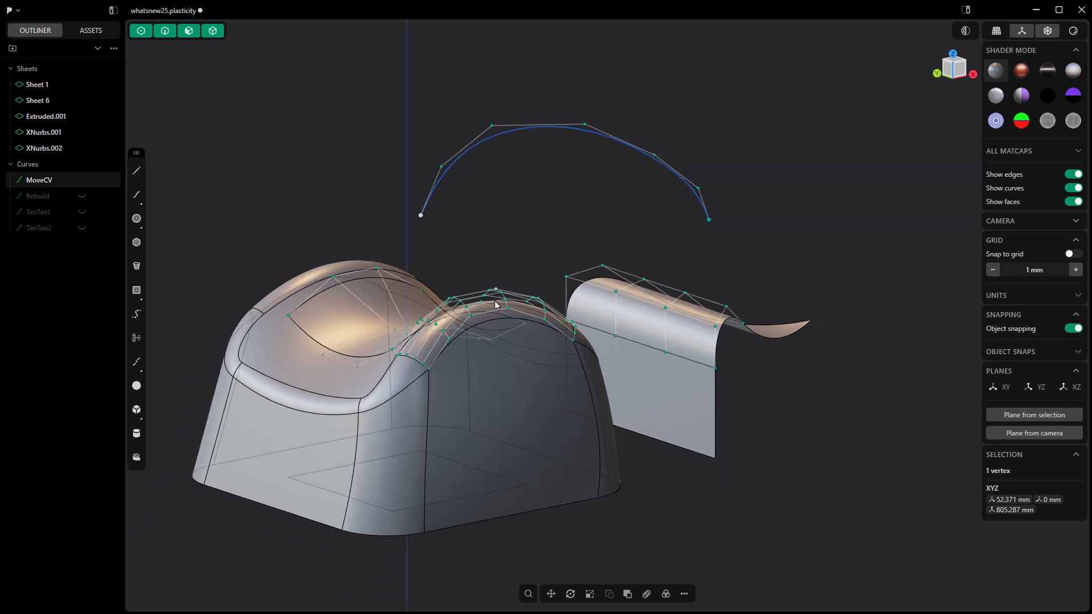
left_click(504, 421)
key("g")
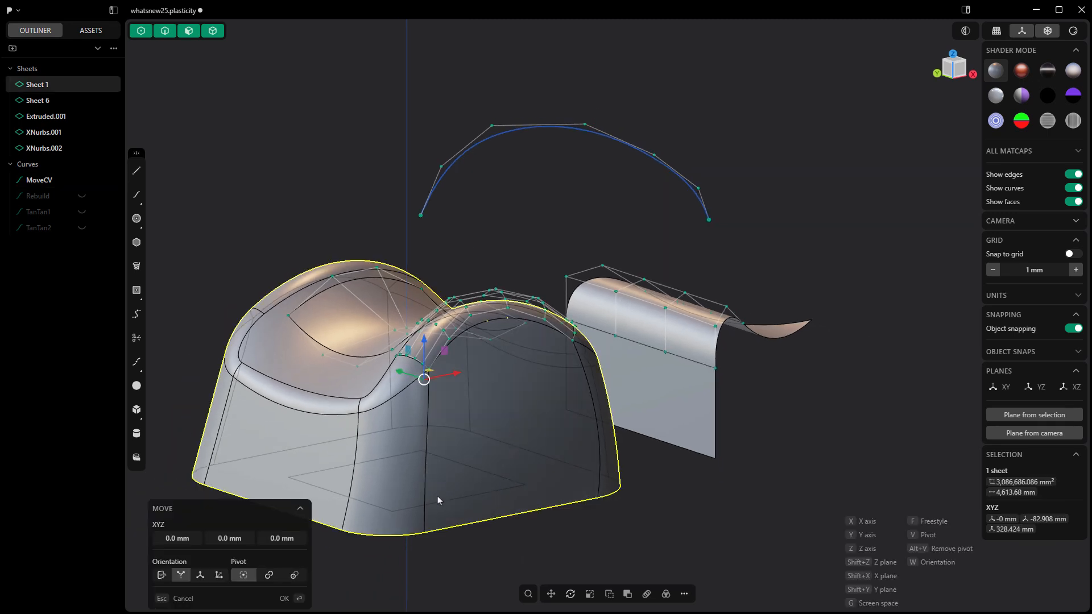
key("v")
left_click(425, 531)
scroll(511, 447, "down", 3)
mouse_move(518, 502)
middle_mouse_down()
mouse_move(510, 508)
mouse_move(520, 512)
middle_mouse_up()
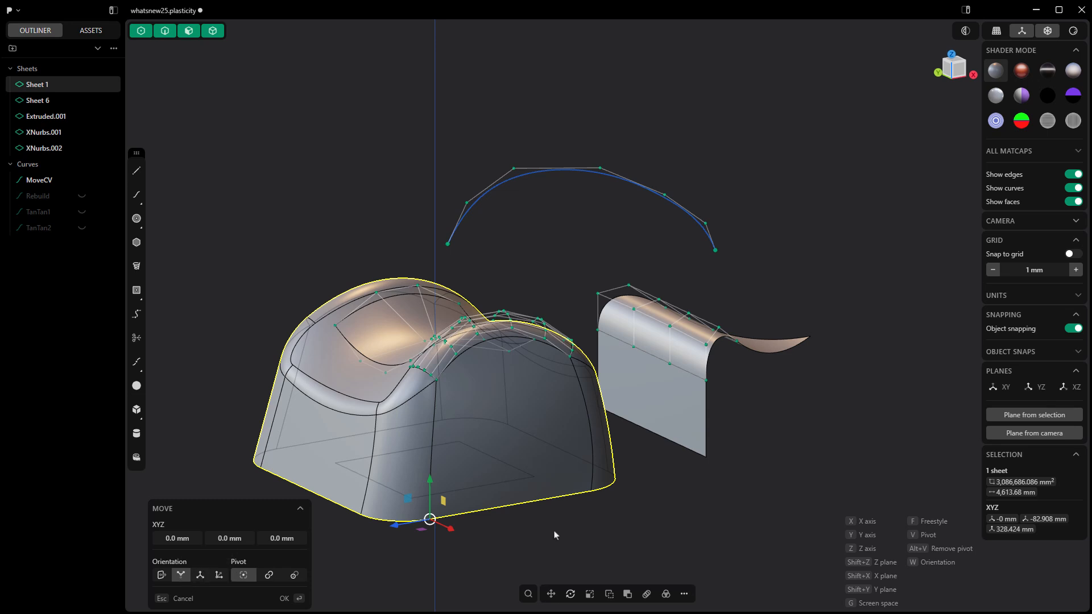
key("alt+v")
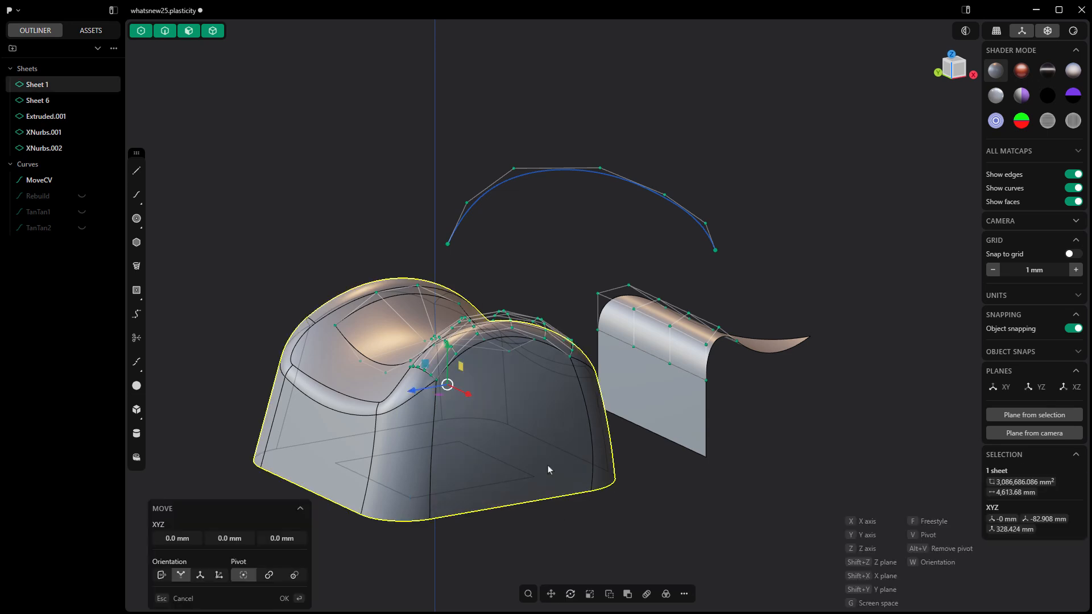
Place the Move pivot at the same lower-edge vertex, remove it, recall it with the third Pivot option, and leave Sheet 1 unmoved.
key("v")
left_click(431, 519)
key("alt+v")
middle_click_drag(526, 538, 478, 549)
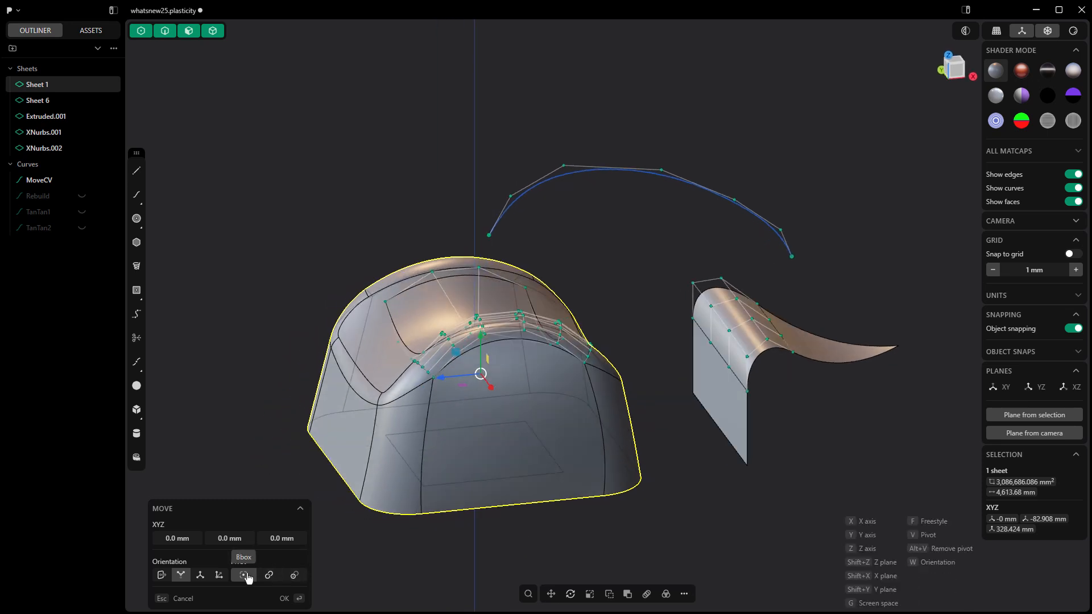
left_click(294, 575)
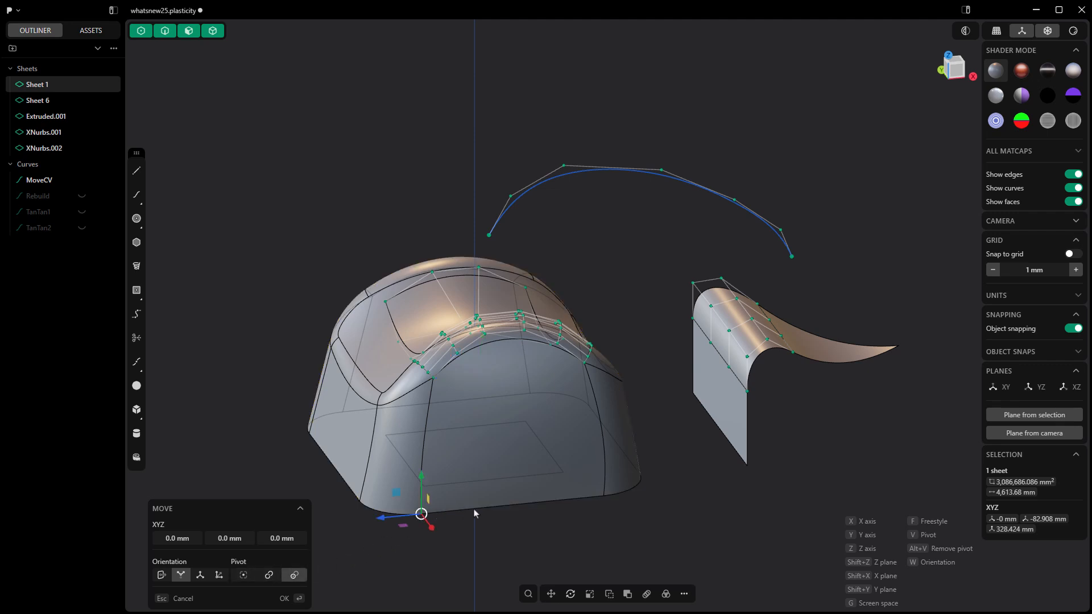
middle_click_drag(474, 513, 463, 483)
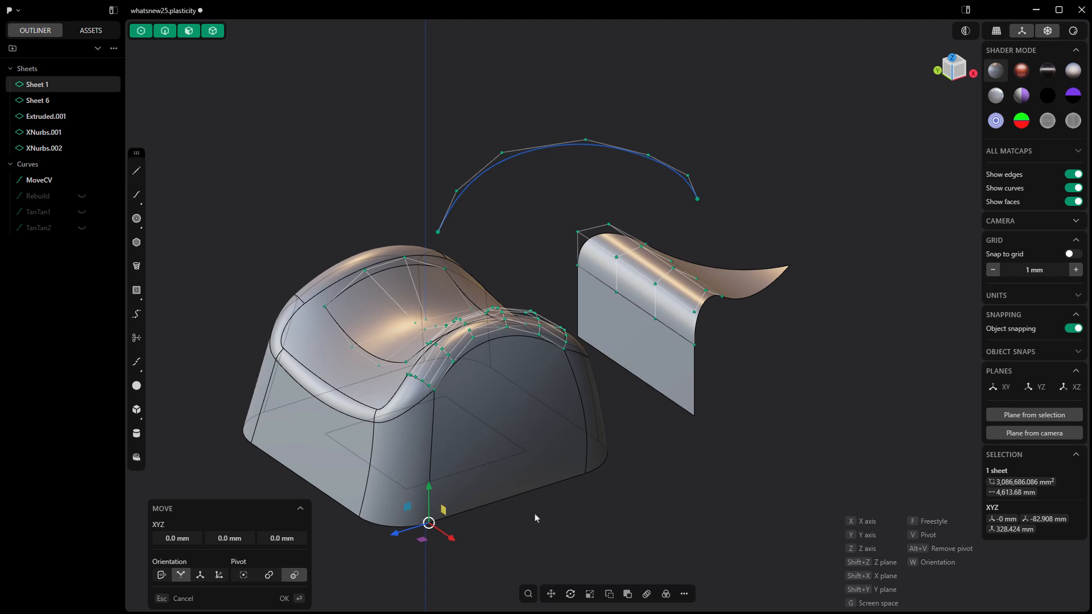
middle_click_drag(536, 516, 575, 490, "shift")
key("Escape")
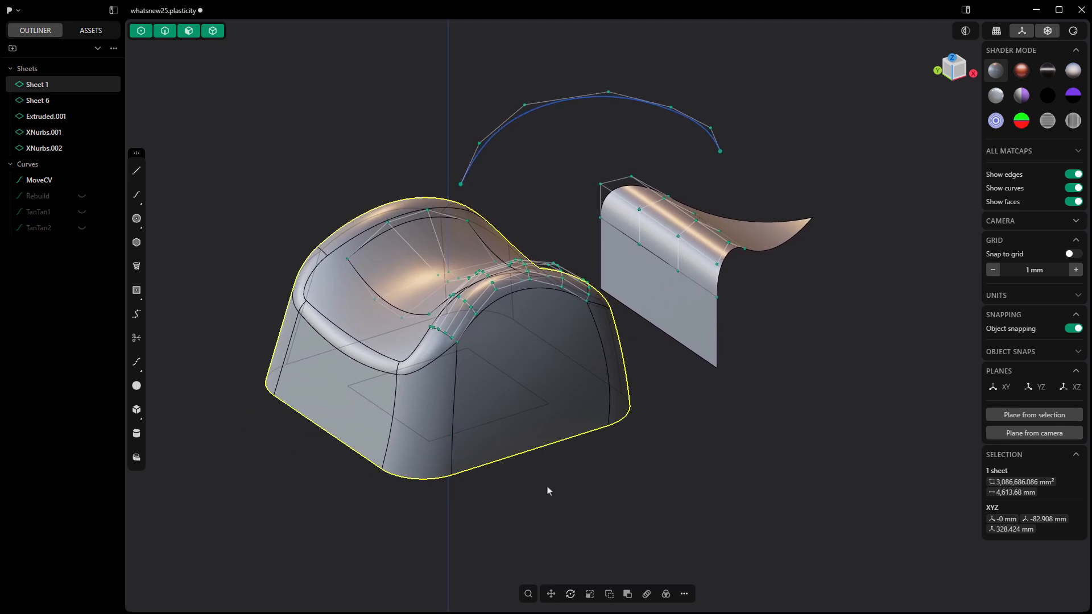
Examine the pivot location in the Rotate and Scale commands on Sheet 1 without transforming the sheet.
key("r")
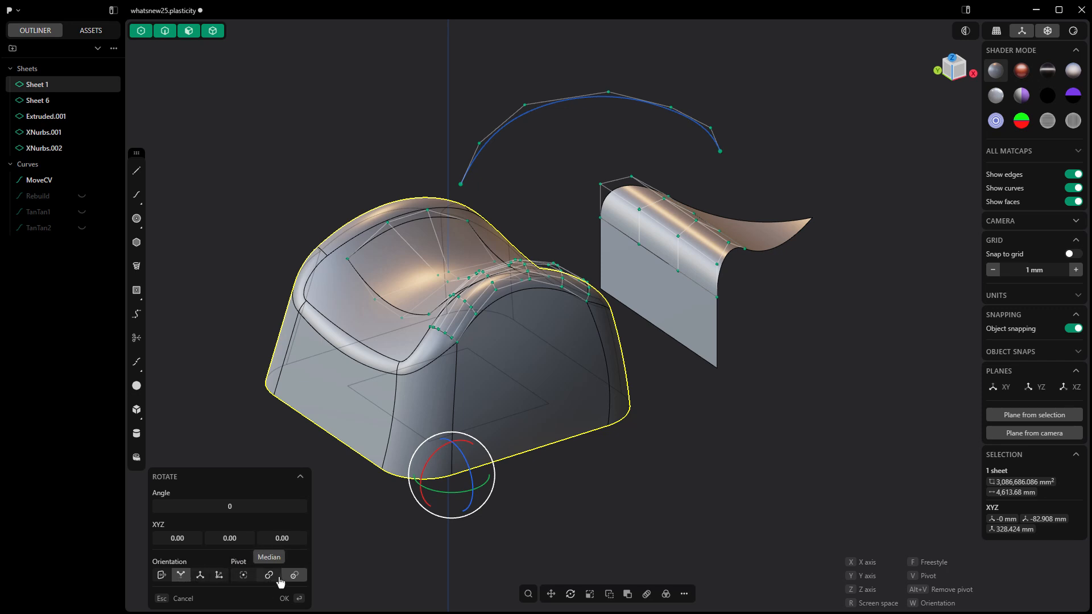
key("s")
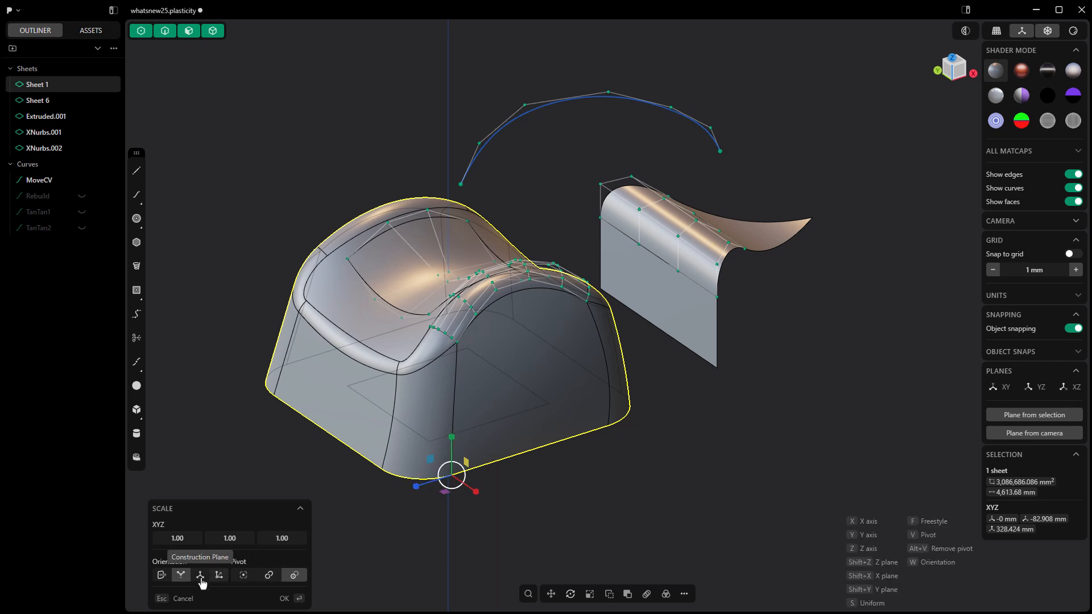
key("Escape")
key("Escape")
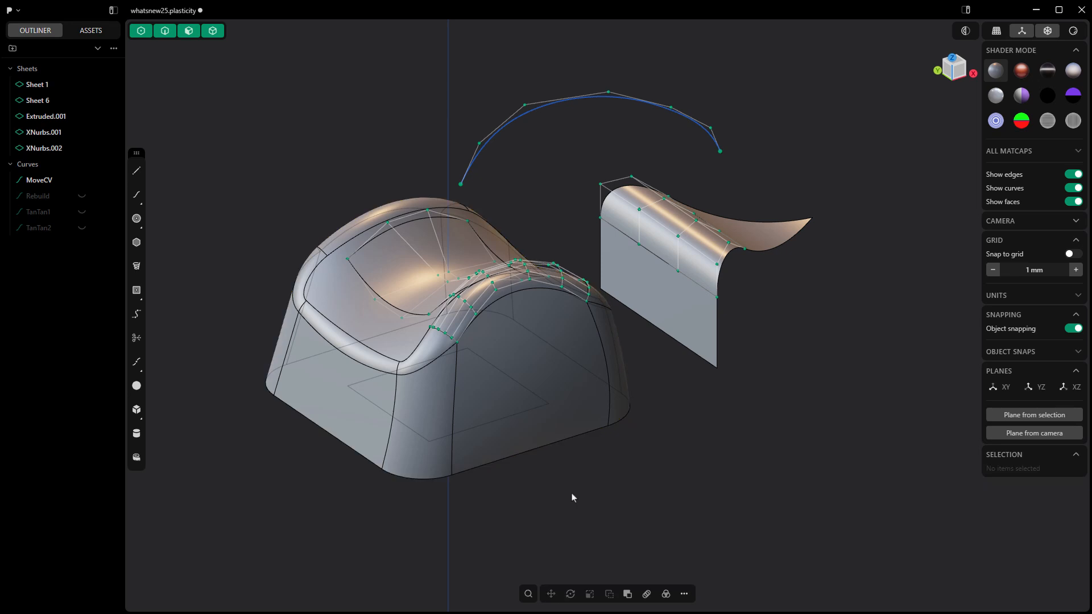
Hide the MoveCV curve.
middle_click_drag(463, 244, 470, 244)
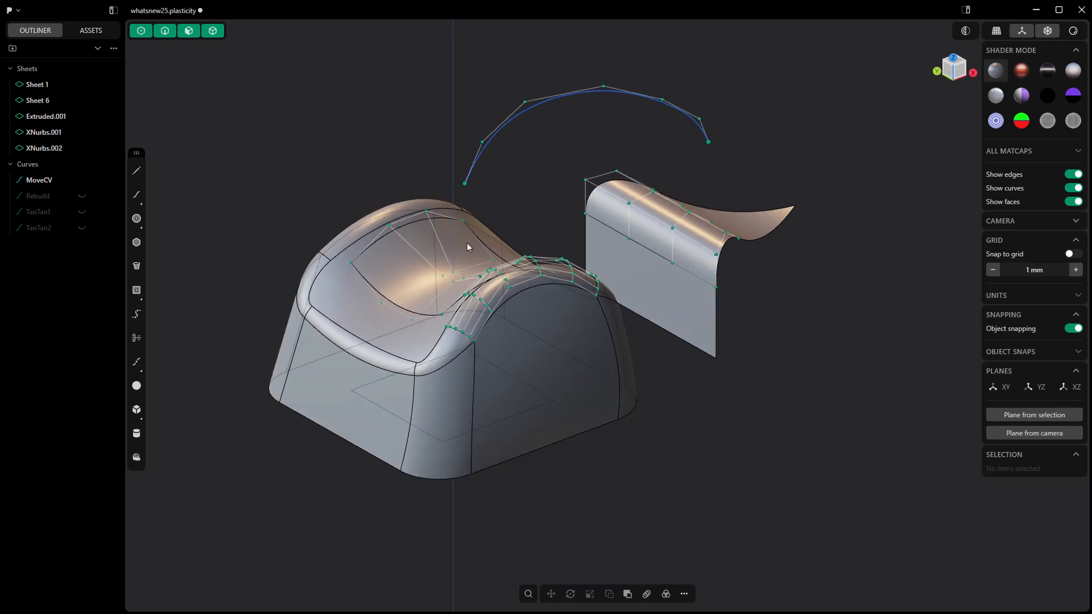
left_click(540, 107)
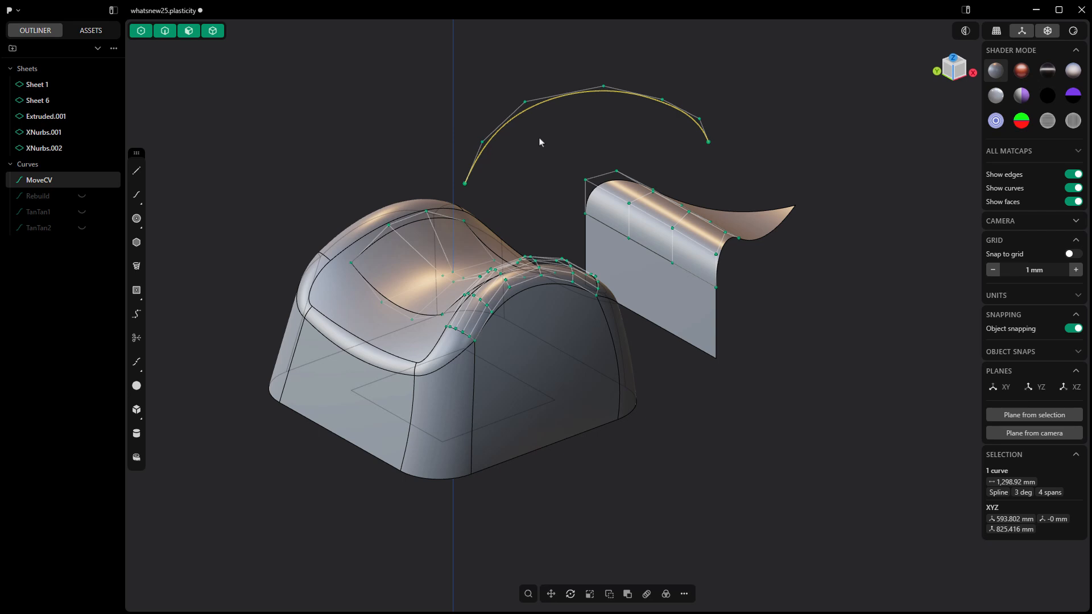
key("h")
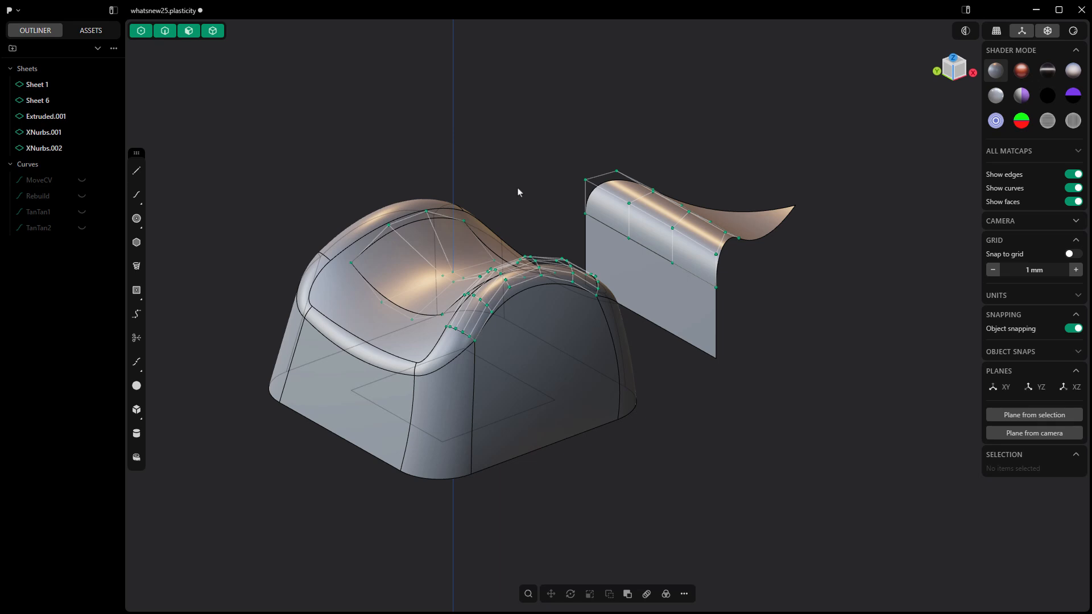
Apply Raise Degree to the planar side face of Sheet 1 to turn it into a 1 x 1 degree spline face with control points.
middle_click_drag(504, 223, 519, 224)
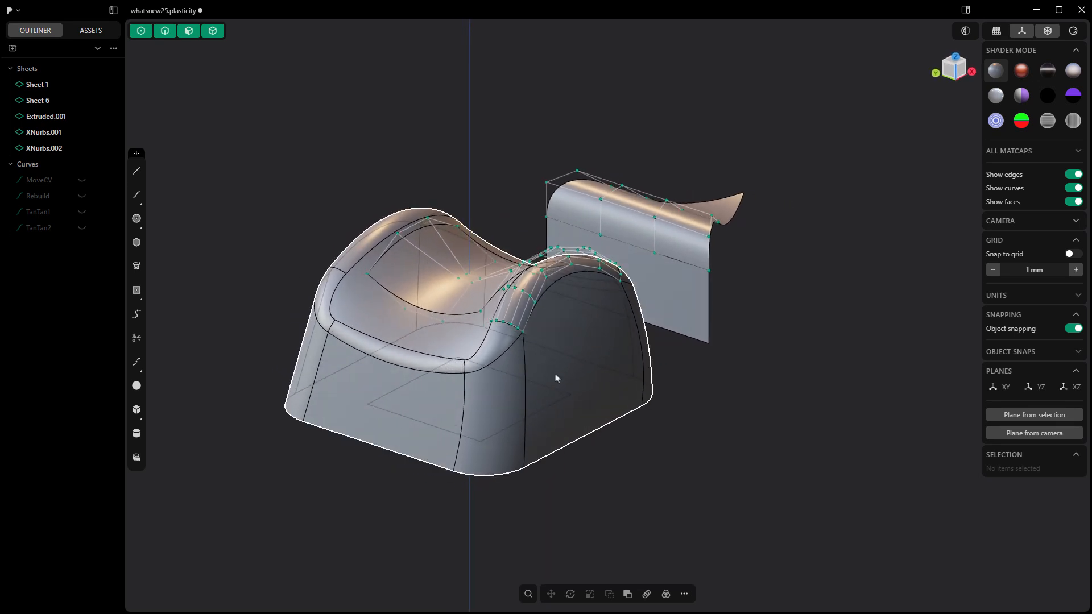
left_click(362, 426)
key("o")
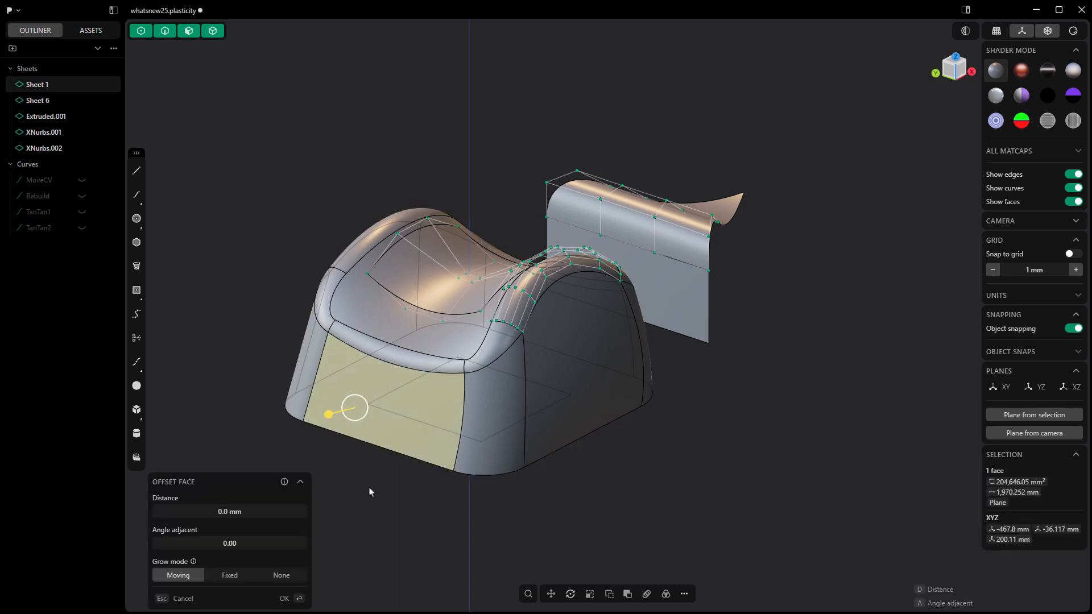
key("Escape")
left_click(377, 427)
key("o")
key("ctrl+p")
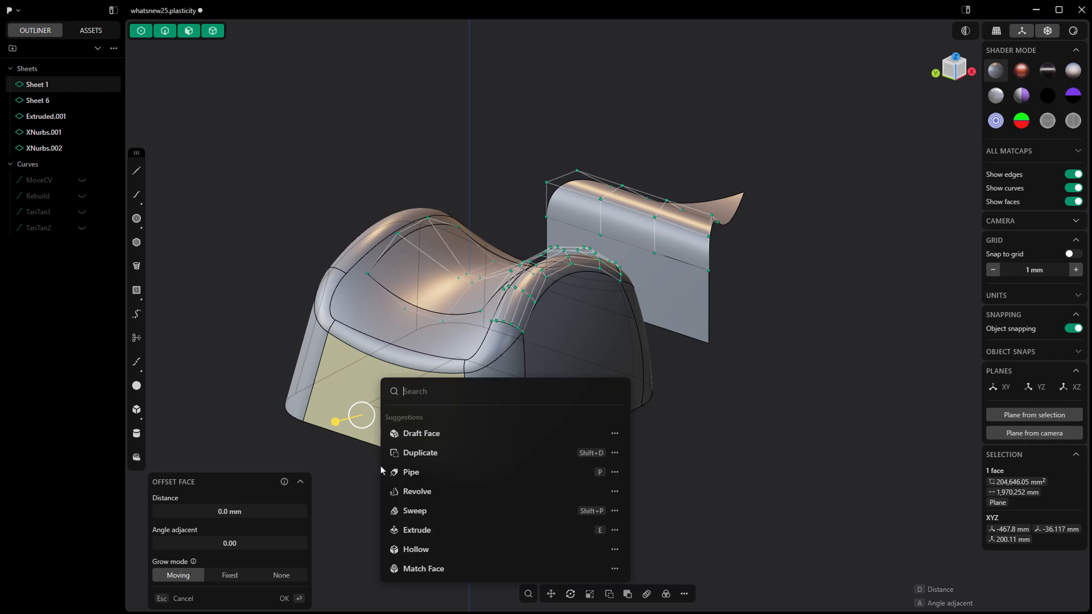
type("ras")
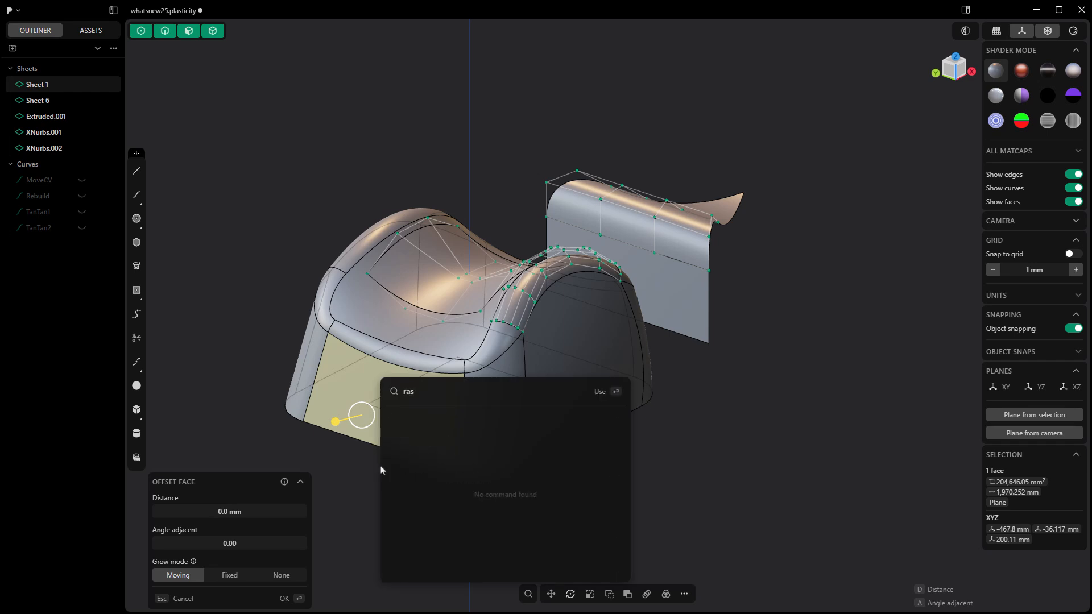
type("i")
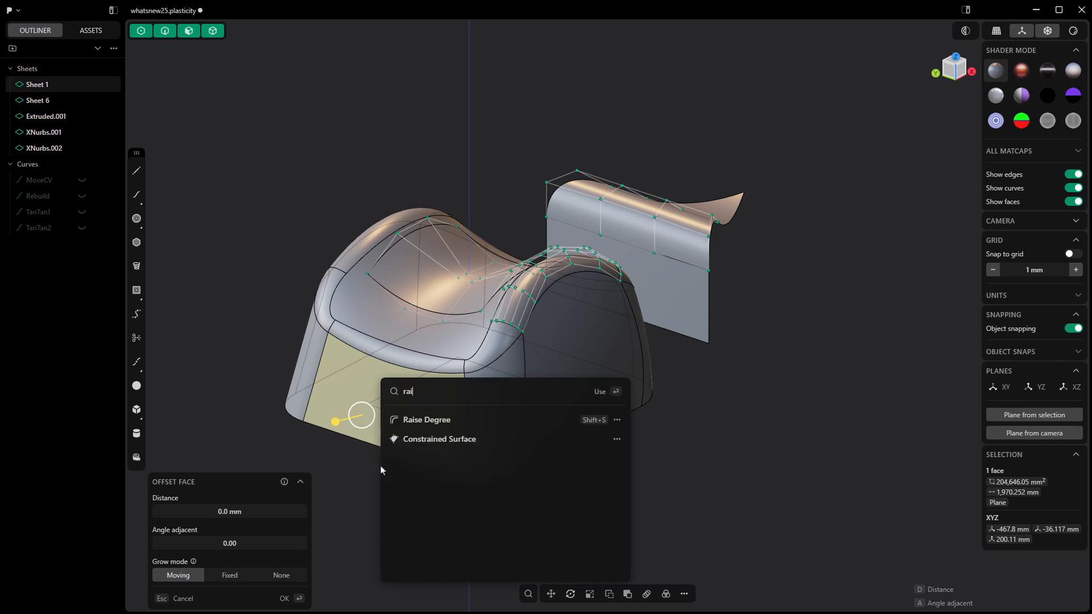
key("Return")
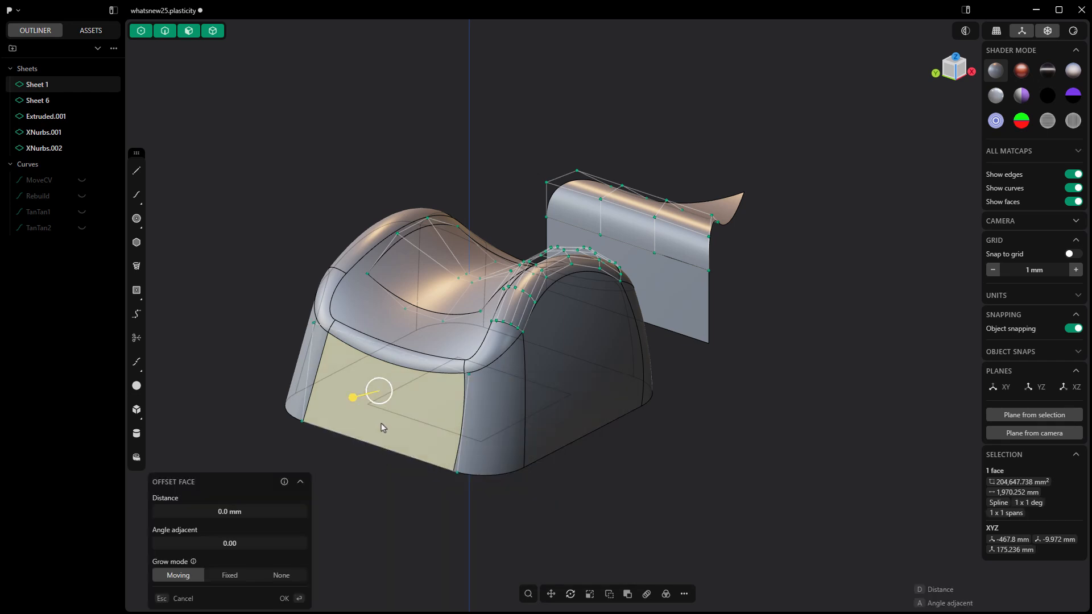
middle_click_drag(380, 426, 351, 409)
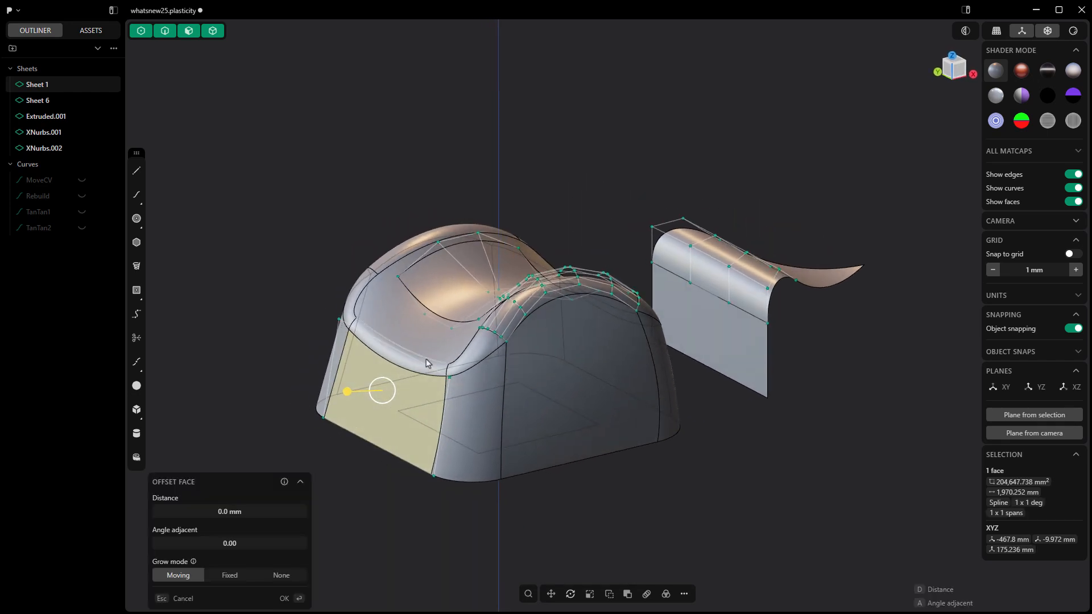
left_click(397, 483)
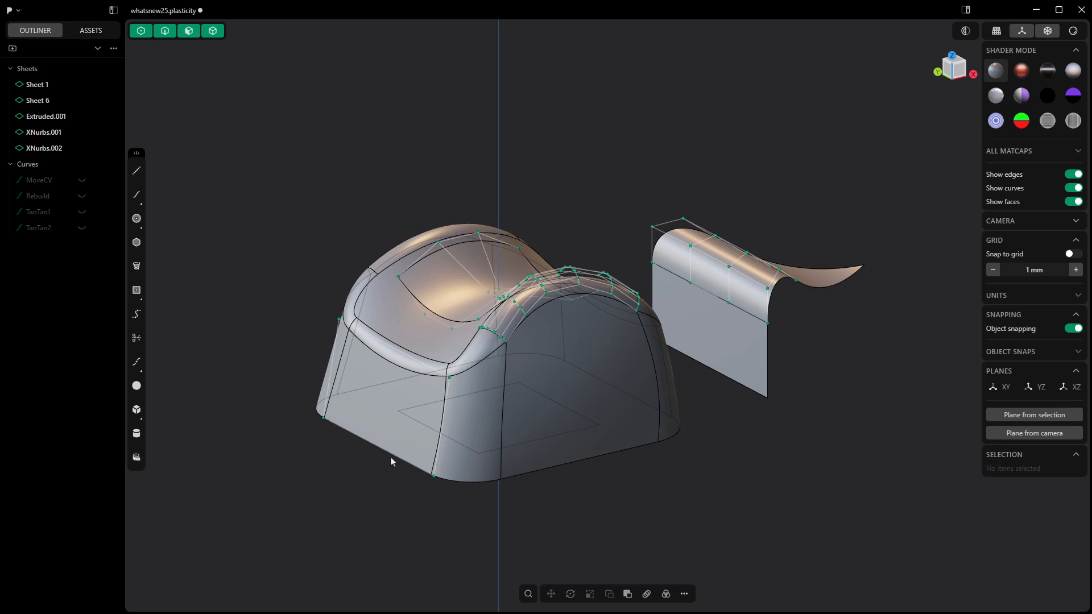
Raise the degree of the same side face to 2 x 2 and leave Offset Face without offsetting it.
middle_click_drag(391, 461, 394, 395)
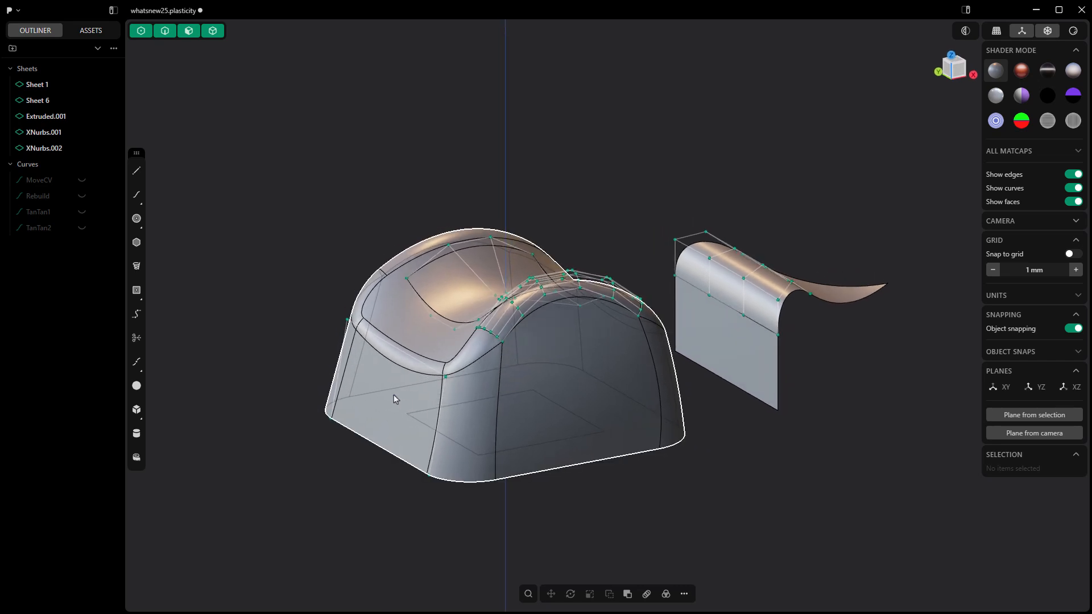
left_click(345, 322)
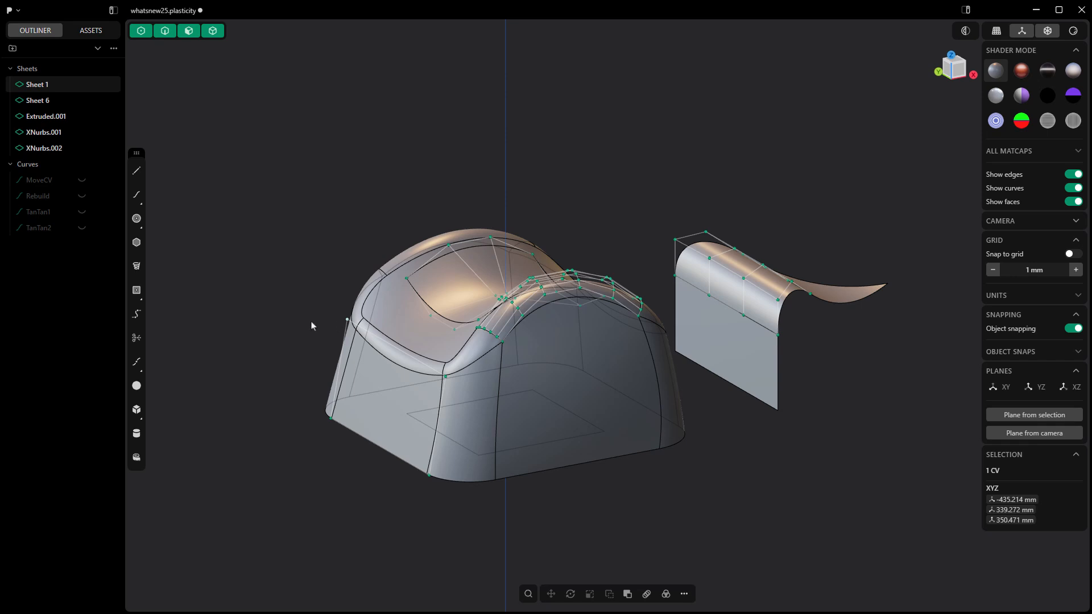
key("shift+r")
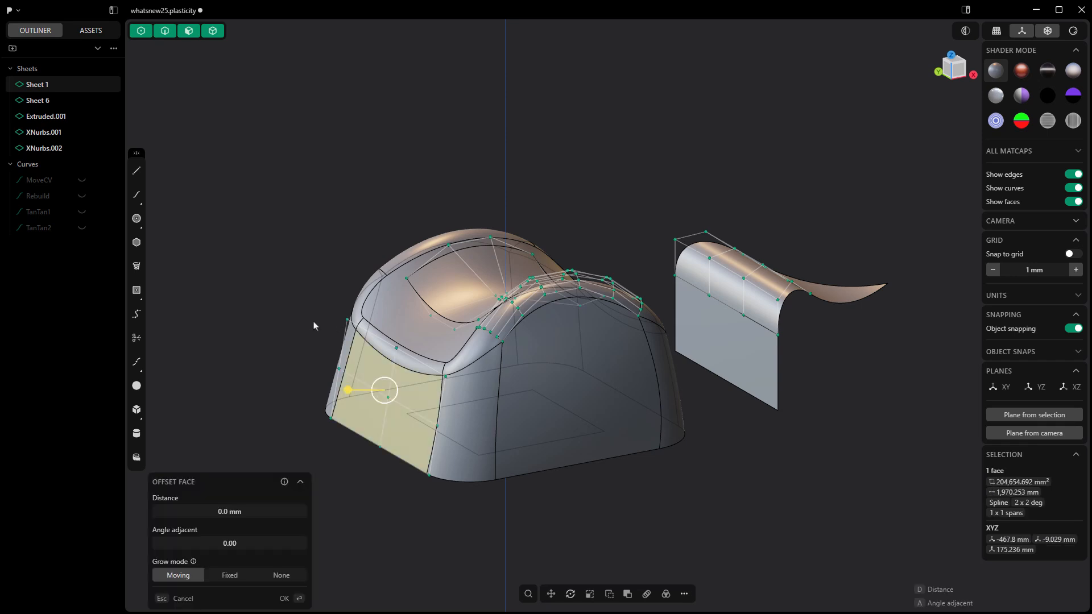
key("Escape")
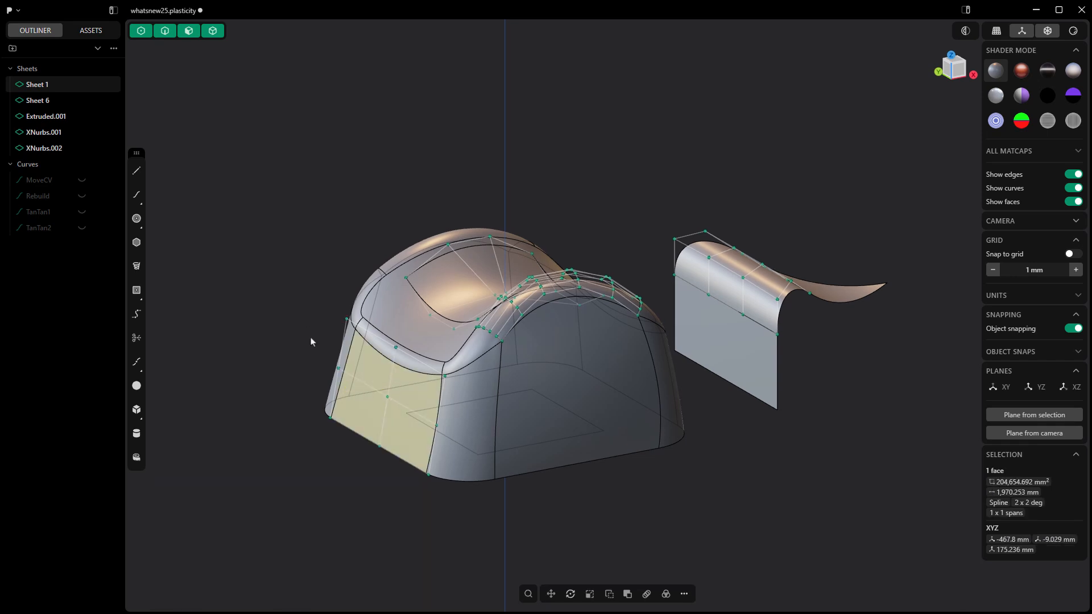
Try to move the side face's centre and upper-middle control vertices -194.12 mm along X with proportional editing set to None.
left_click(388, 397)
left_click(395, 348, "shift")
key("g")
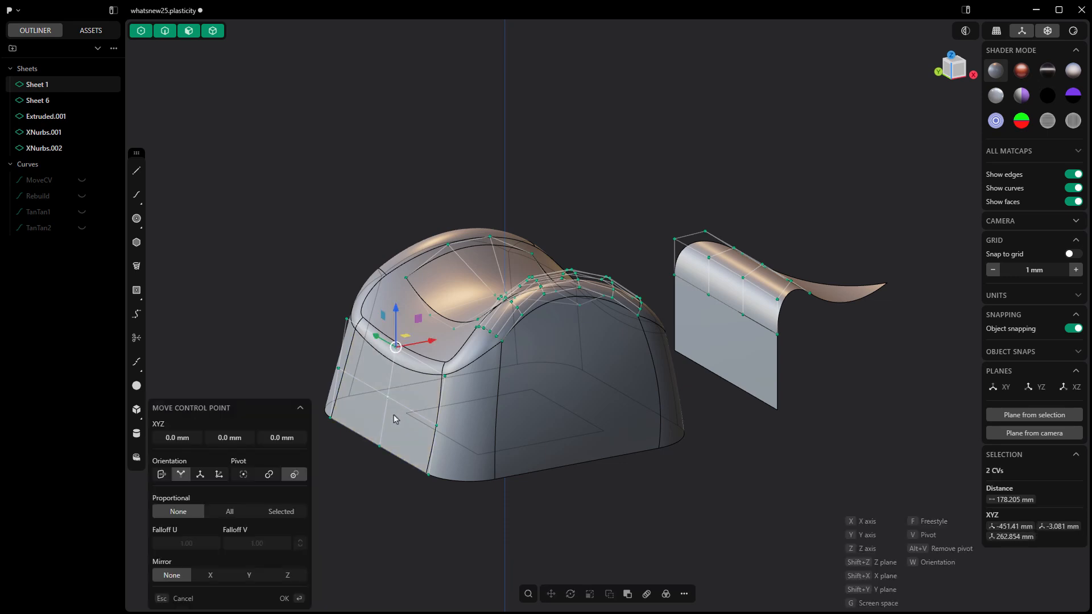
key("x")
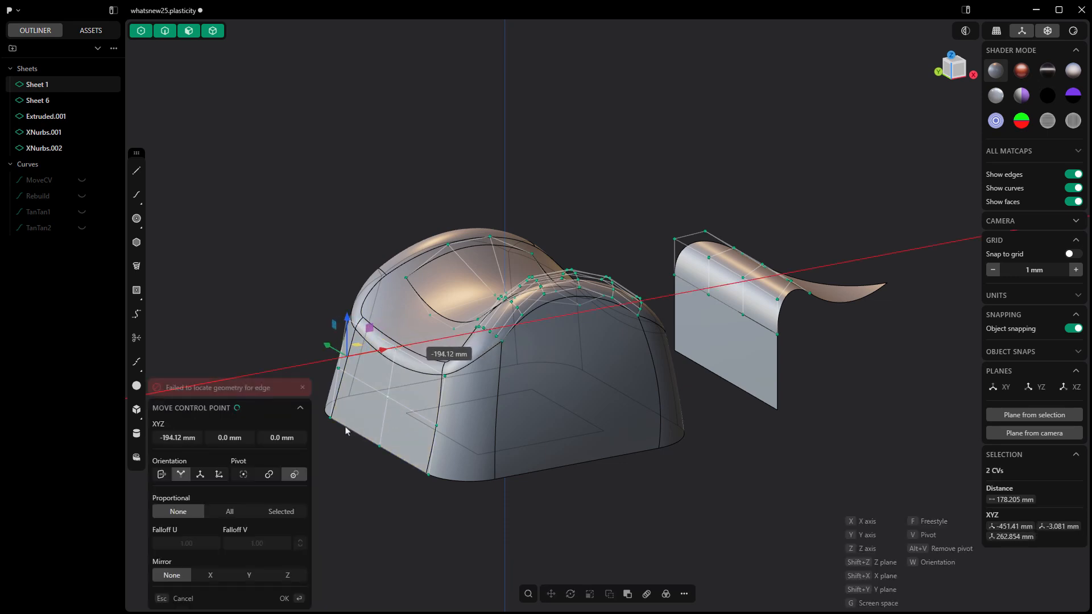
left_click(345, 430)
mouse_move(359, 450)
middle_mouse_down()
mouse_move(344, 455)
mouse_move(357, 464)
middle_mouse_up()
Hide the side face's control vertices with the Toggle Points command.
left_click(395, 397)
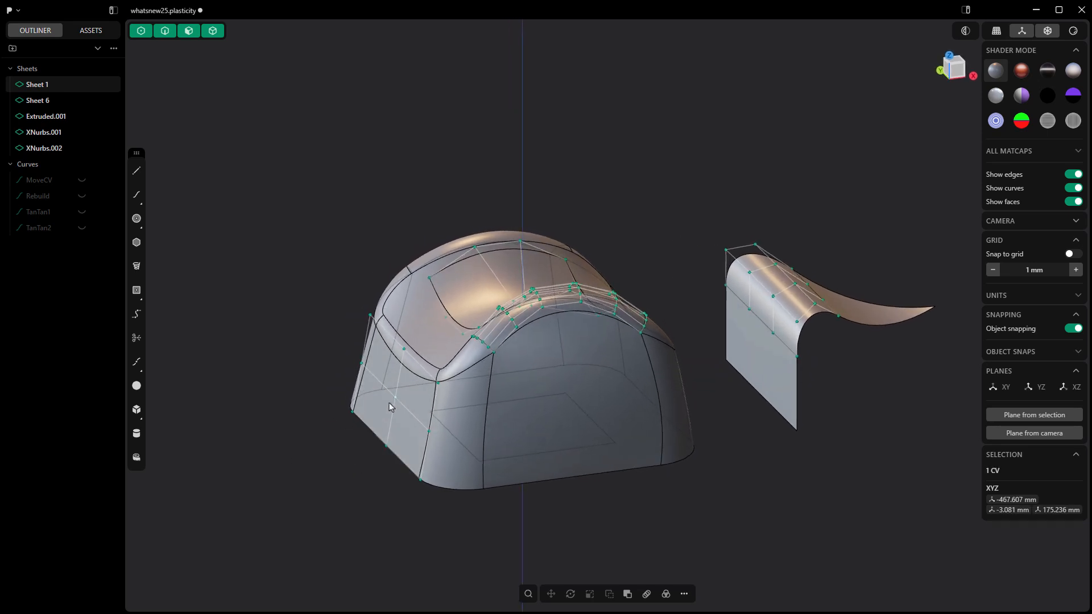
key("F3")
type("togg")
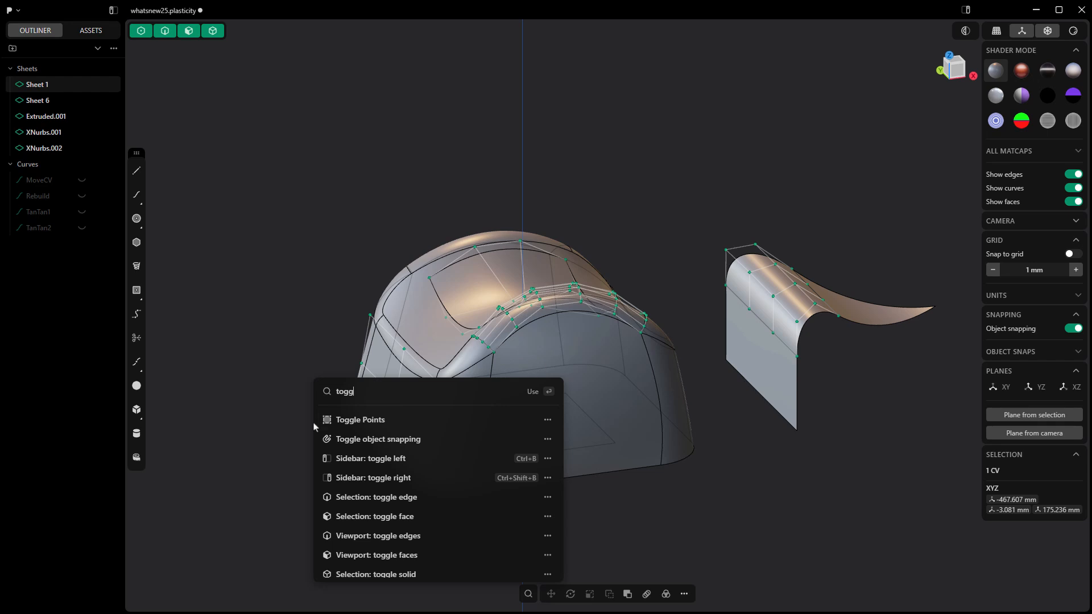
key("Return")
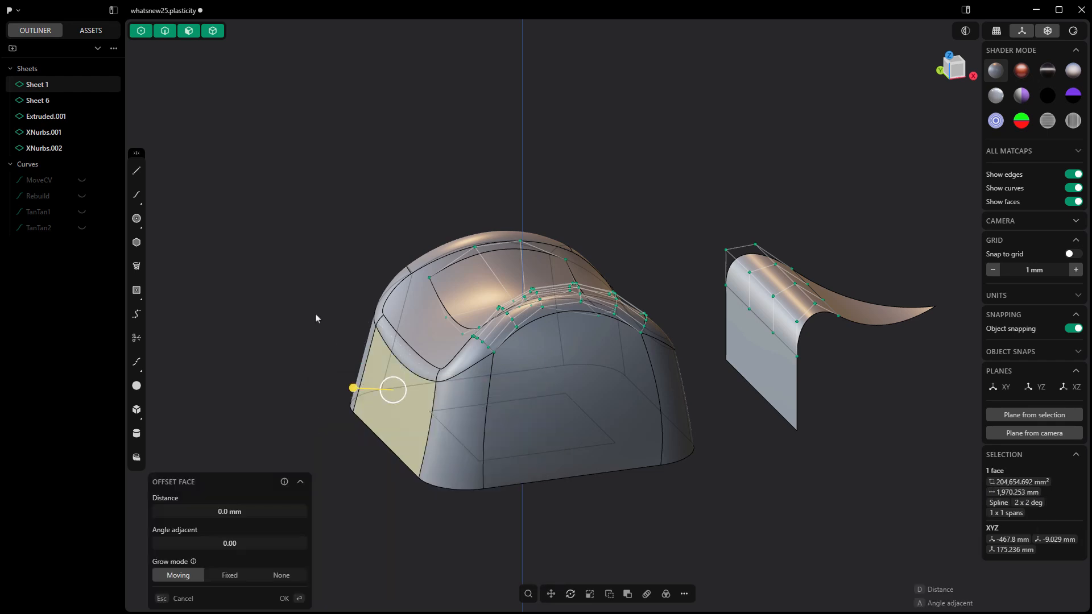
Leave Offset Face and hide the control points of the whole Sheet 1 body with Toggle Points.
key("Escape")
middle_click_drag(302, 285, 373, 377)
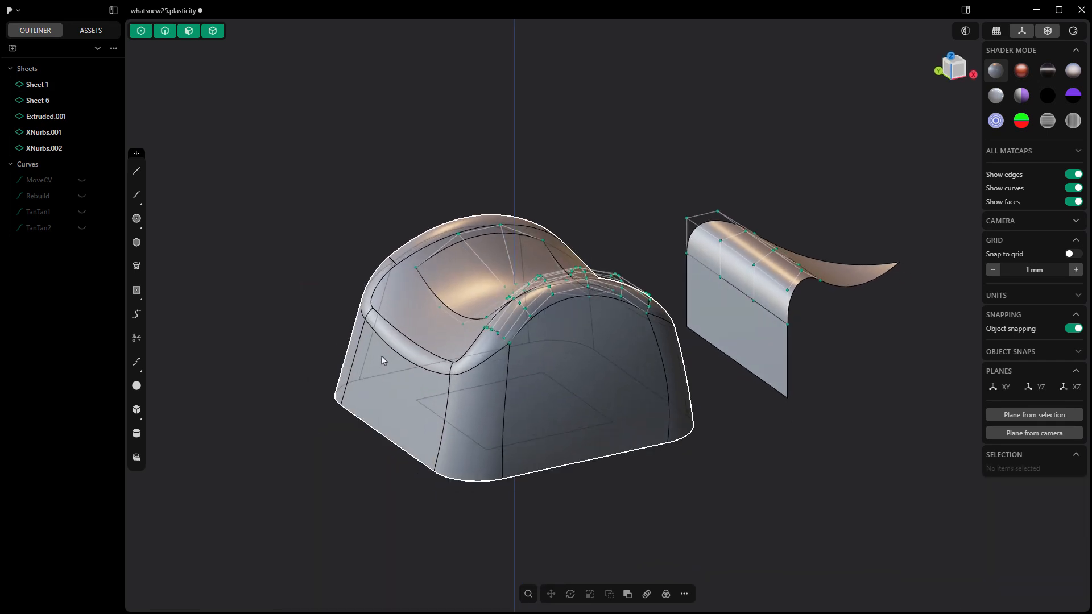
left_click(398, 374)
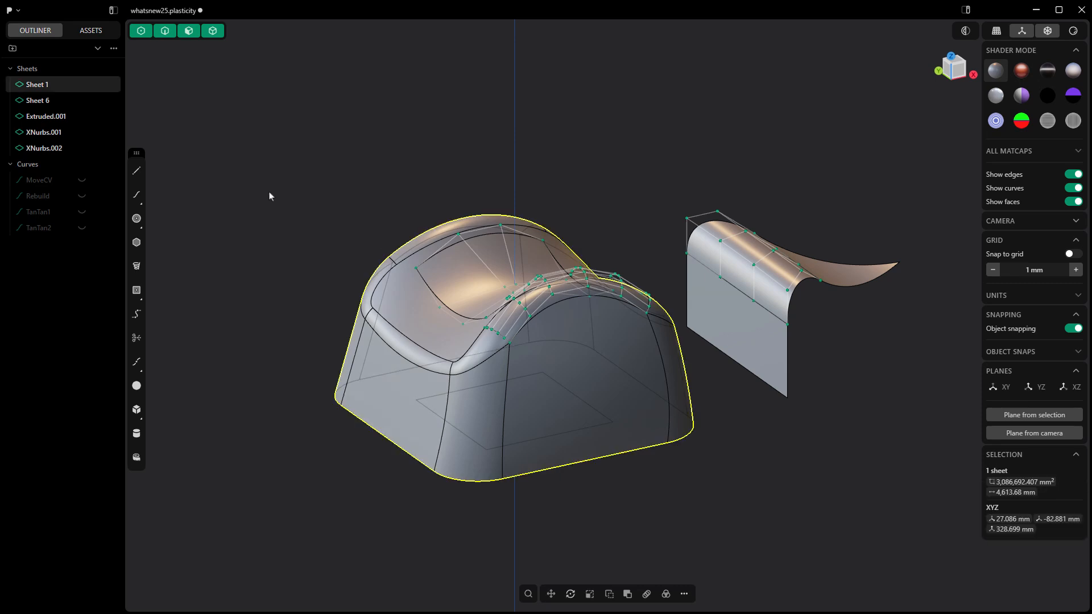
type("ftogg")
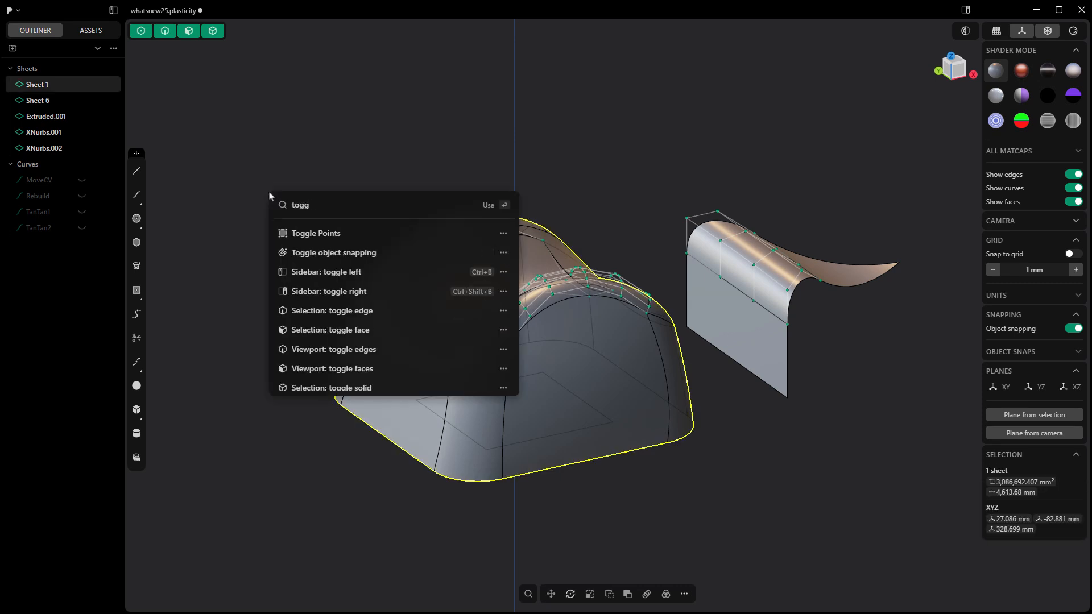
key("Return")
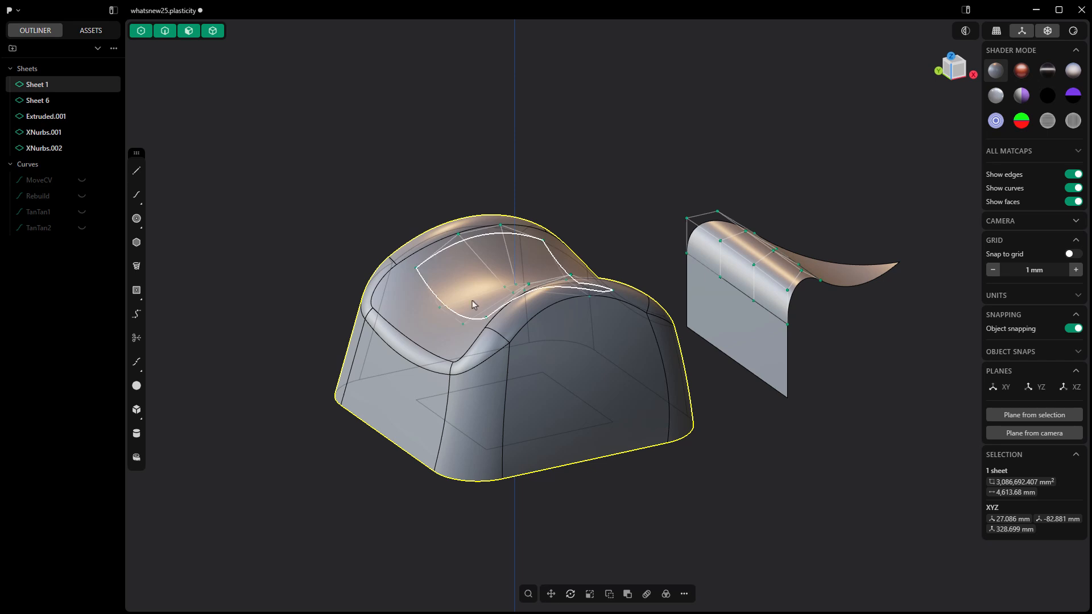
Join the recessed XNurbs.001 patch with Sheet 1 and hide the joined sheet's control points.
left_click(488, 277)
left_click(409, 313, "shift")
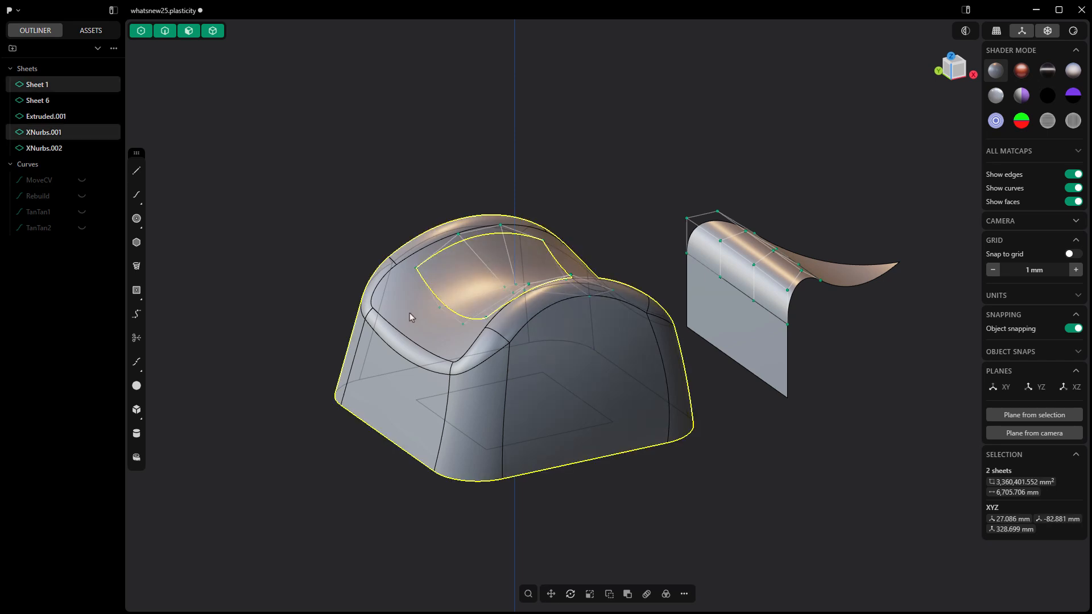
key("j")
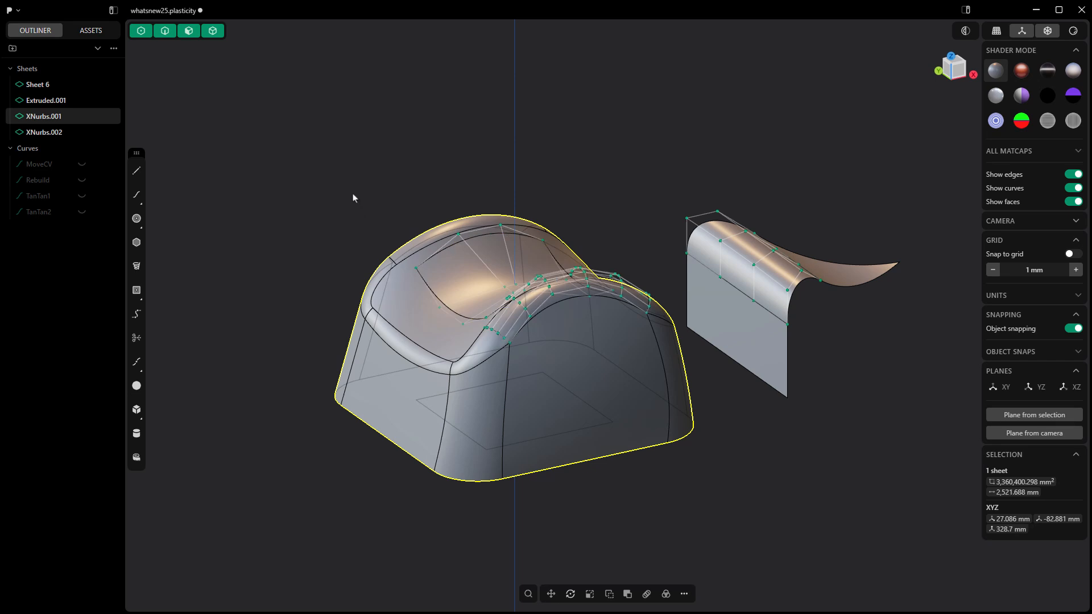
type("ftog")
key("Return")
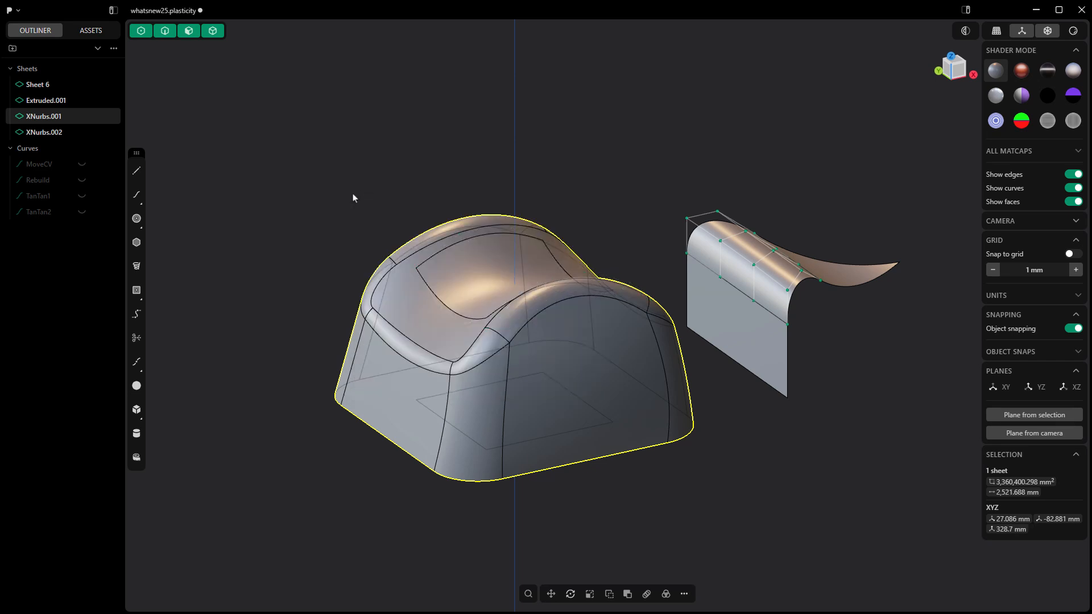
Hide the XNurbs.002 blend surface between the two separate sheets.
middle_click_drag(358, 241, 361, 216)
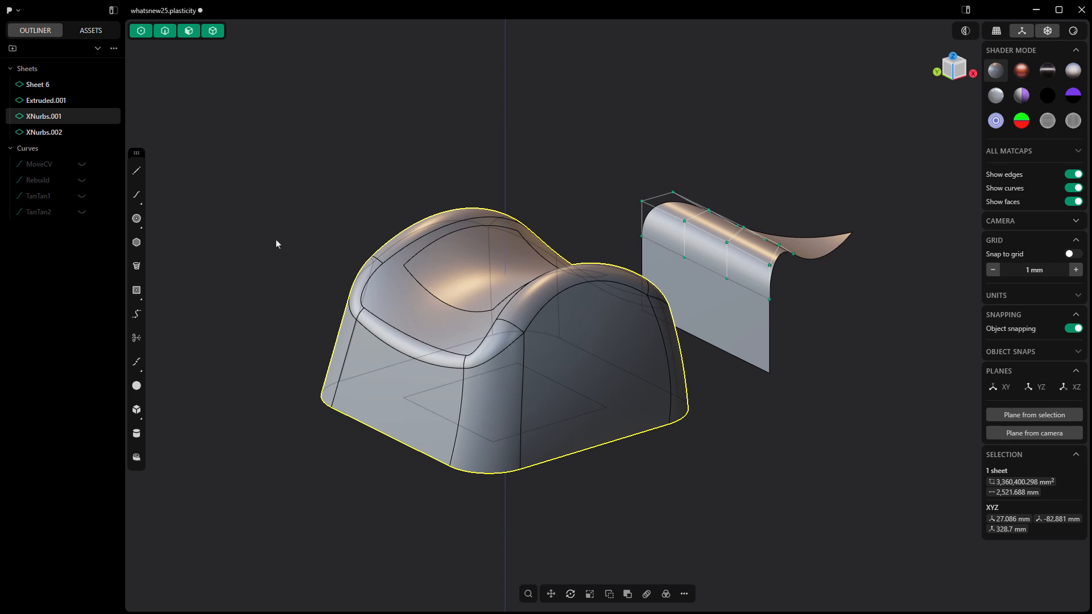
left_click(490, 159)
middle_click_drag(673, 181, 681, 191)
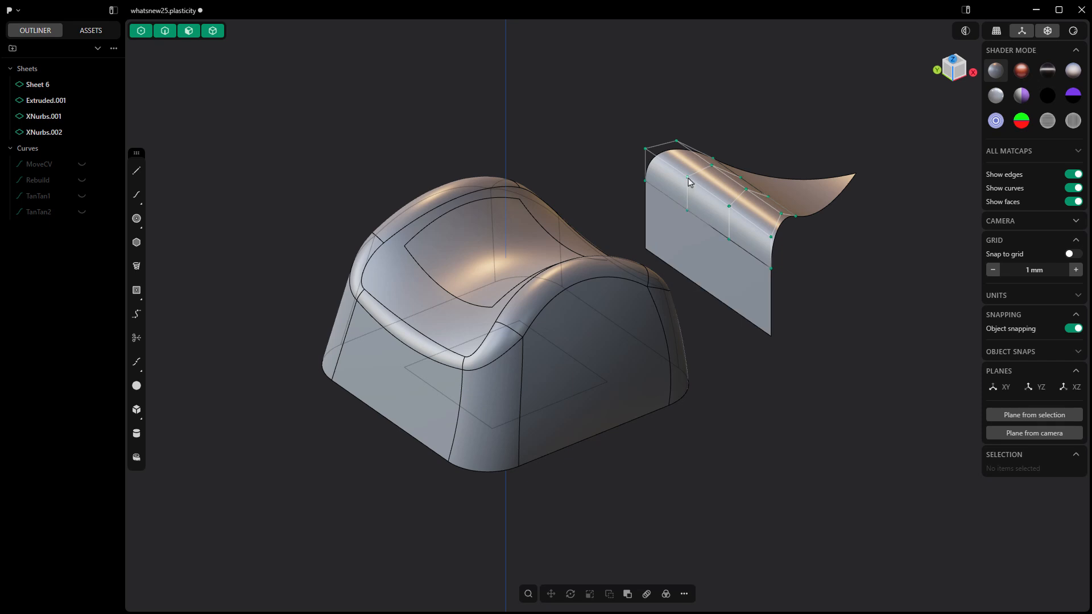
left_click(688, 173)
key("h")
Extend the straight edge of Extruded.001 that faces the flat sheet by 52.16 mm with the Natural shape.
middle_click_drag(780, 186, 680, 209)
left_click(680, 209)
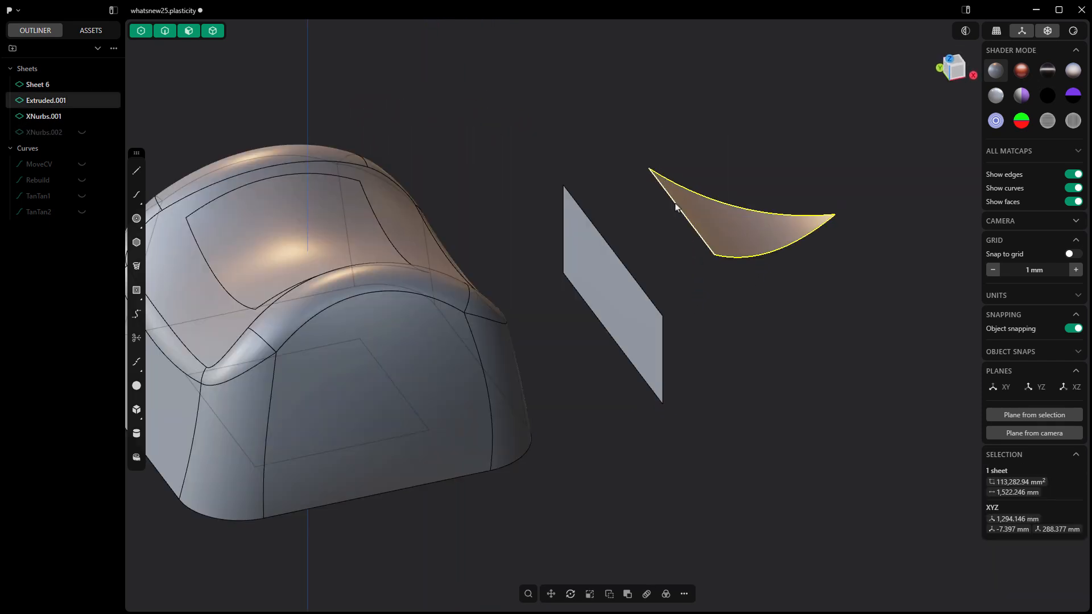
key("e")
left_click_drag(681, 211, 663, 216)
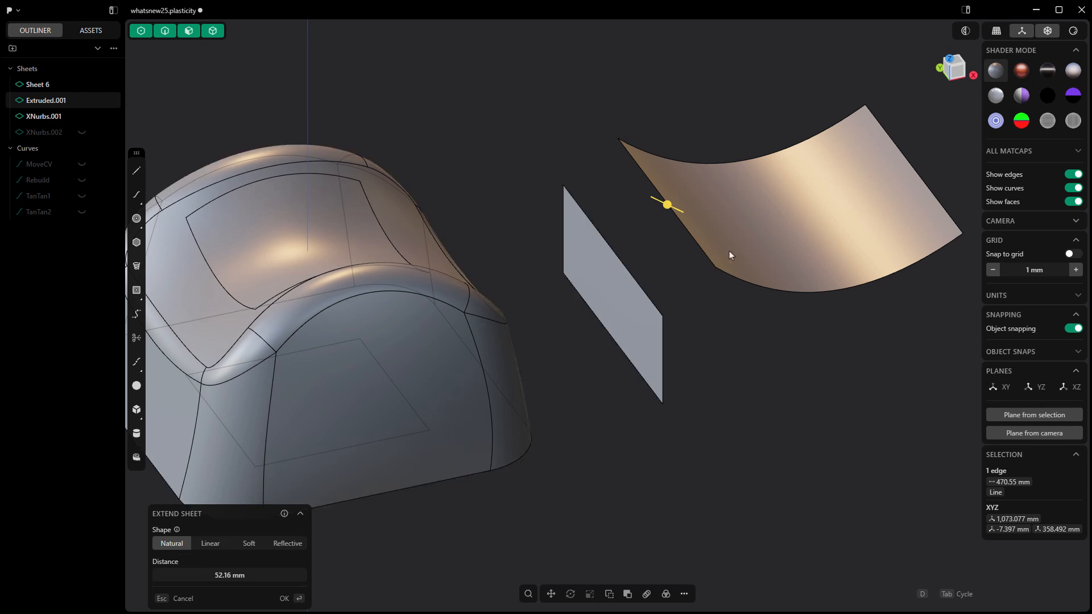
Preview the sheet extension with the Linear, Soft and Reflective shapes, and turn Modify off for Reflective.
left_click(215, 547)
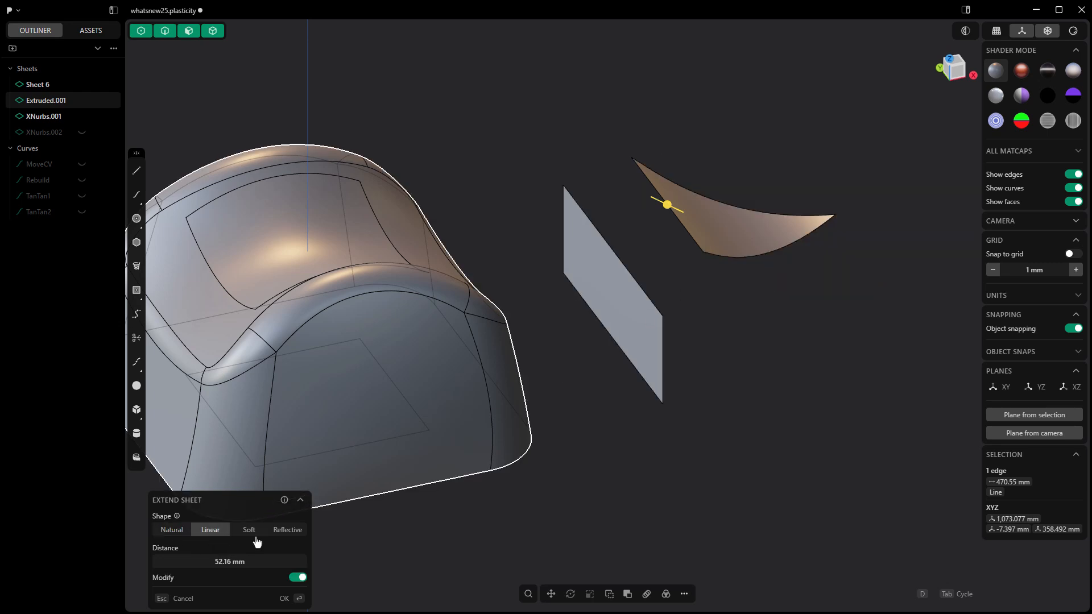
left_click(251, 533)
left_click(281, 535)
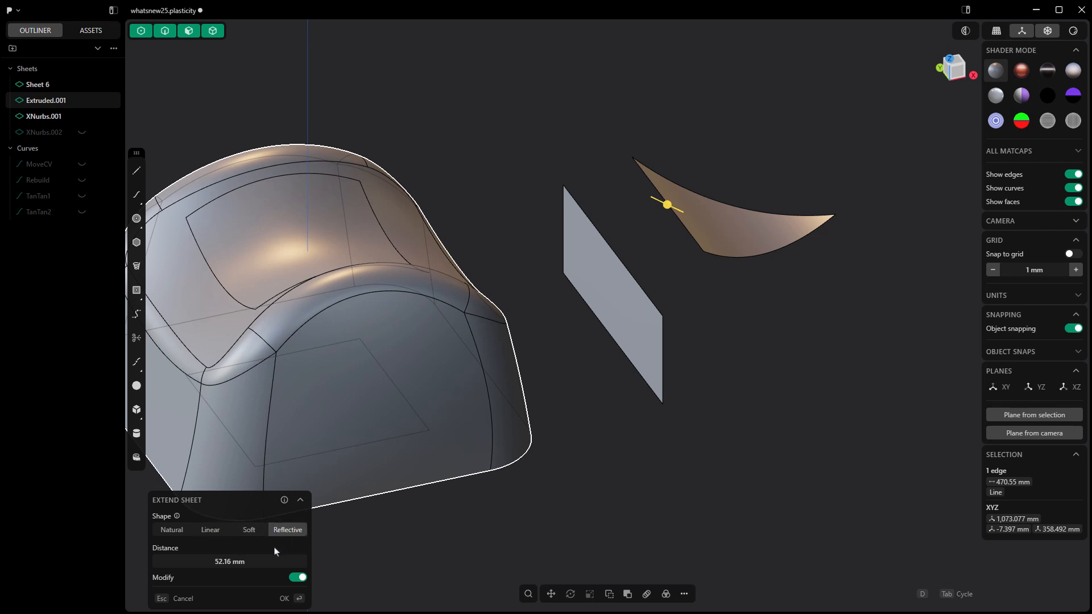
left_click(295, 579)
middle_click_drag(722, 383, 691, 225)
scroll(691, 225, "up", 3)
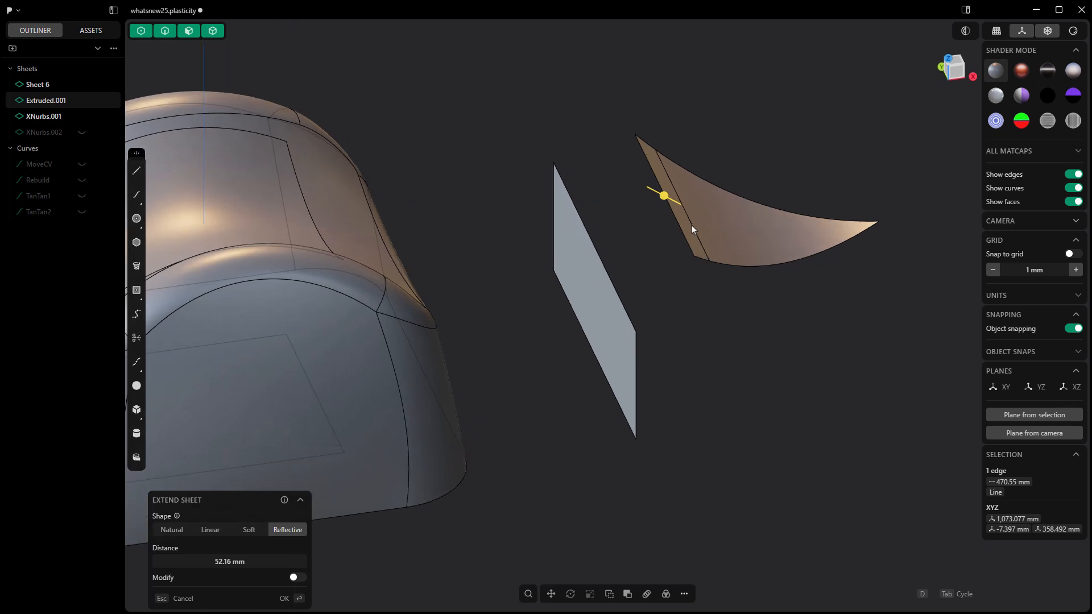
Turn Modify back on and return the extension's shape to Natural.
left_click(296, 578)
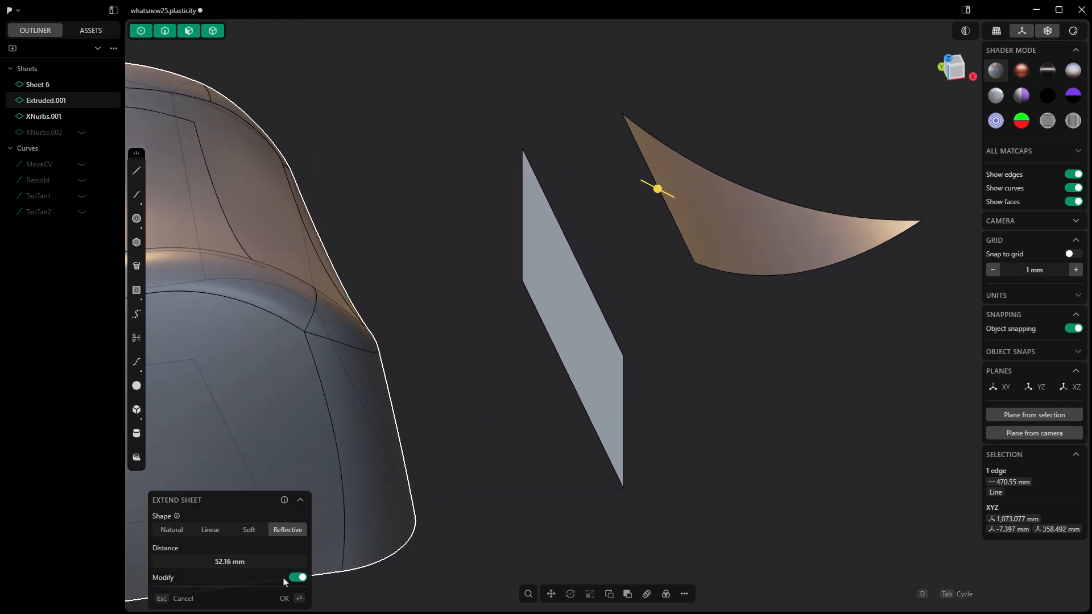
left_click(175, 530)
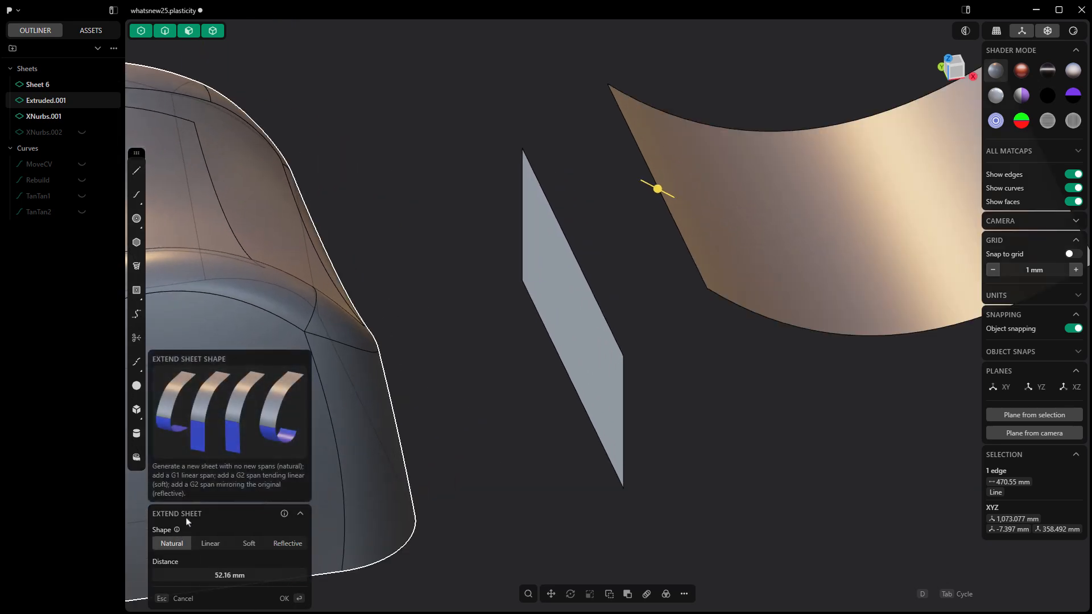
middle_click_drag(341, 444, 575, 431)
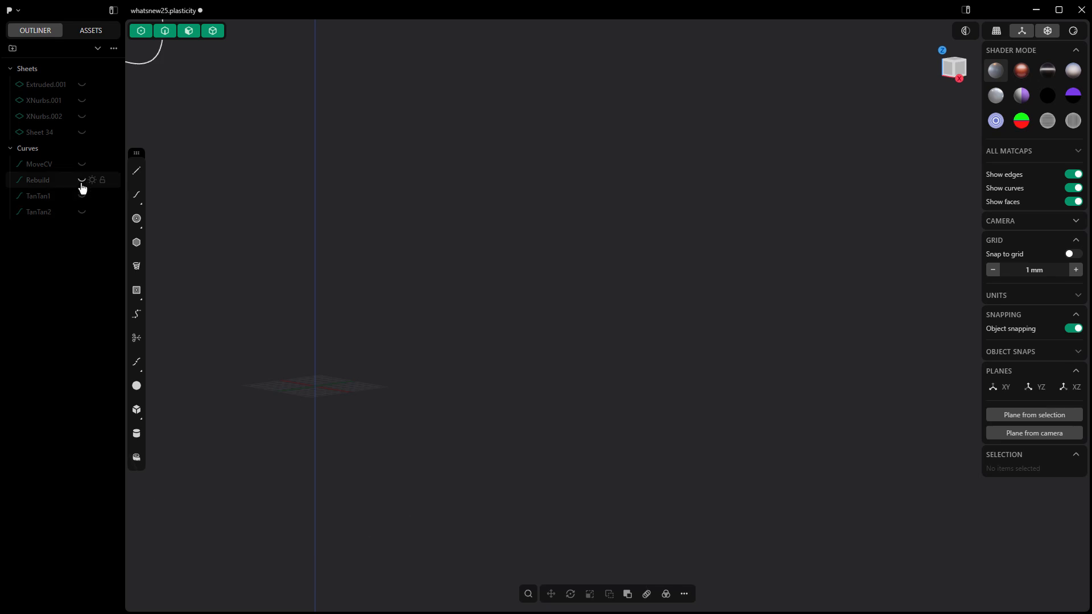
Unhide the Rebuild curve and bring the whole spiral into view.
left_click(81, 181)
key("slash")
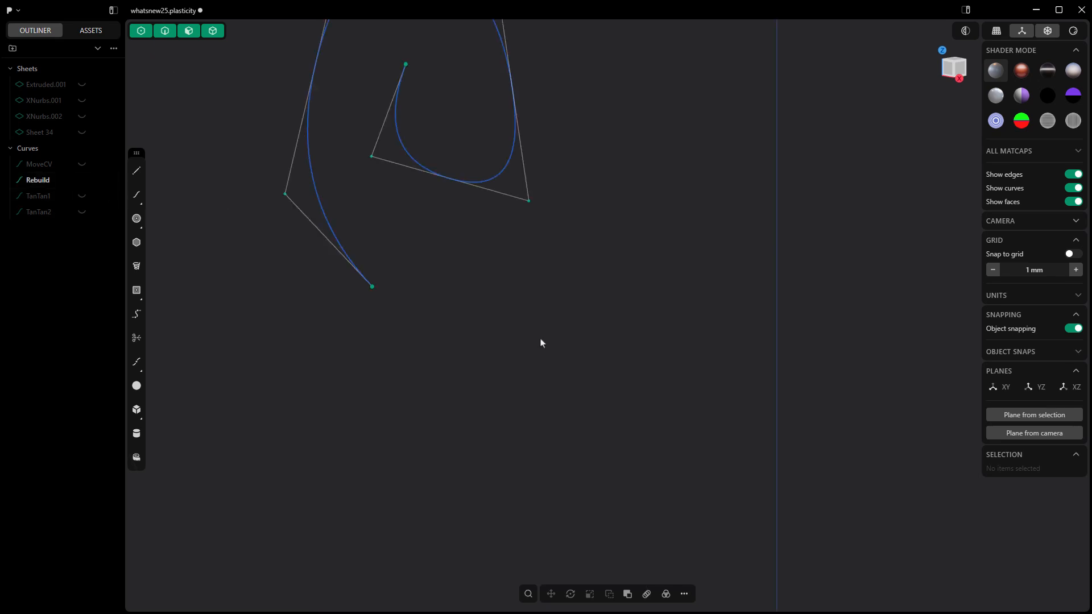
scroll(539, 347, "down", 3)
middle_click_drag(544, 399, 588, 403)
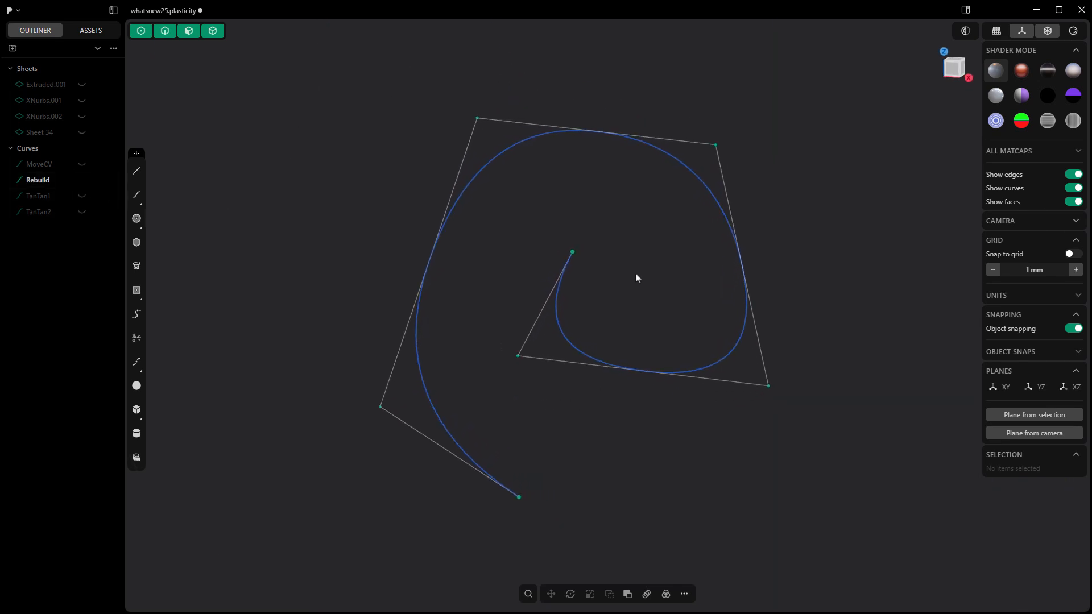
Start Rebuild Curve on the spiral curve and set the method to Explicit control.
left_click(676, 167)
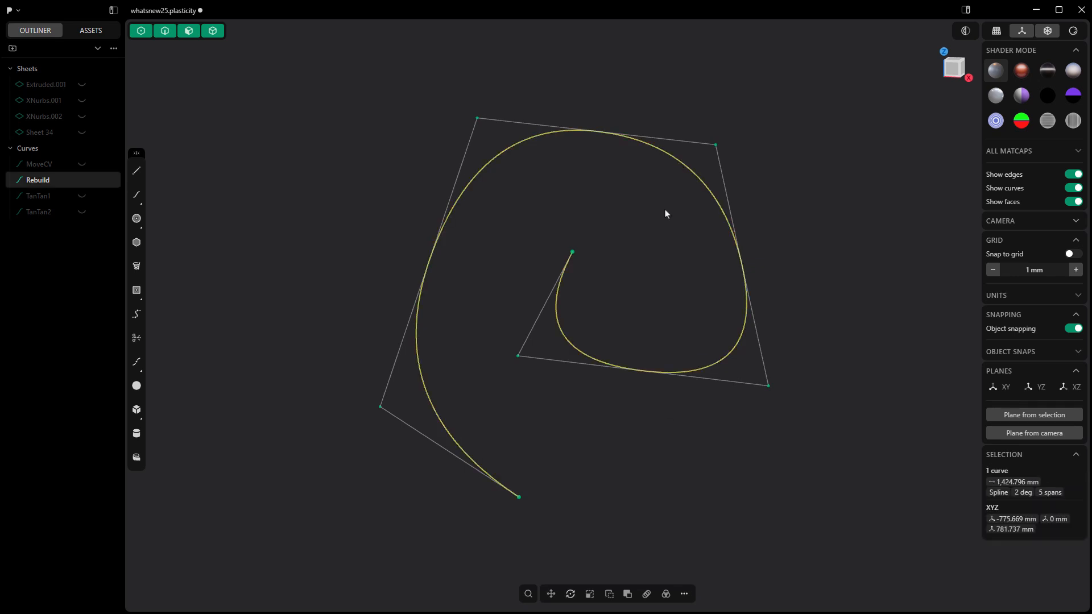
type("freb")
key("Return")
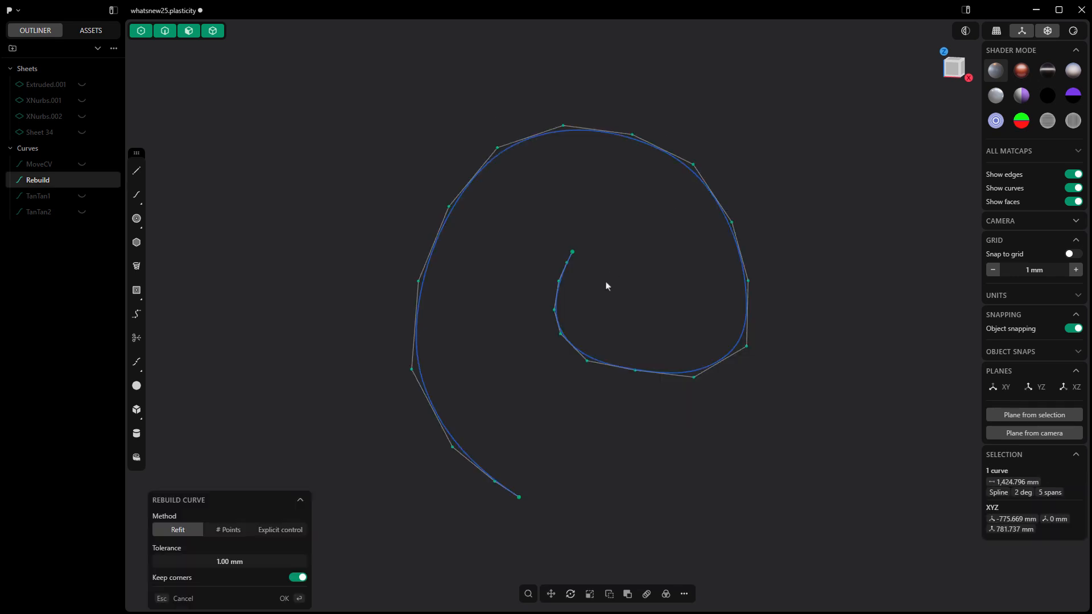
left_click(293, 530)
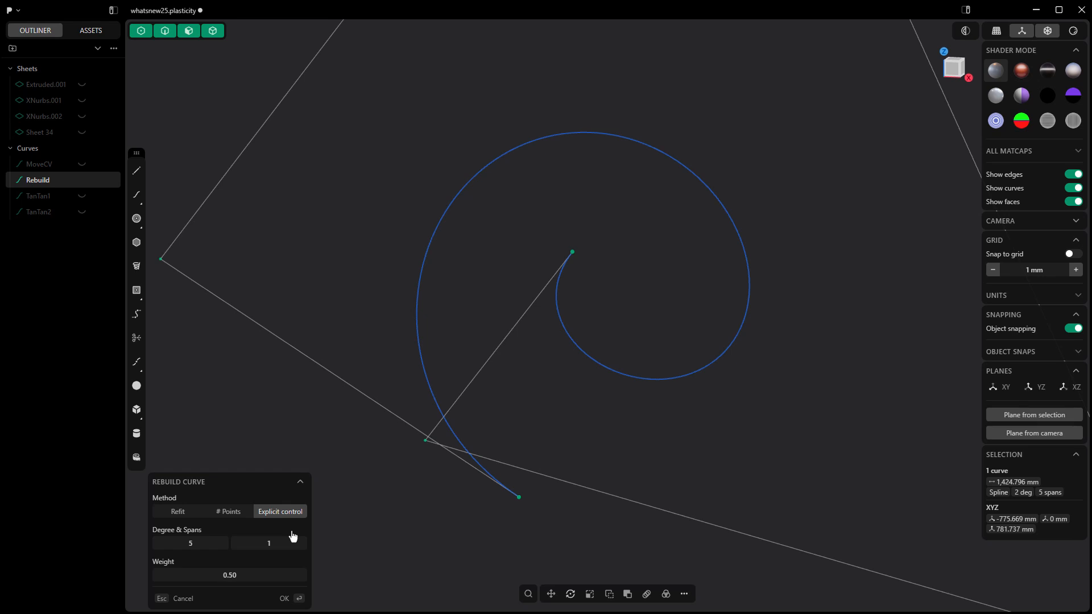
scroll(451, 495, "down", 5)
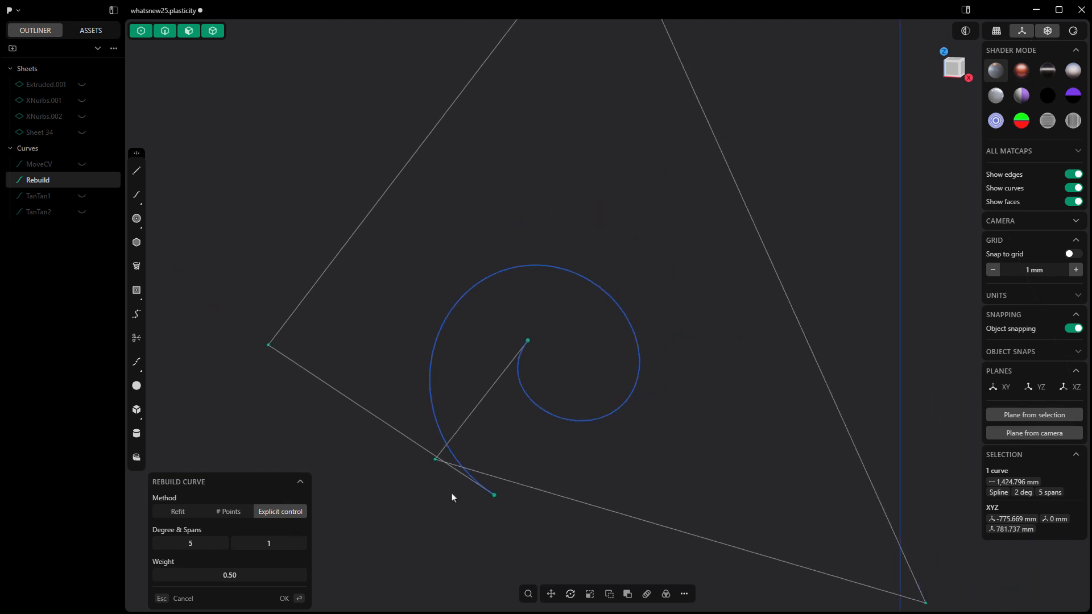
Rebuild the spiral curve with degree 9, 9 spans and a weight of 1.00.
left_click_drag(194, 541, 242, 575)
mouse_move(203, 543)
left_mouse_down()
mouse_move(169, 543)
mouse_move(199, 543)
left_mouse_up()
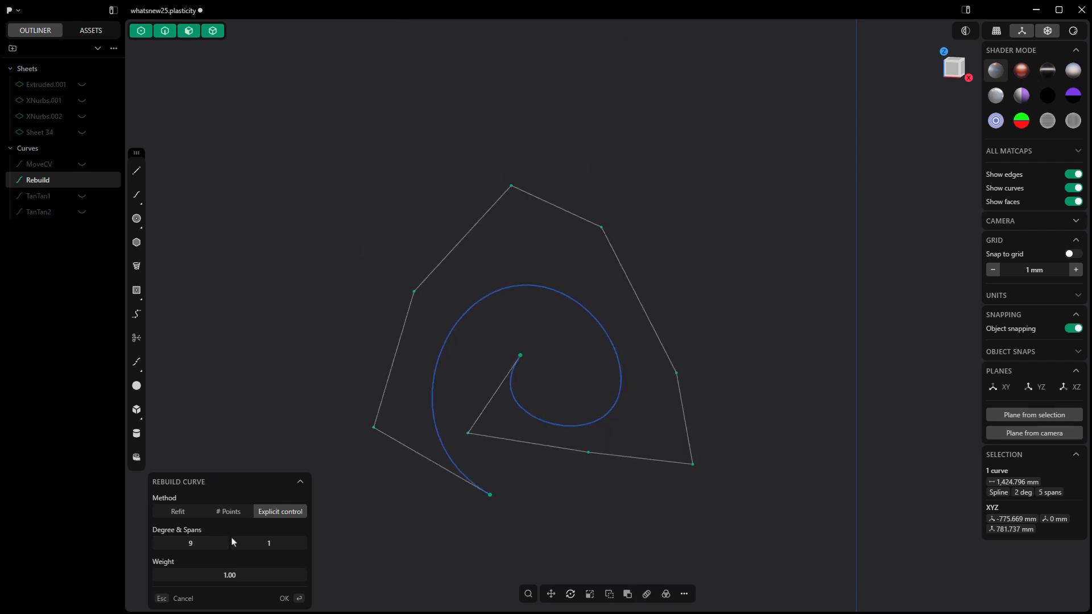
left_click_drag(269, 543, 540, 314)
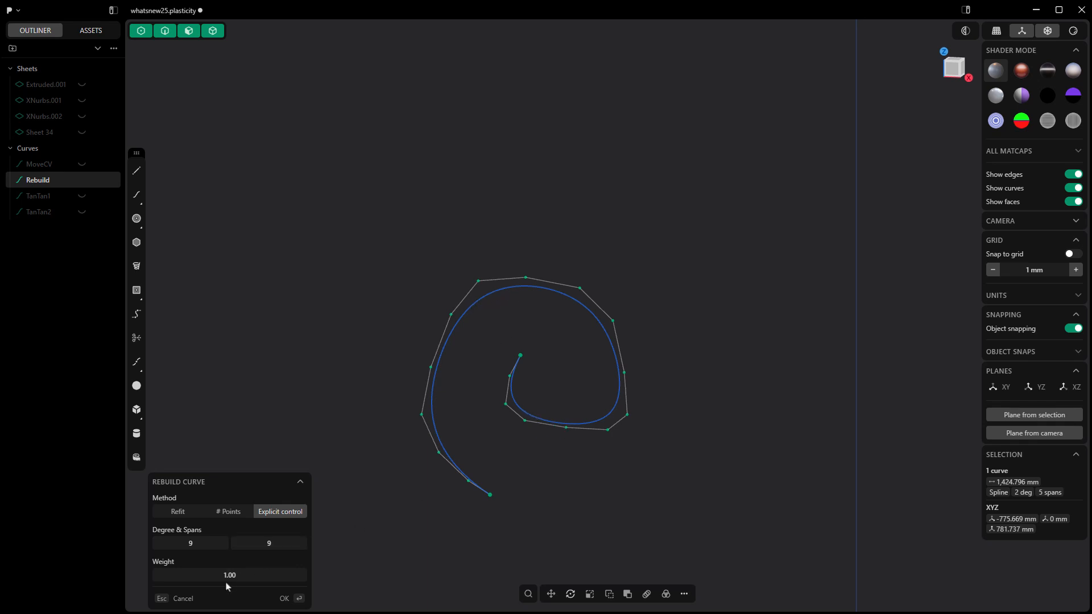
left_click_drag(228, 575, 229, 576)
key("Return")
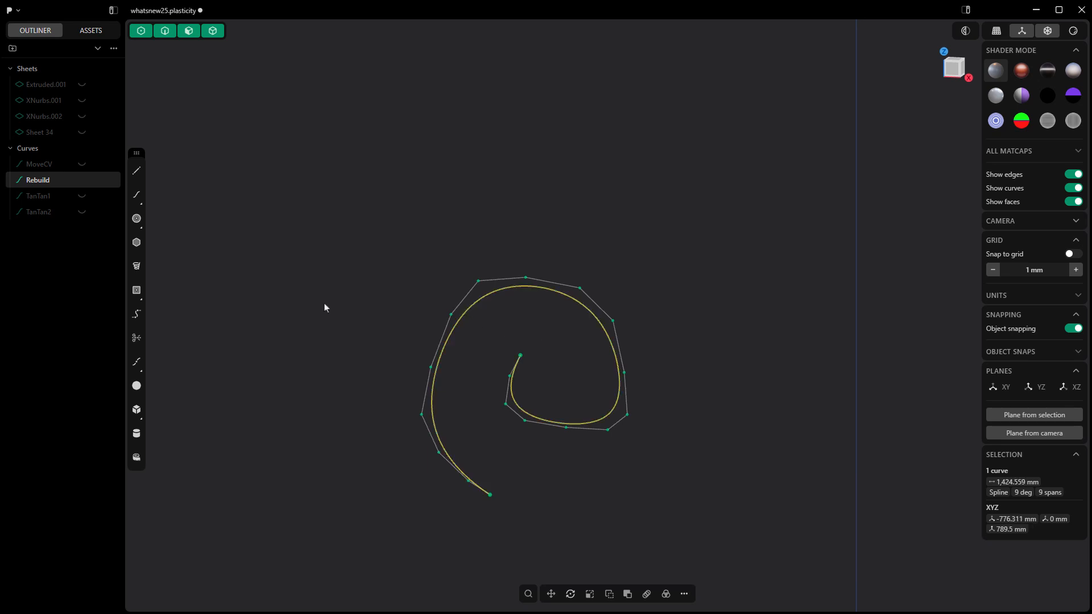
Hide the Rebuild curve, unhide TanTan1 and TanTan2, and look at them in the front view.
left_click(81, 180)
left_click(81, 196)
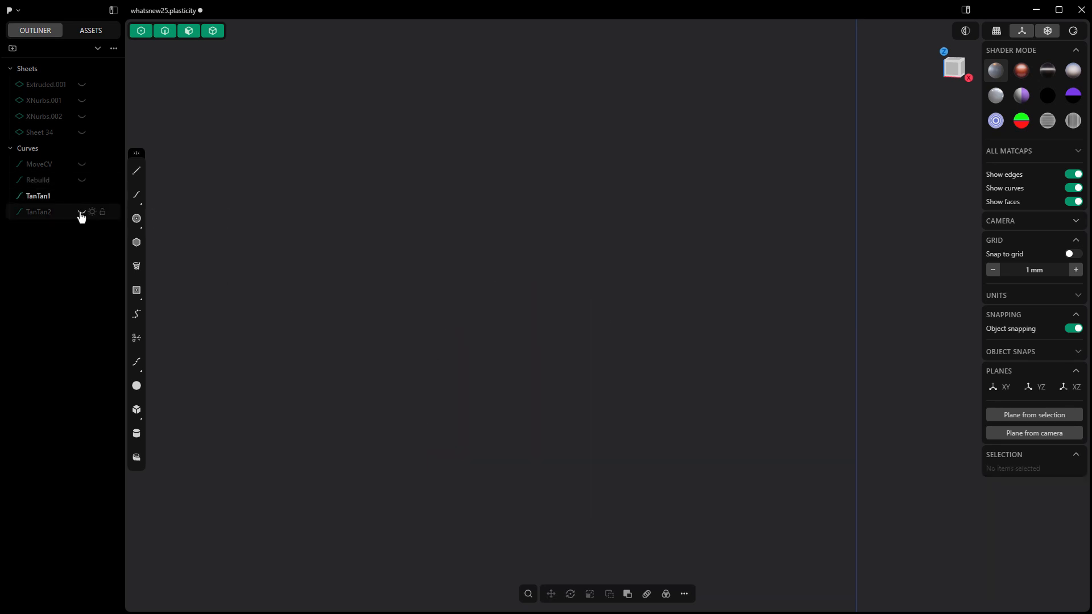
left_click(81, 212)
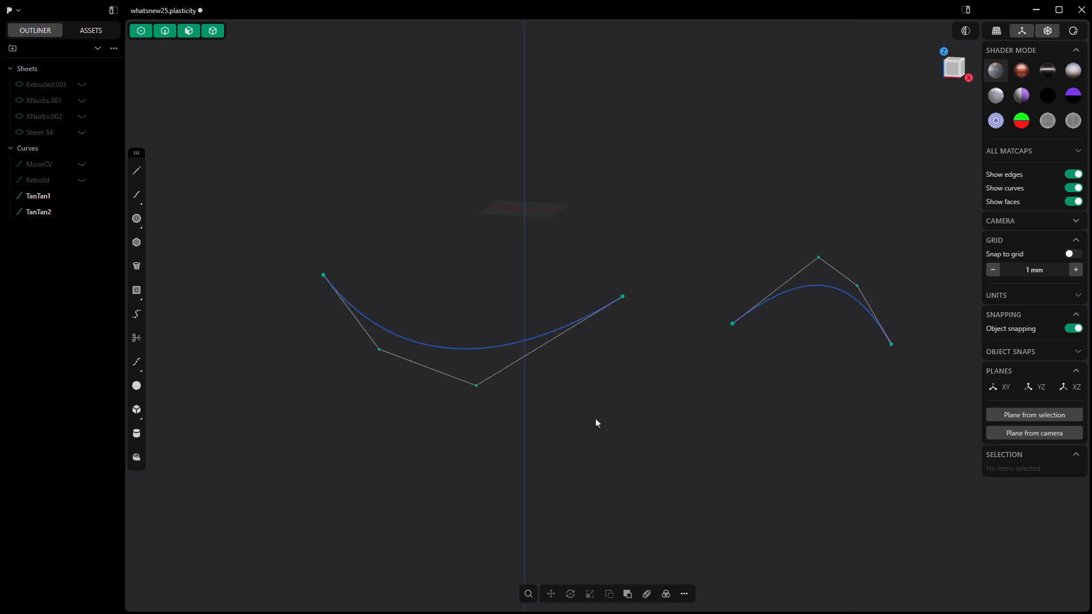
key("KP_1")
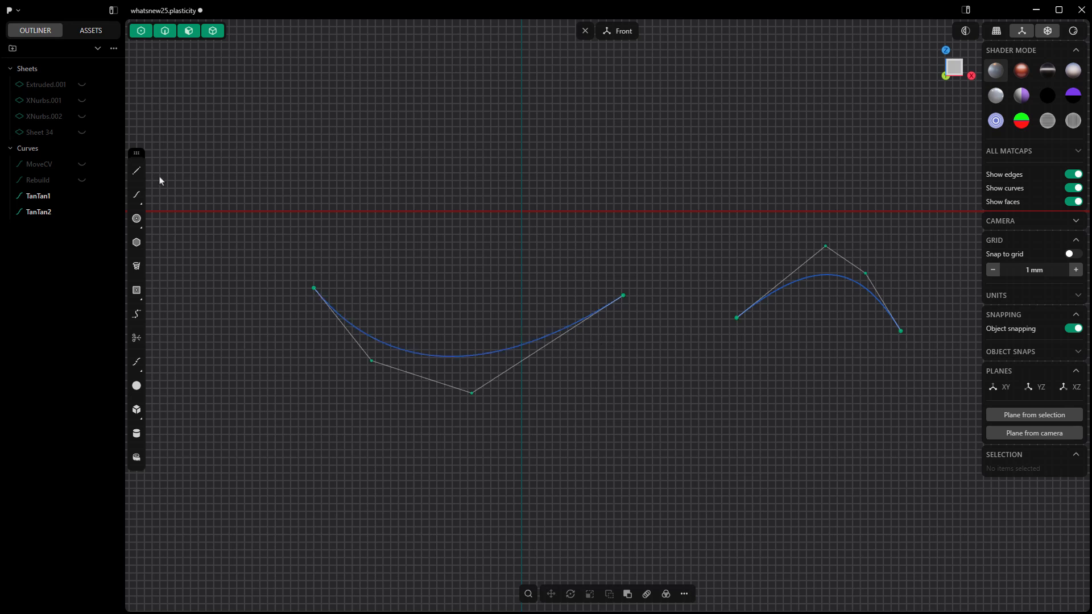
Draw a line about 1022 mm long from TanTan1 to TanTan2 using the Tan/Tan snap.
left_click(136, 170)
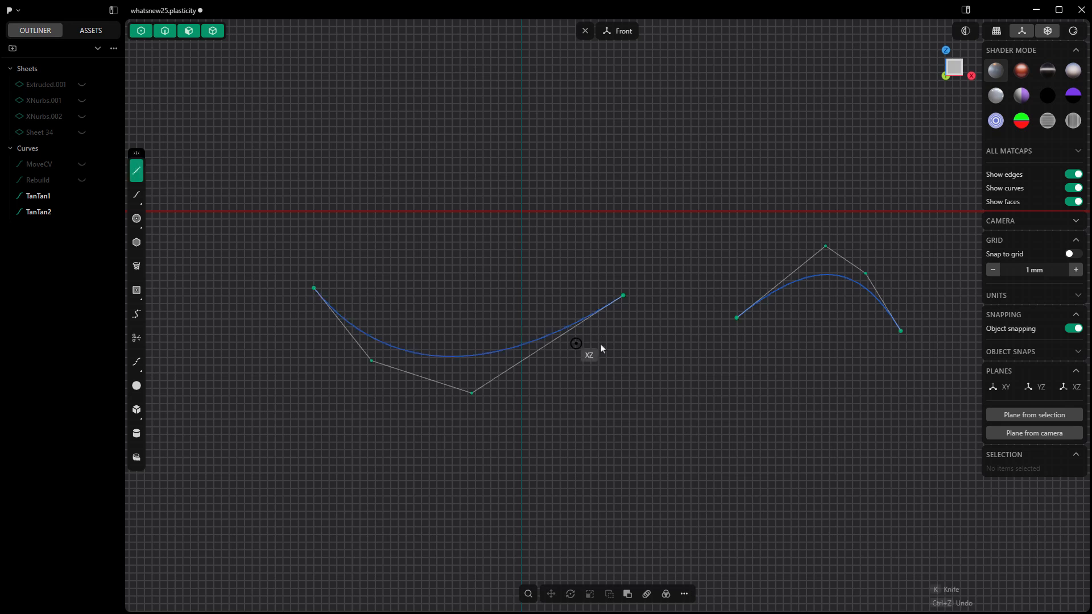
left_click(534, 340)
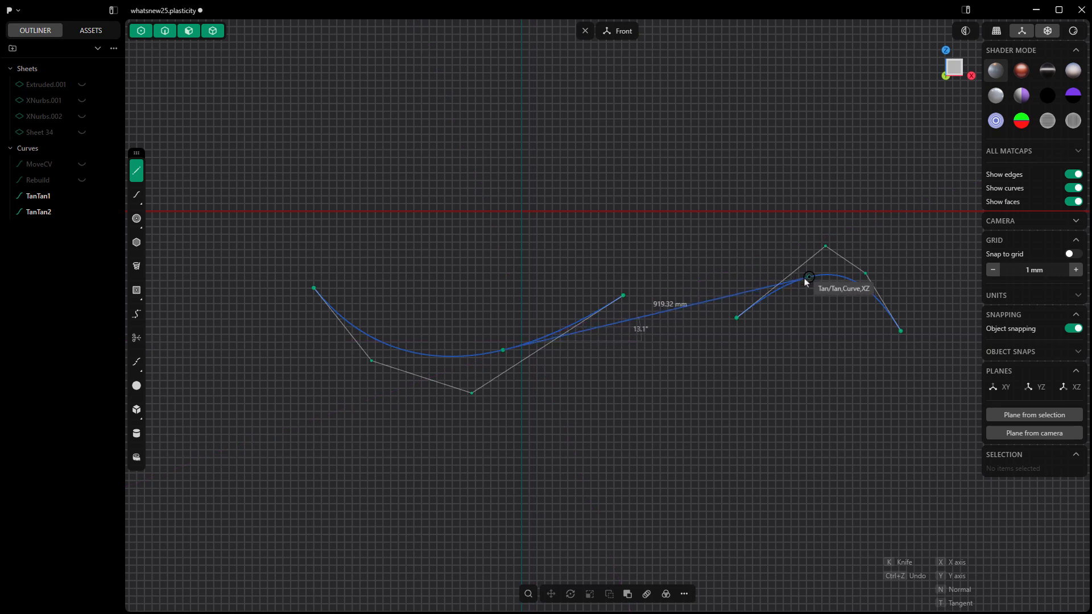
left_click(804, 282)
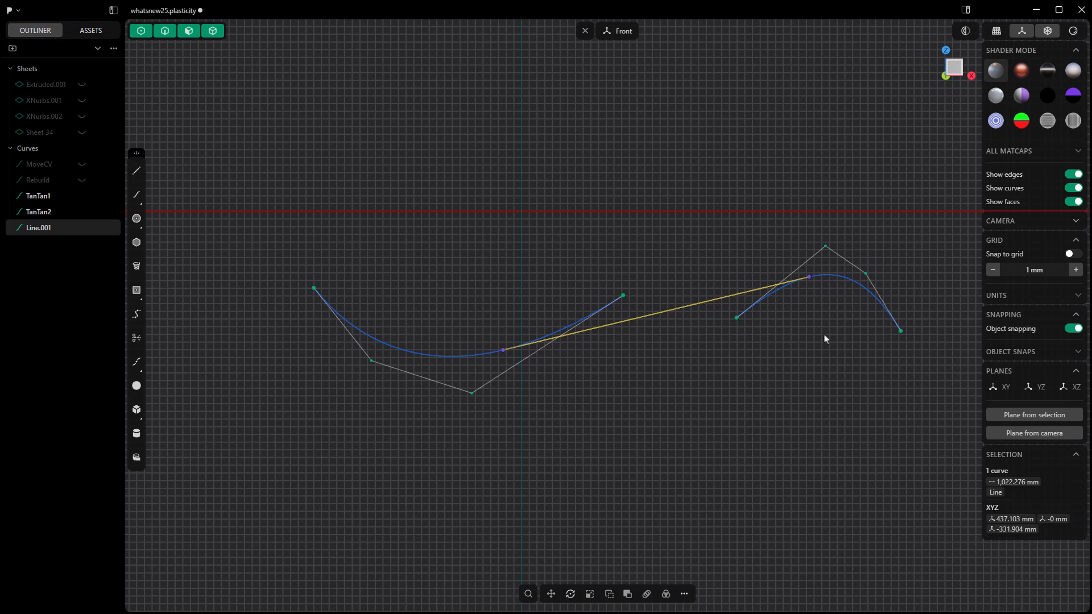
key("Escape")
Trim away the inner ends of TanTan1 and TanTan2 beyond their tangent points with the connecting line.
key("t")
left_click(777, 304)
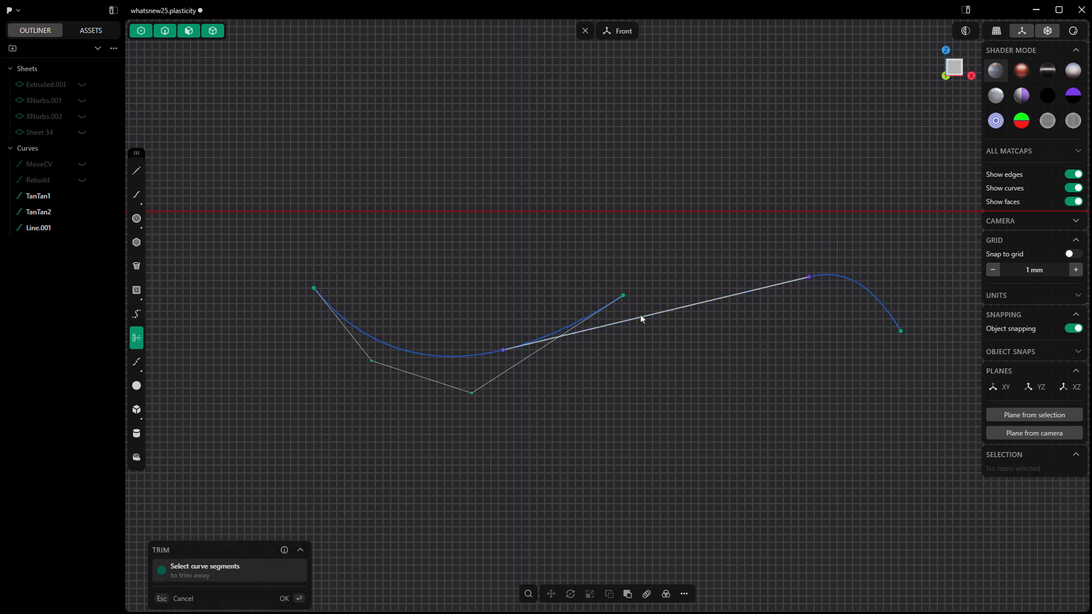
left_click(605, 307)
key("Escape")
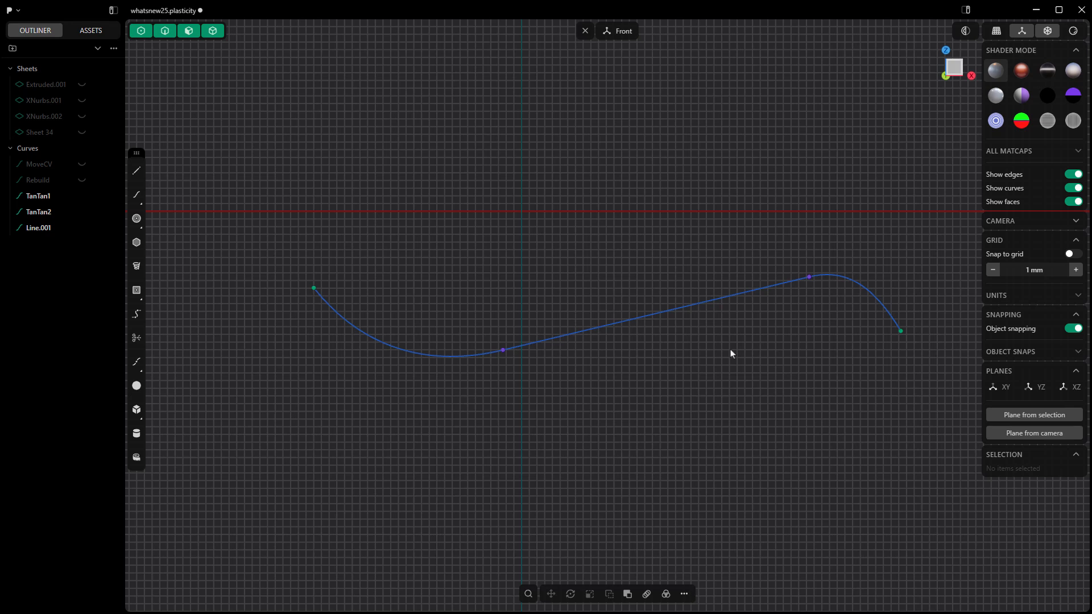
Rebuild TanTan1 with the Refit method at a 1.00 mm tolerance, keeping corners.
left_click(468, 356)
scroll(471, 368, "down", 2)
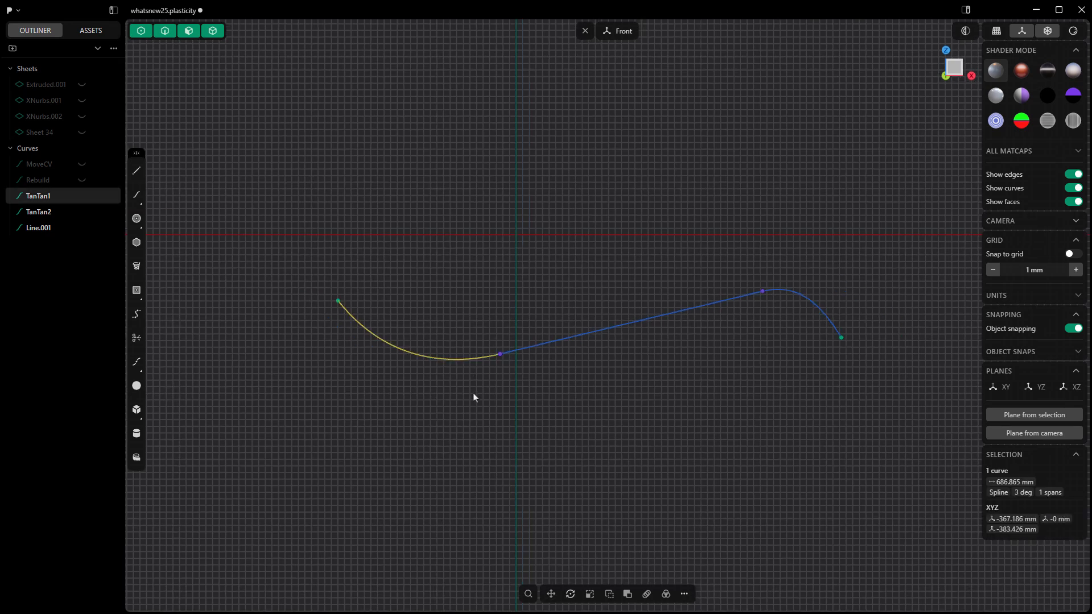
type("freb")
key("Return")
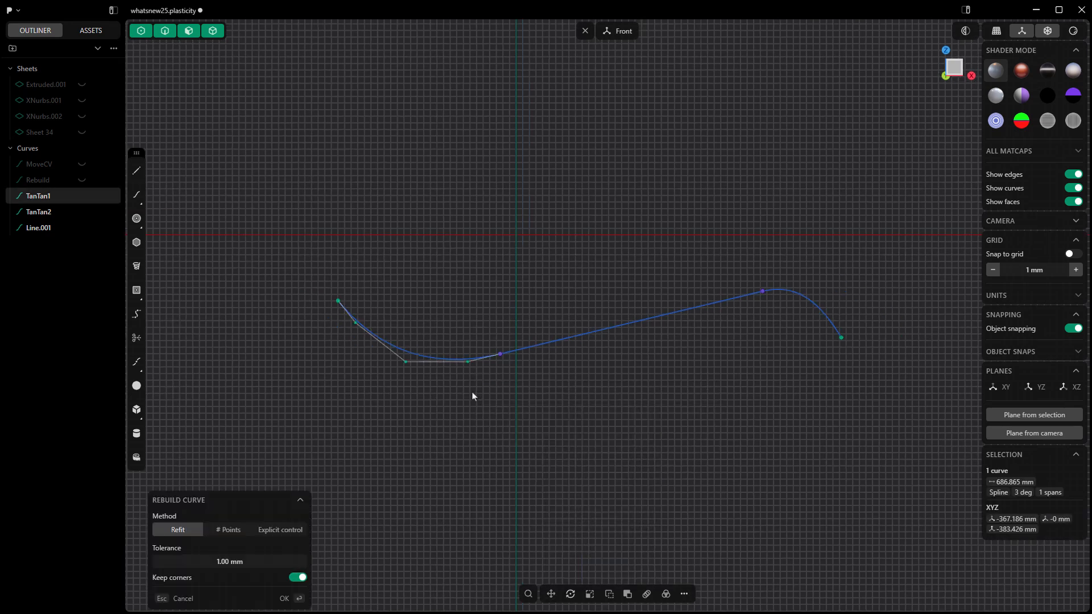
key("Return")
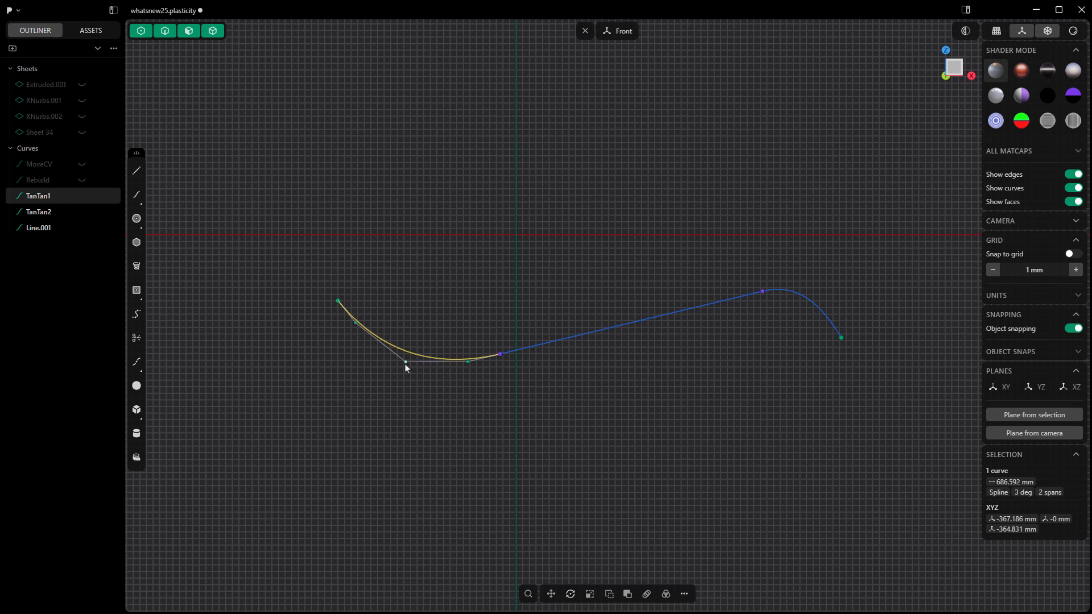
Show the object snap options and draw a five-segment polyline about 2094 mm long from TanTan1's lower middle control point to TanTan2's outer end.
left_click(1064, 358)
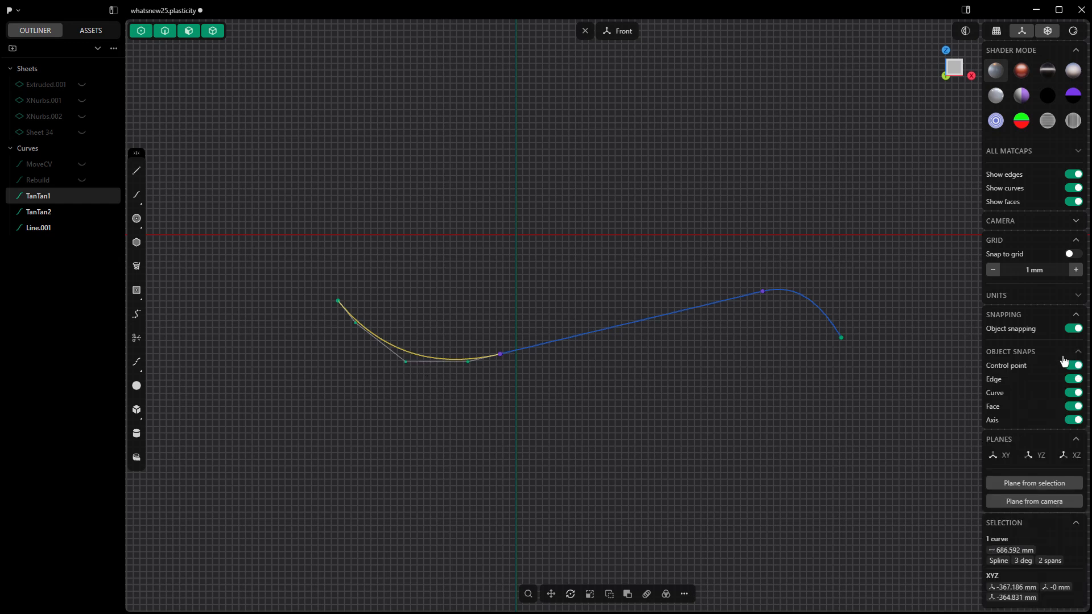
left_click(137, 170)
left_click(405, 361)
left_click(415, 433)
left_click(515, 458)
left_click(710, 458)
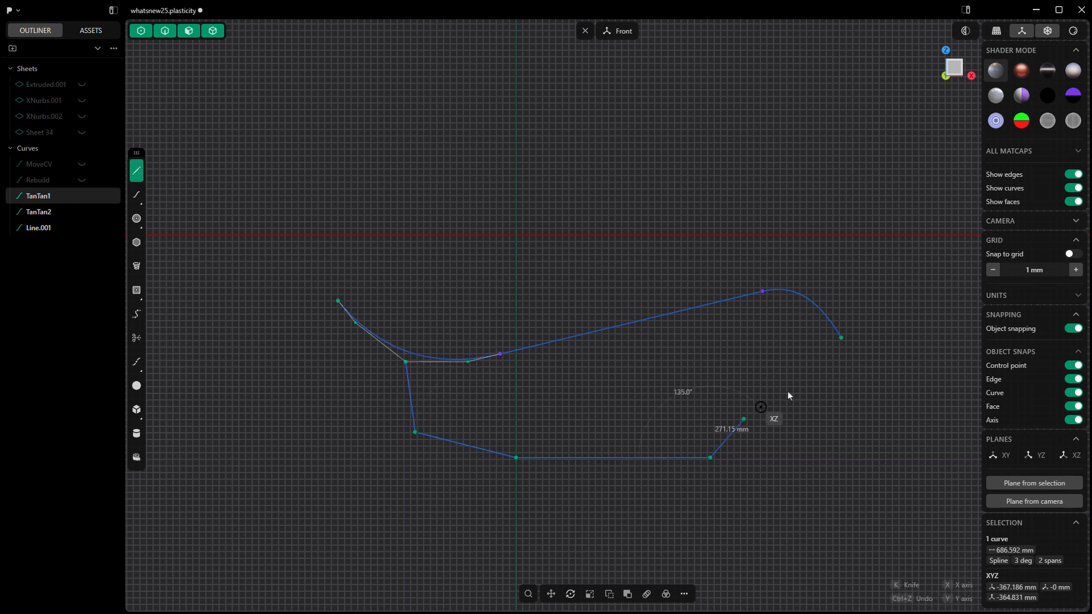
left_click(841, 338)
key("Return")
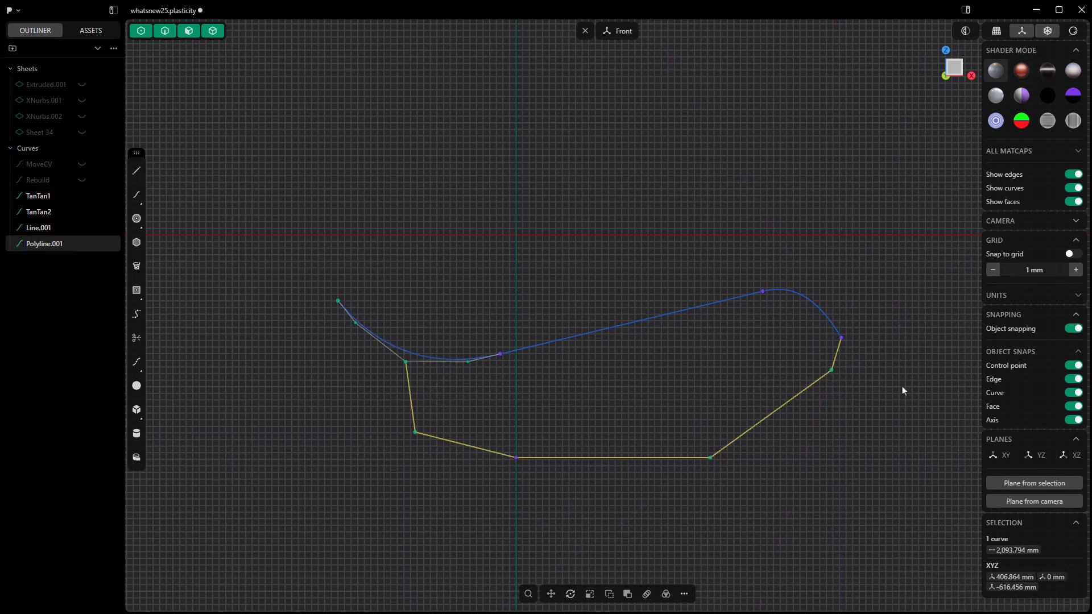
Turn off control point snapping and draw an open three-segment polyline about 669 mm long starting at TanTan1's outer end.
left_click(1075, 366)
left_click(498, 401)
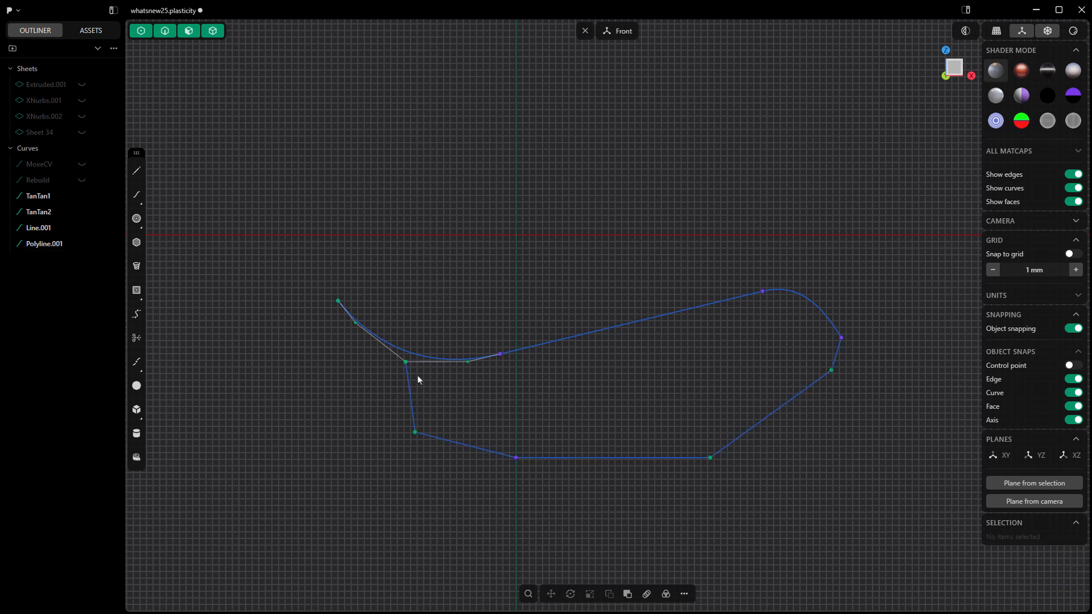
left_click(138, 173)
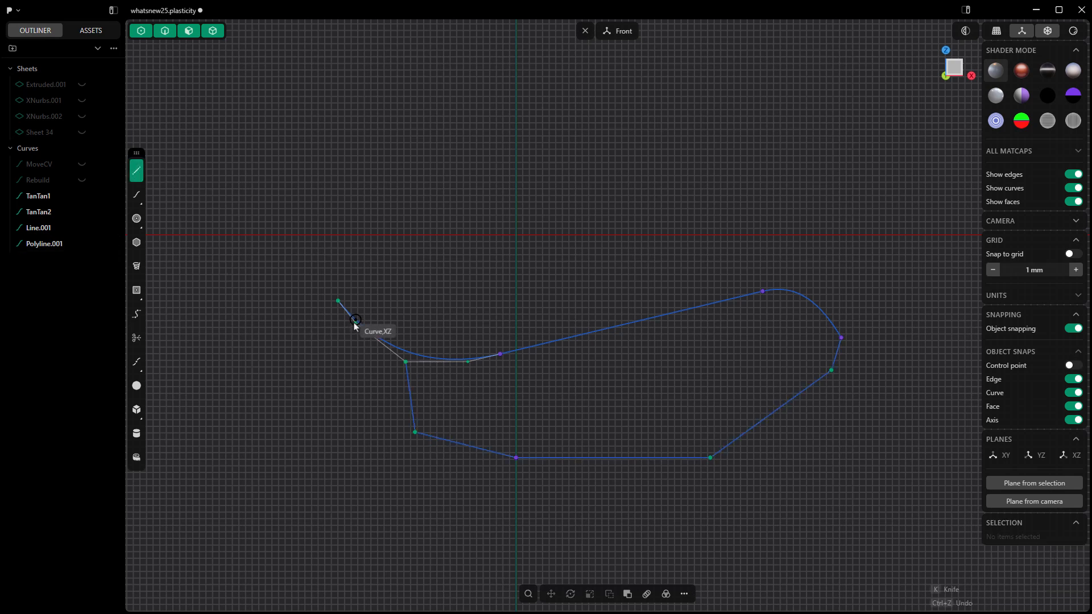
scroll(377, 353, "up", 2)
scroll(376, 353, "up", 2)
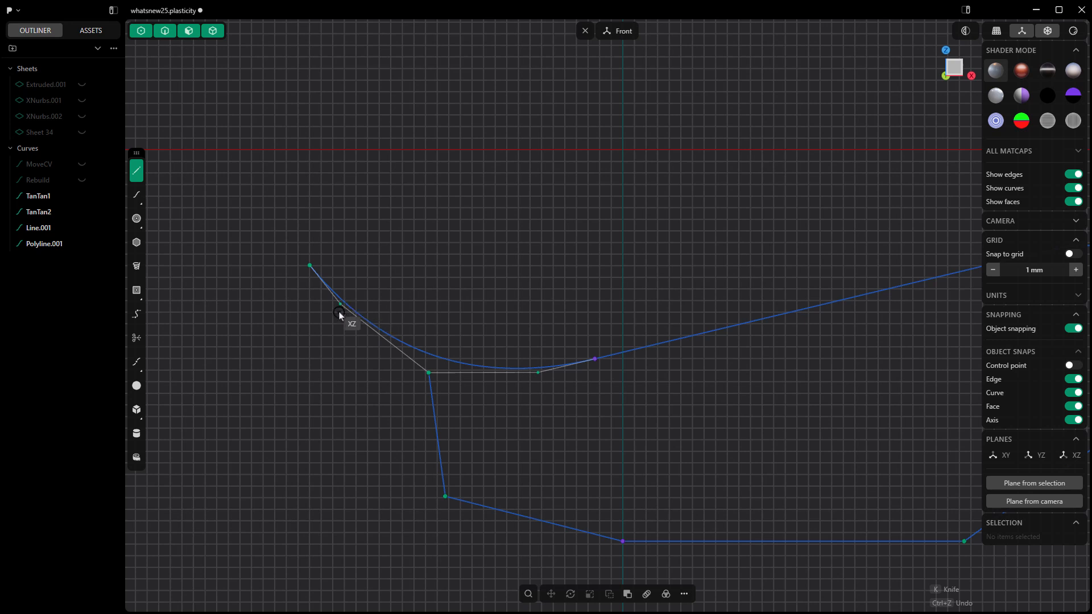
left_click(309, 265)
left_click(241, 367)
left_click(305, 431)
left_click(387, 470)
key("Return")
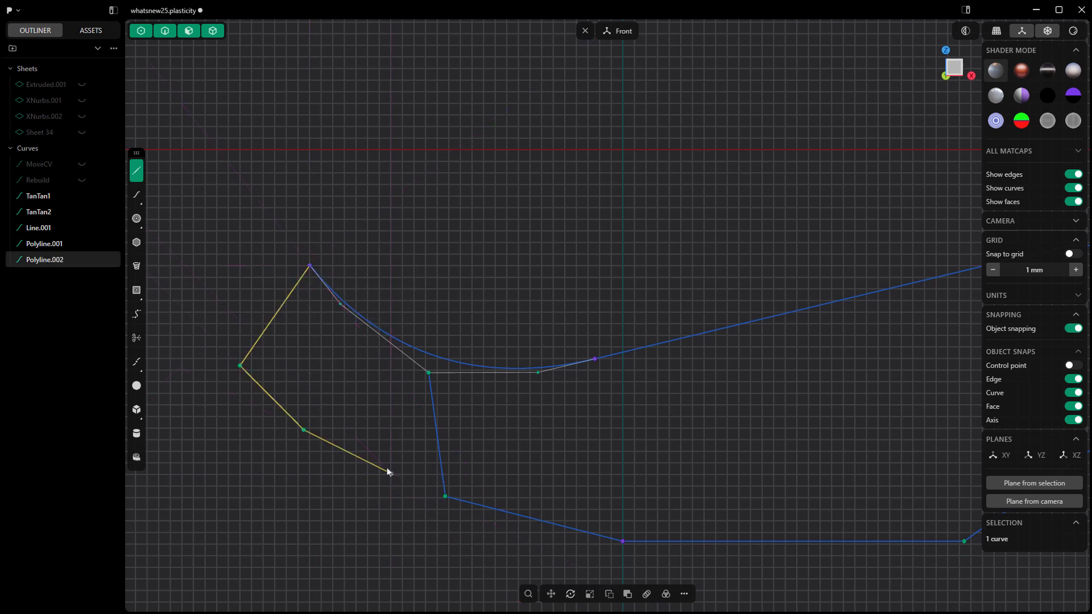
scroll(314, 376, "down", 2)
scroll(358, 307, "down", 3)
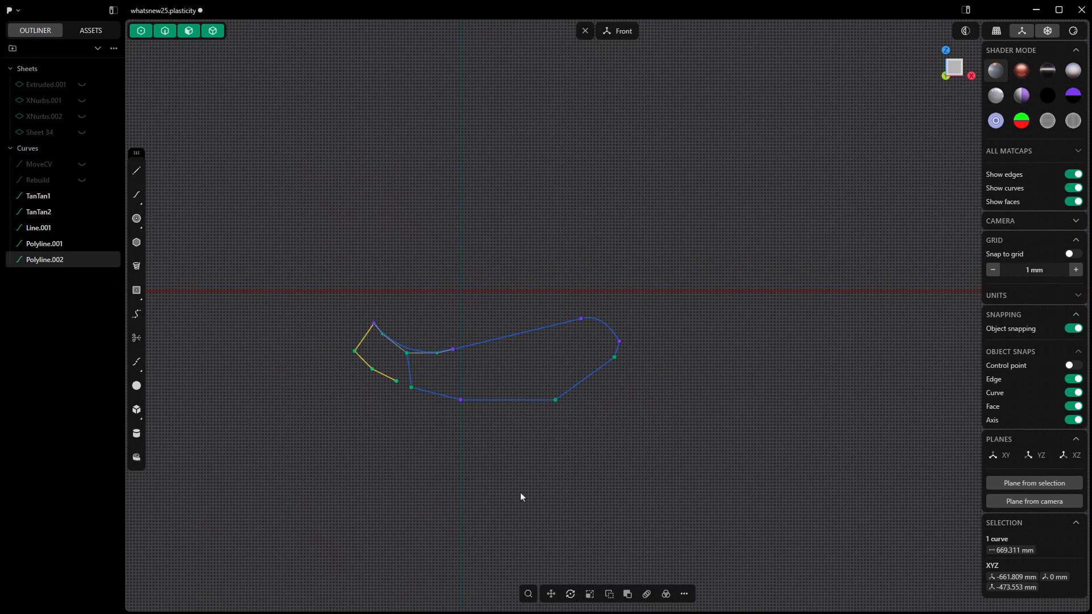